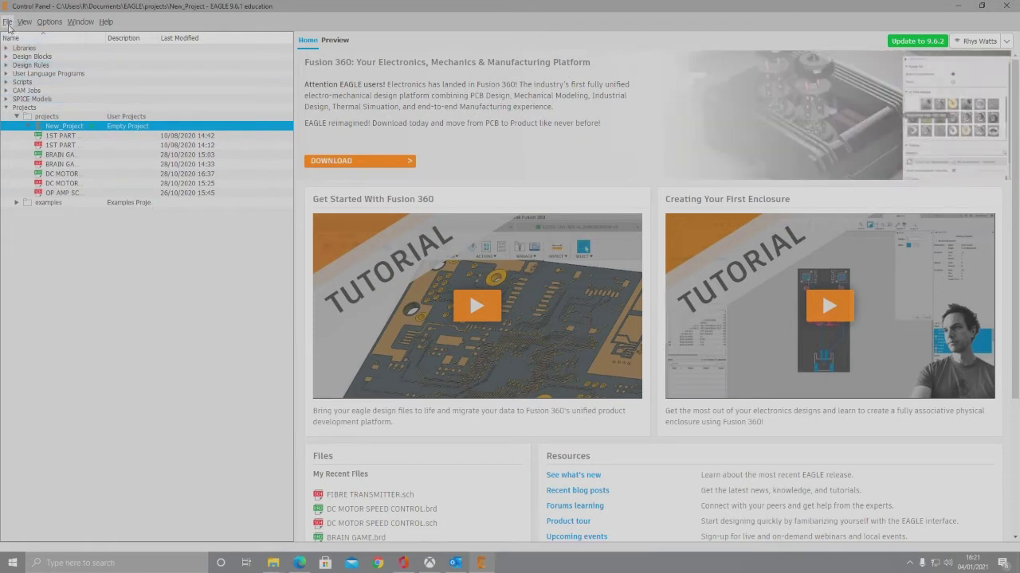
# Create a new schematic in New_Project.
pyautogui.click(8, 23)
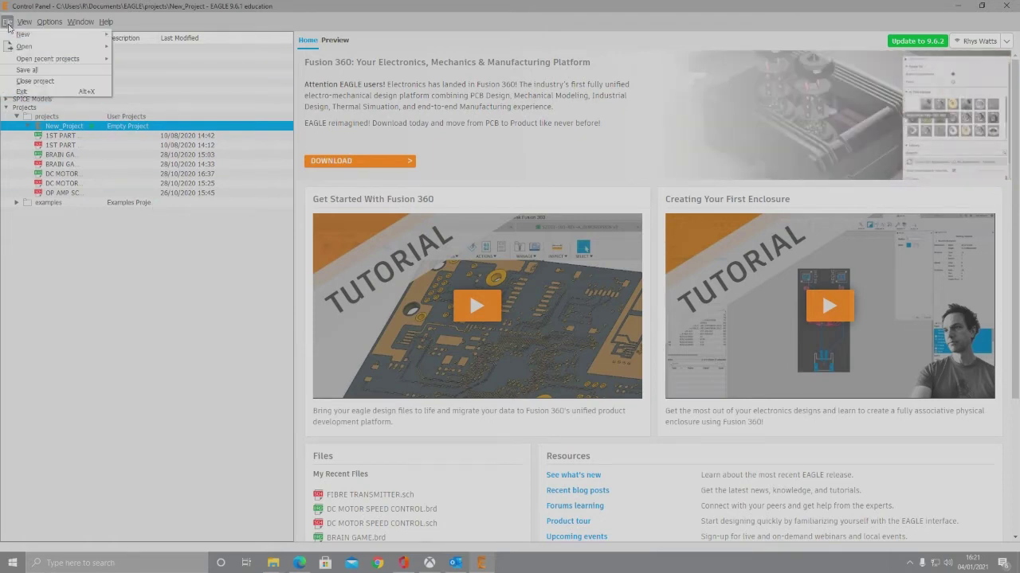
pyautogui.moveTo(17, 38)
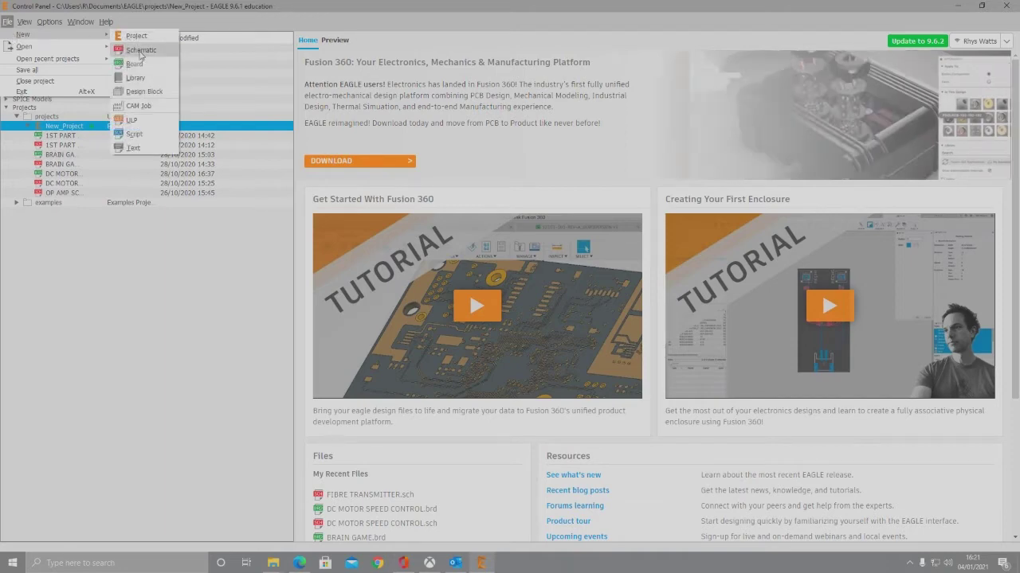
pyautogui.click(141, 49)
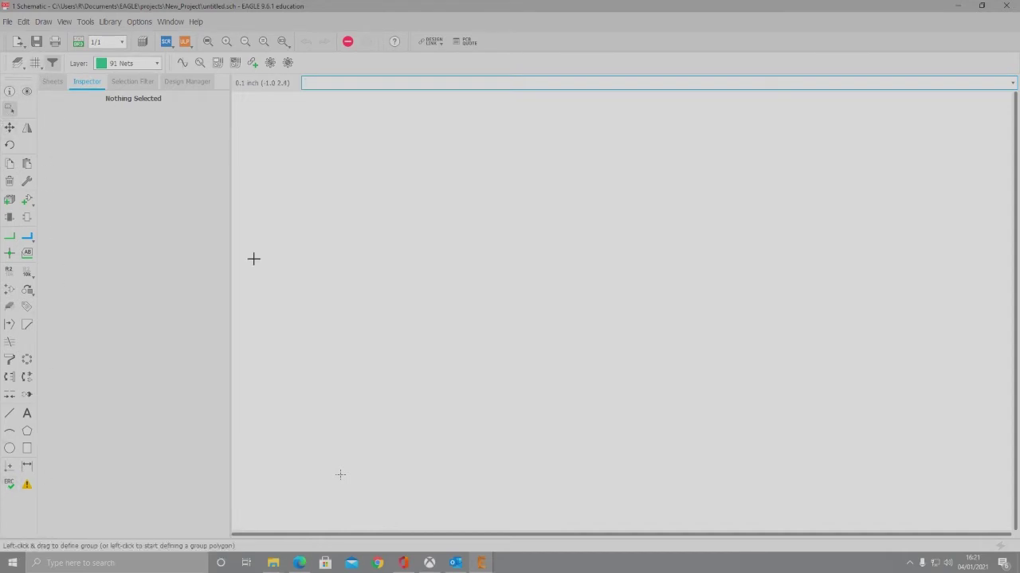
# Search the component library for "frame" and place one A4L-LOC frame with its lower-left corner on the schematic origin.
pyautogui.click(27, 201)
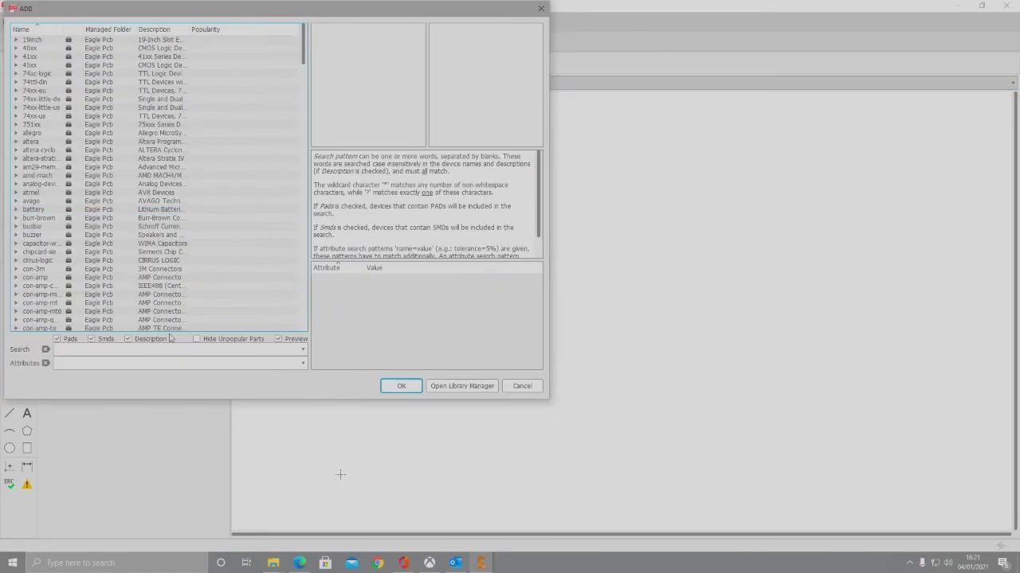
pyautogui.click(140, 350)
pyautogui.press('Return')
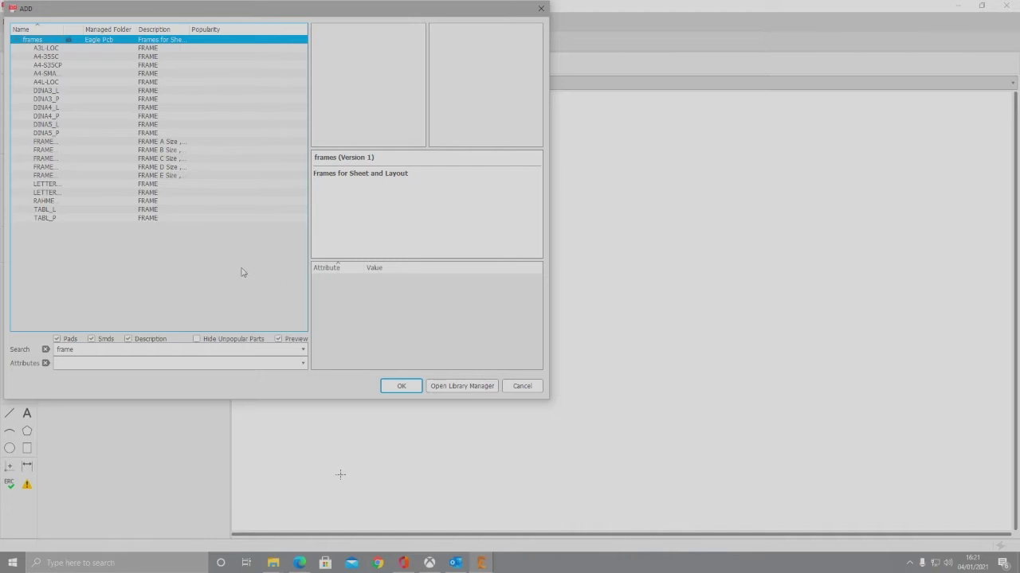
pyautogui.click(80, 84)
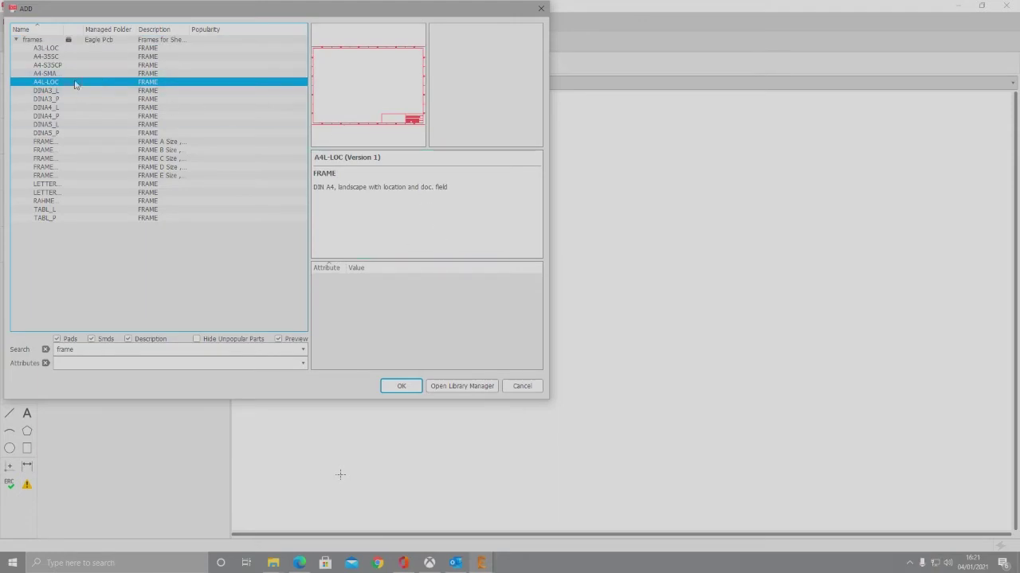
pyautogui.click(398, 386)
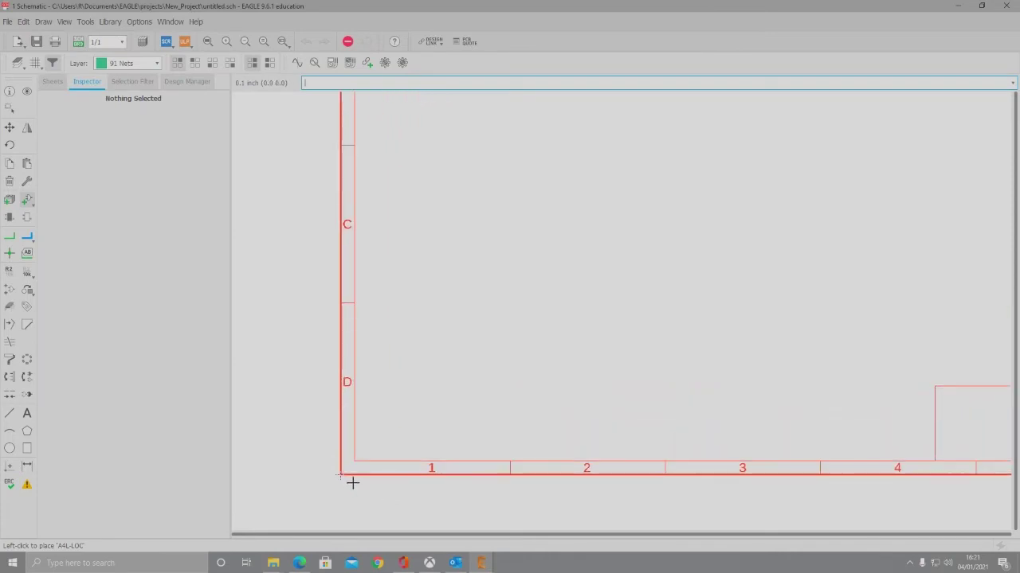
pyautogui.scroll(3, 349, 486)
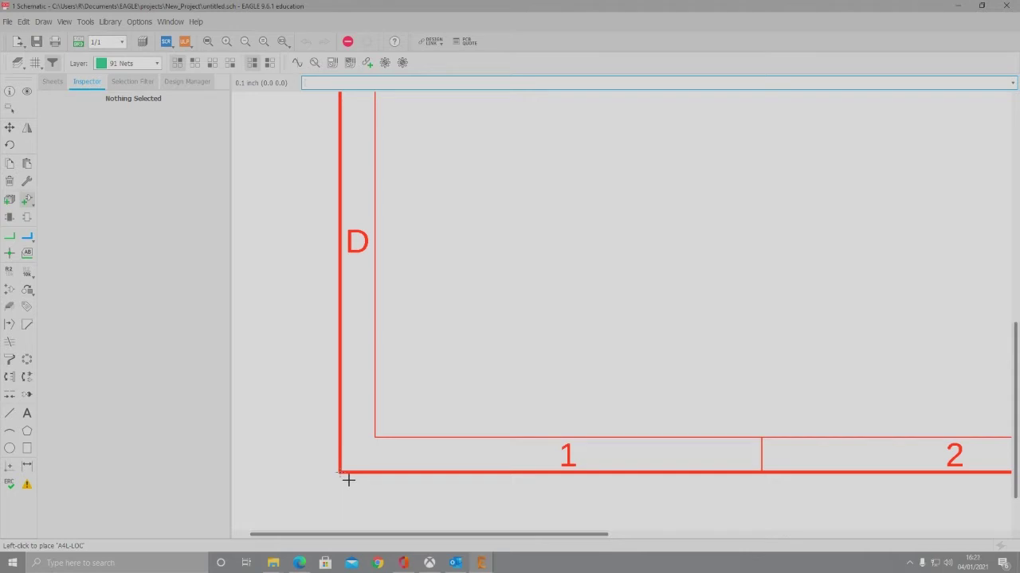
pyautogui.click(348, 480)
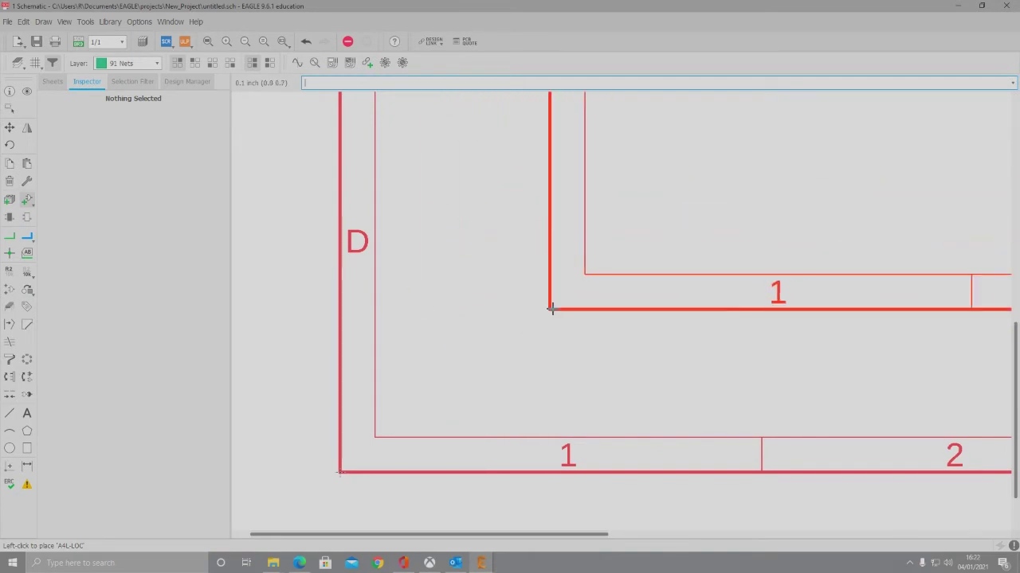
pyautogui.press('Escape')
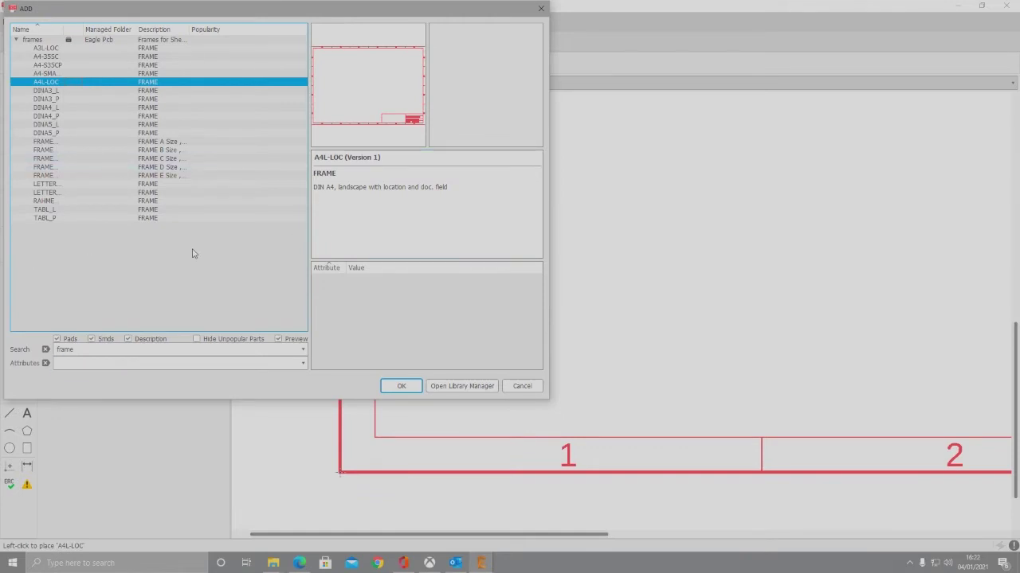
# Search the component library for "ne555*" and place the NE555N timer with the DIL08 package near the middle of the frame.
pyautogui.doubleClick(113, 351)
pyautogui.press('BackSpace')
pyautogui.press('Return')
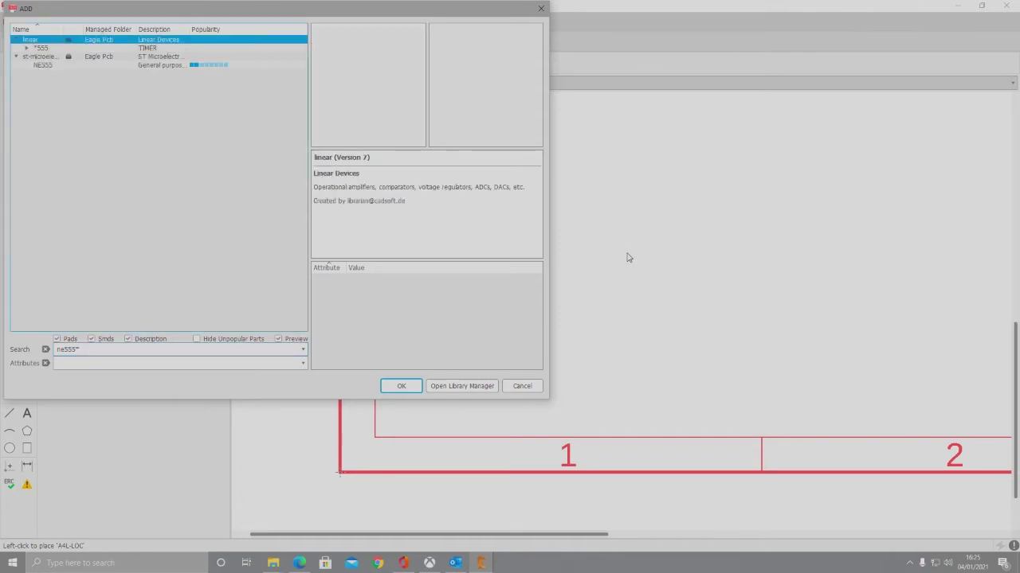
pyautogui.click(27, 50)
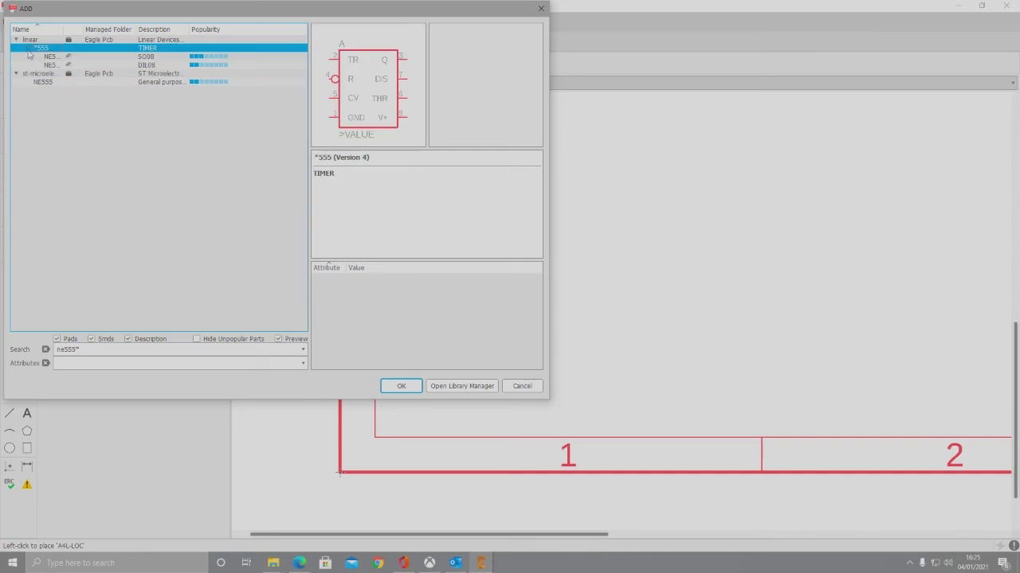
pyautogui.click(119, 66)
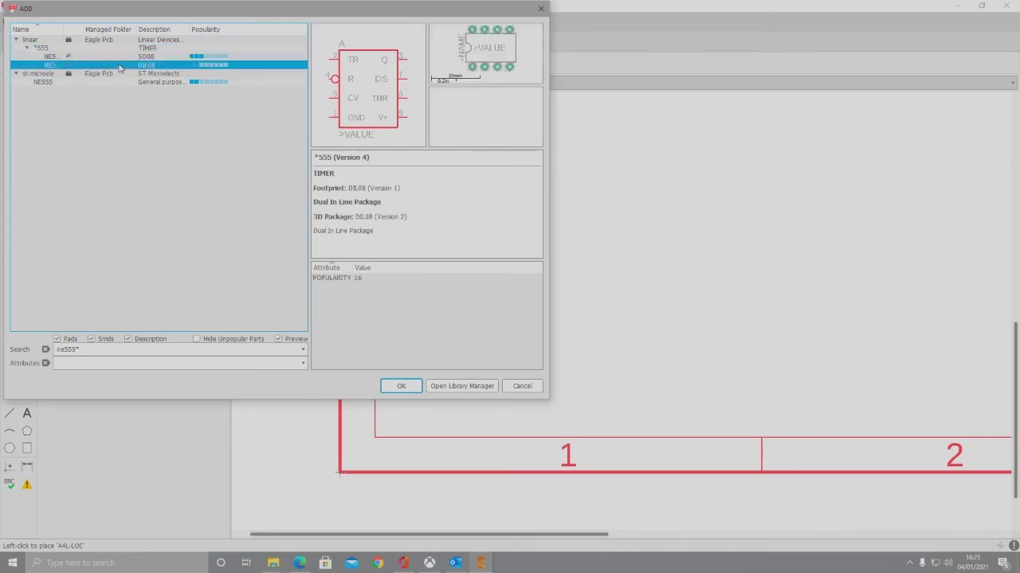
pyautogui.click(160, 59)
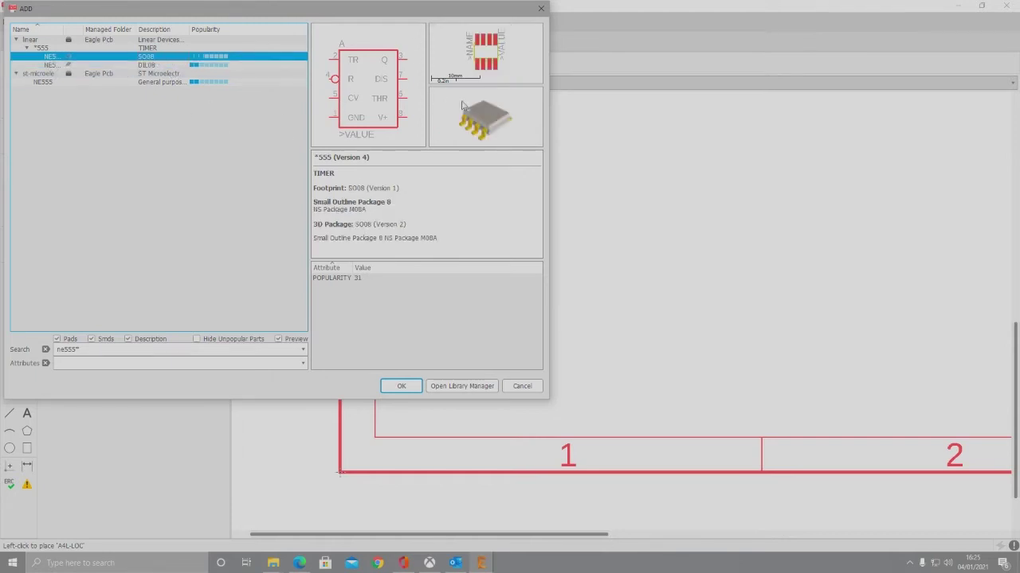
pyautogui.click(174, 66)
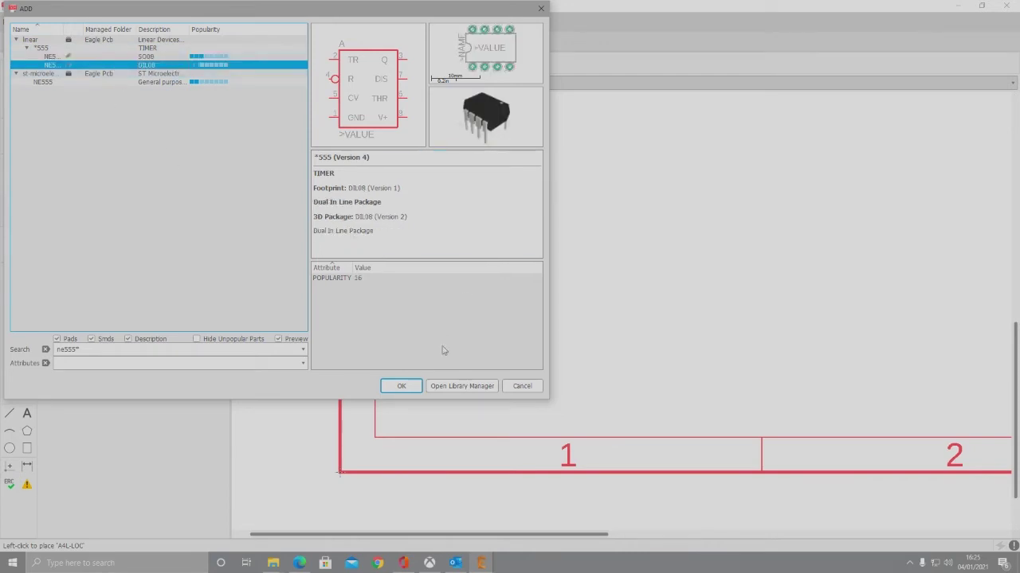
pyautogui.click(401, 386)
pyautogui.scroll(-6, 550, 389)
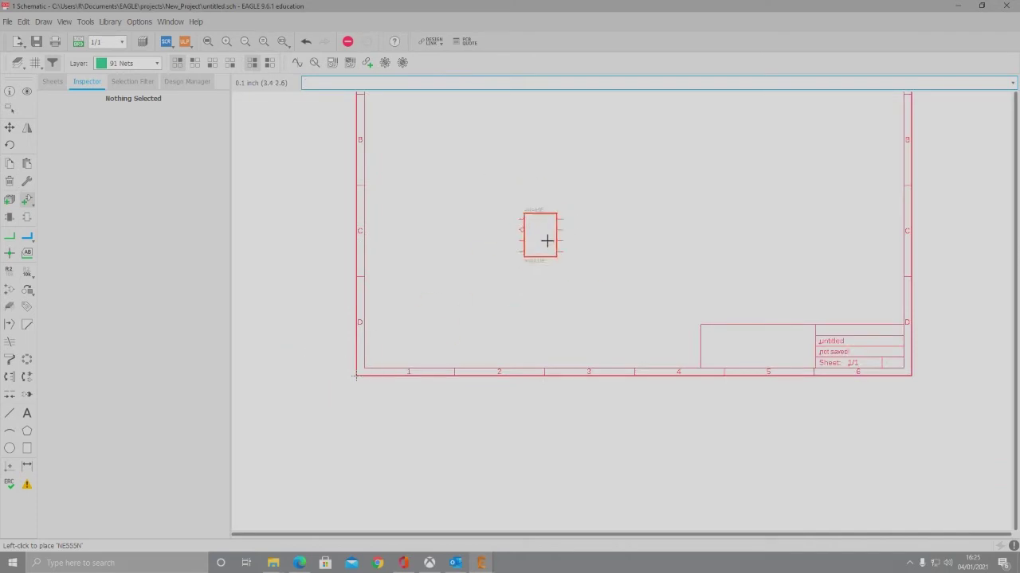
pyautogui.scroll(-3, 525, 334)
pyautogui.scroll(3, 546, 330)
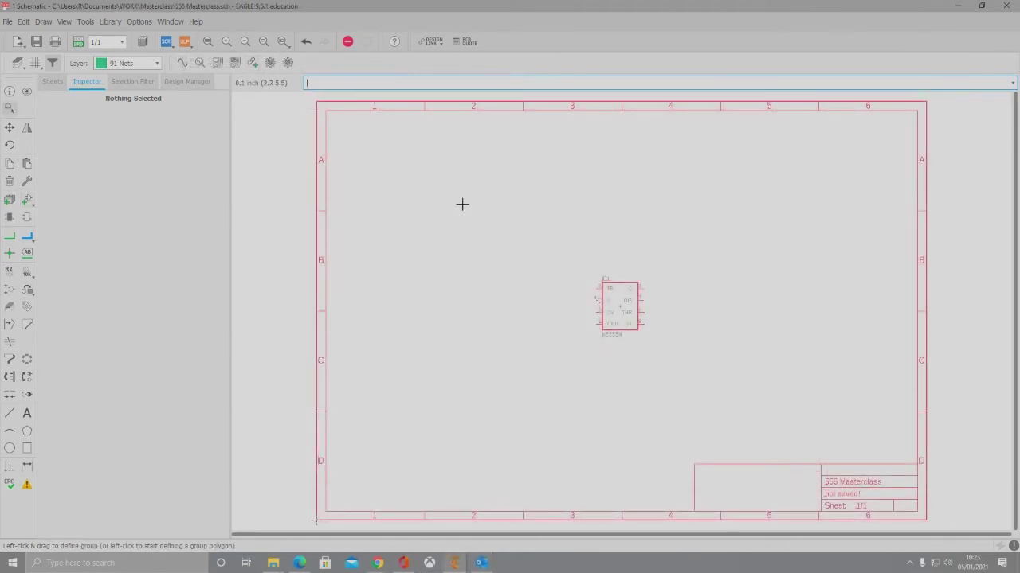
# Place three European-symbol resistors, R-EU_ with the 0204/7 footprint, in a vertical column to the left of the 555 timer.
pyautogui.click(27, 201)
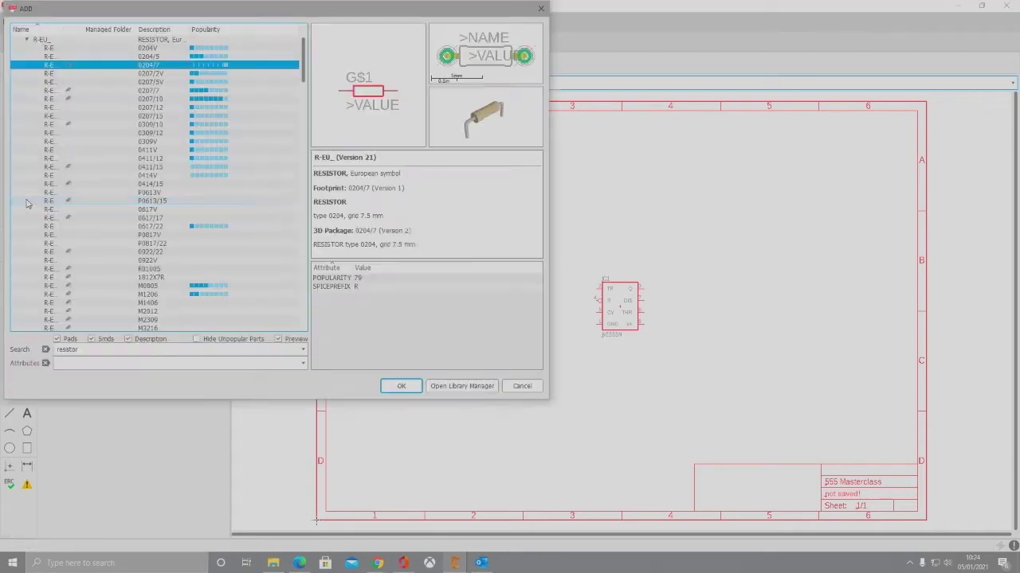
pyautogui.moveTo(87, 354); pyautogui.dragTo(54, 350)
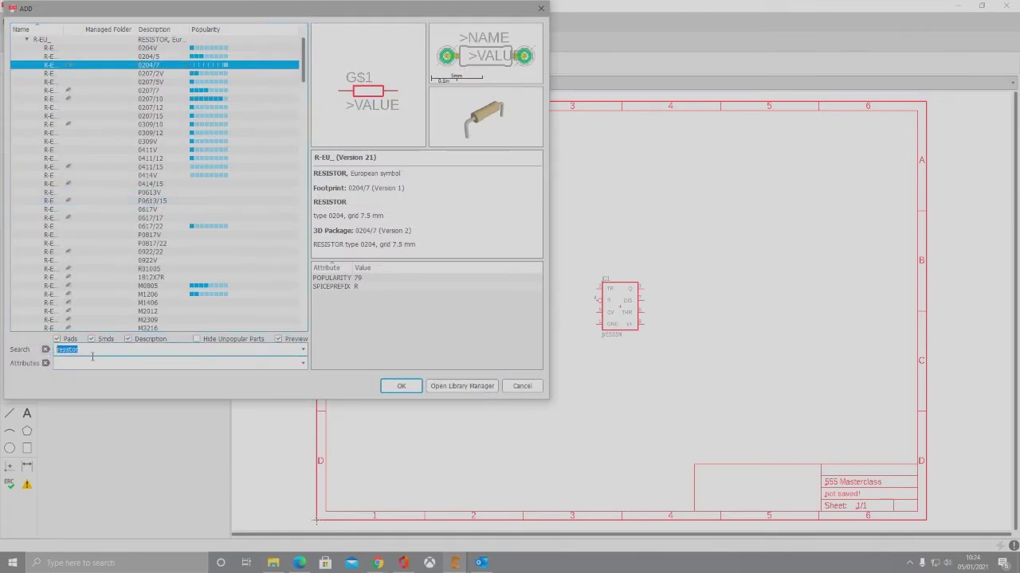
pyautogui.click(27, 39)
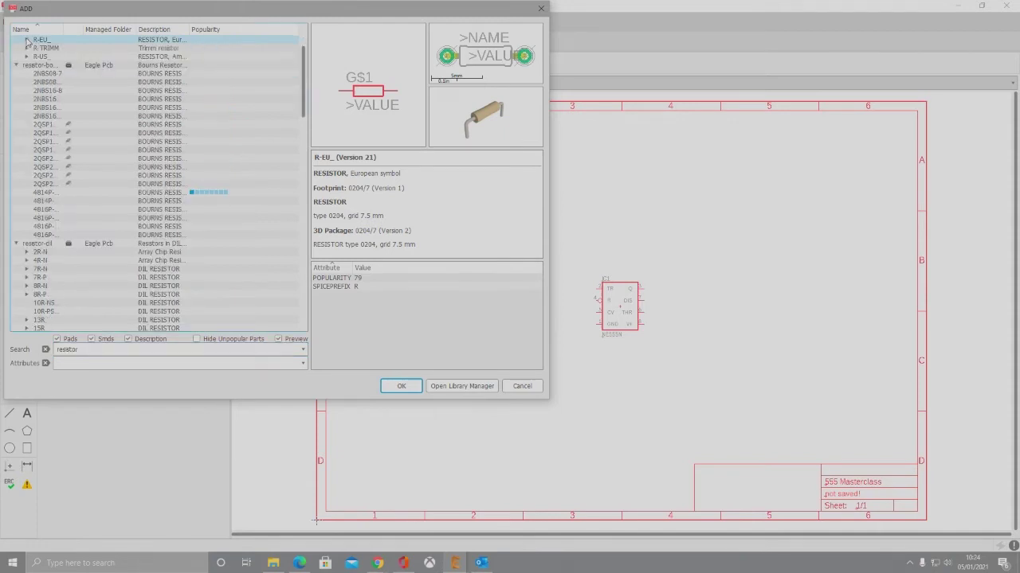
pyautogui.scroll(4, 31, 135)
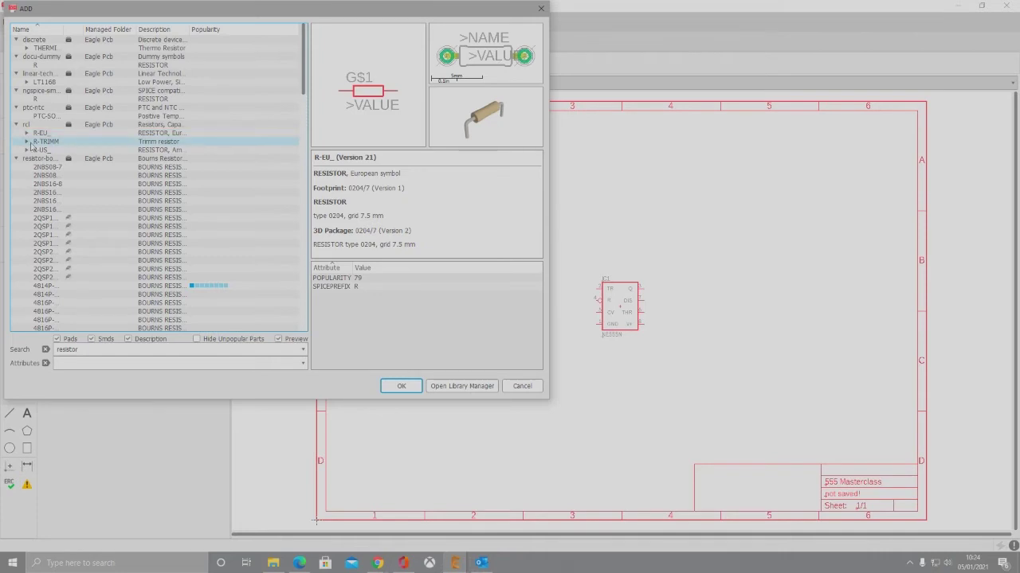
pyautogui.click(27, 133)
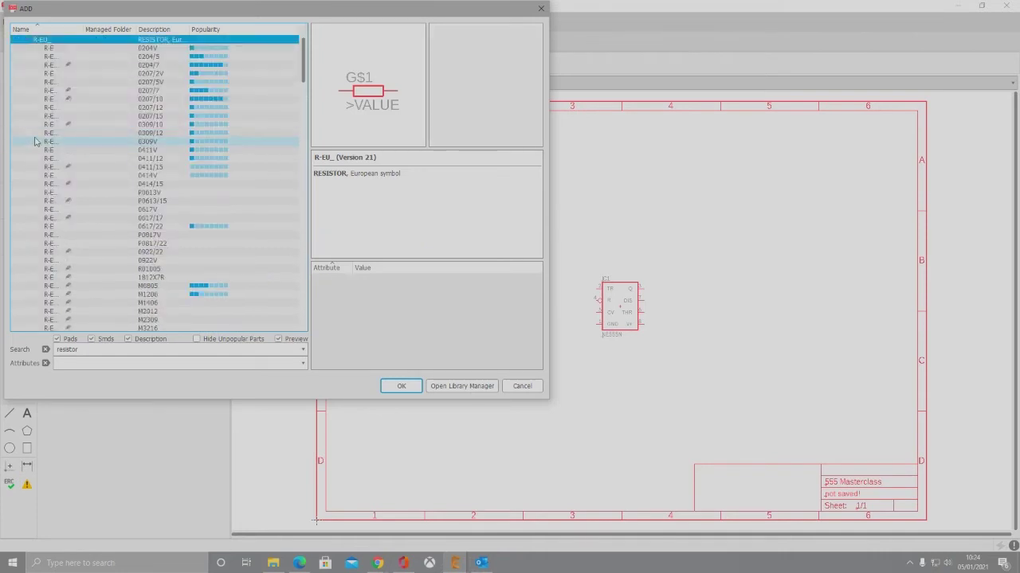
pyautogui.click(157, 66)
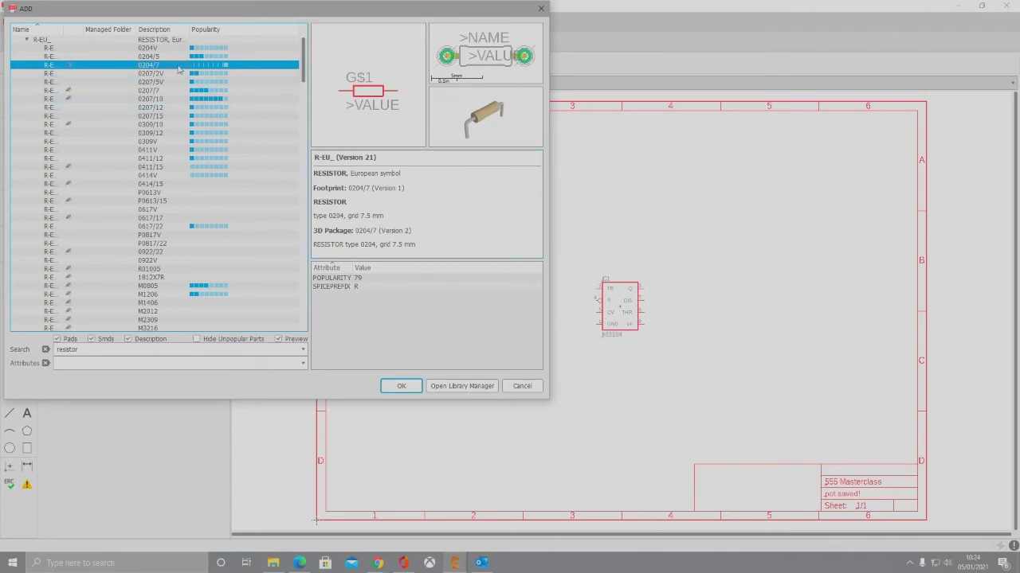
pyautogui.click(401, 386)
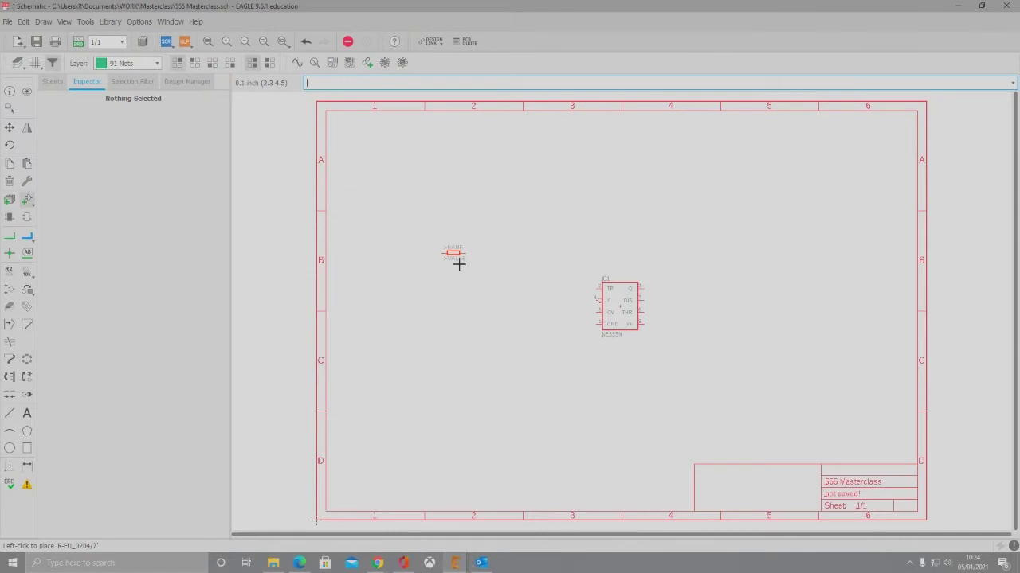
pyautogui.click(458, 264)
pyautogui.click(458, 291)
pyautogui.click(461, 333)
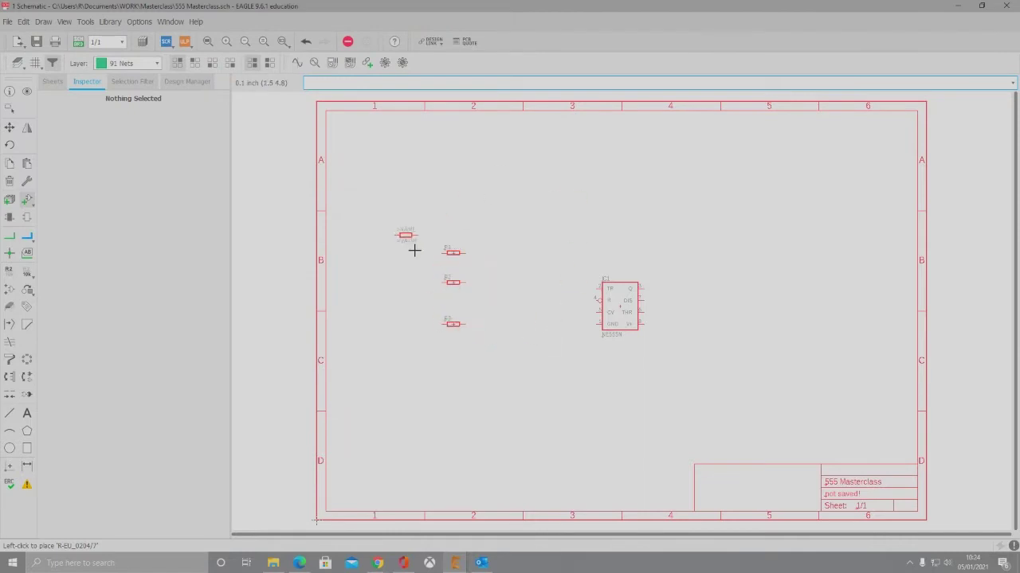
pyautogui.press('Escape')
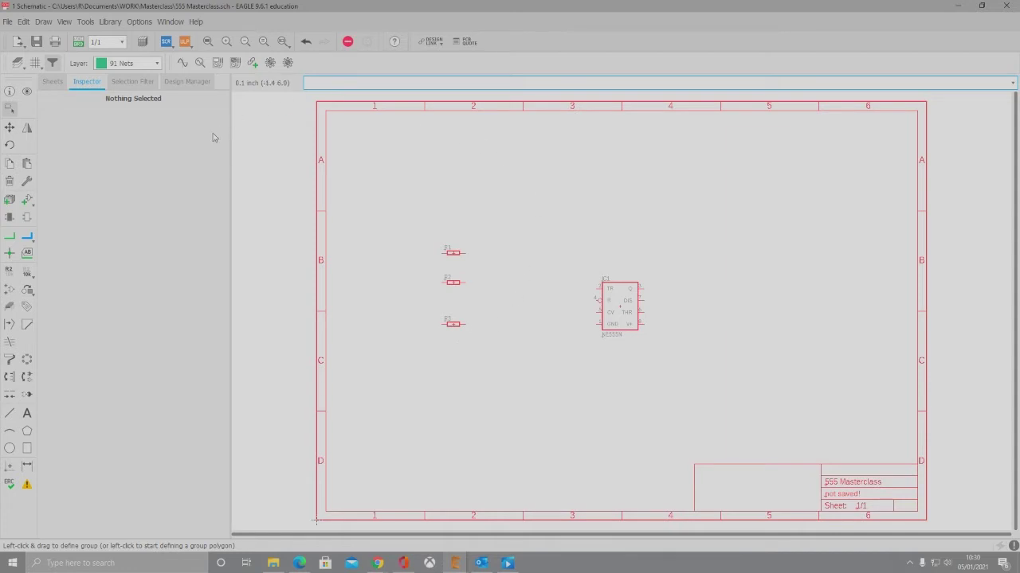
# Place two European-symbol capacitors, C-EU with the C025-040X050 footprint, one above the other below the resistor column.
pyautogui.click(28, 202)
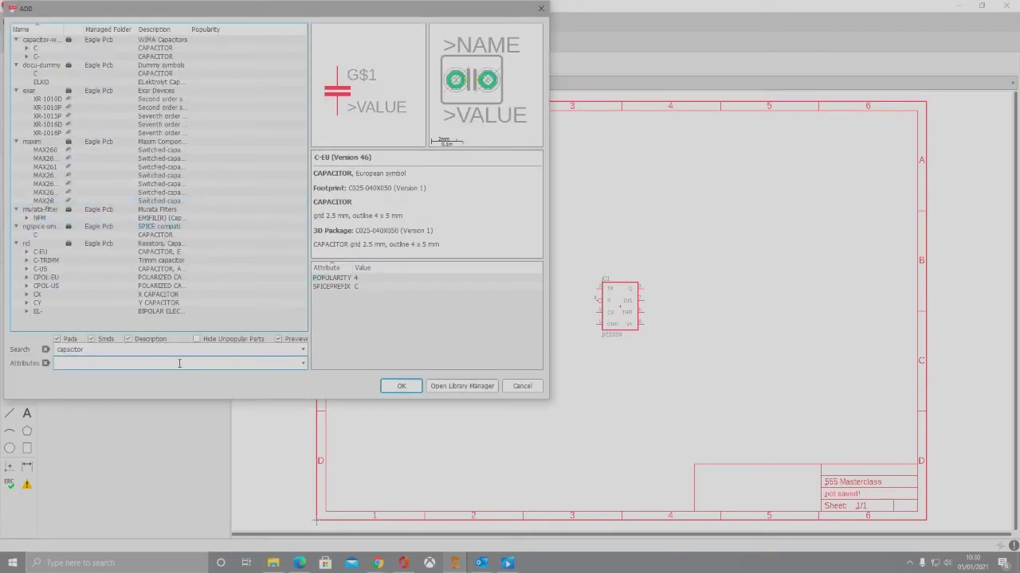
pyautogui.doubleClick(86, 351)
pyautogui.click(94, 353)
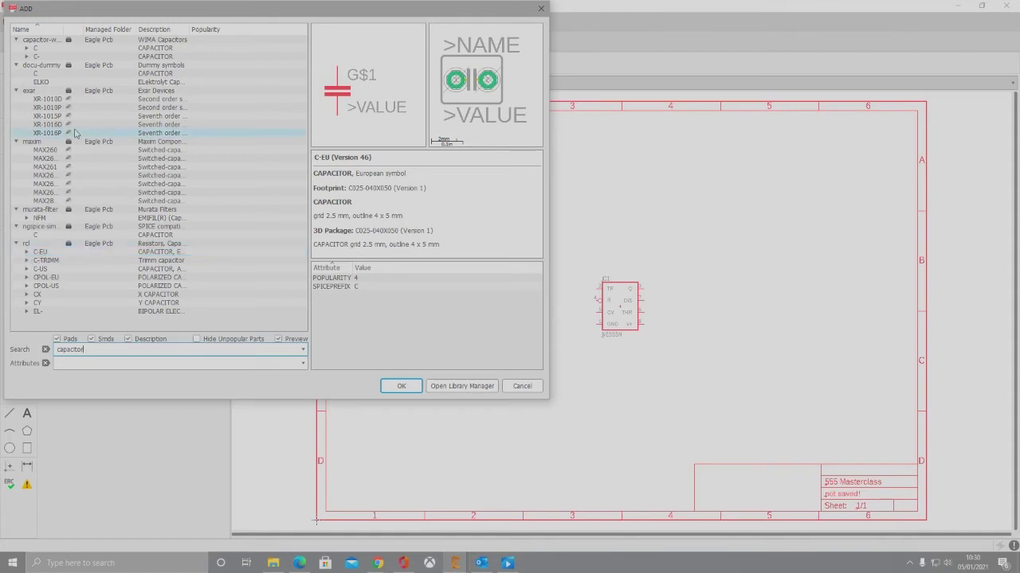
pyautogui.click(27, 252)
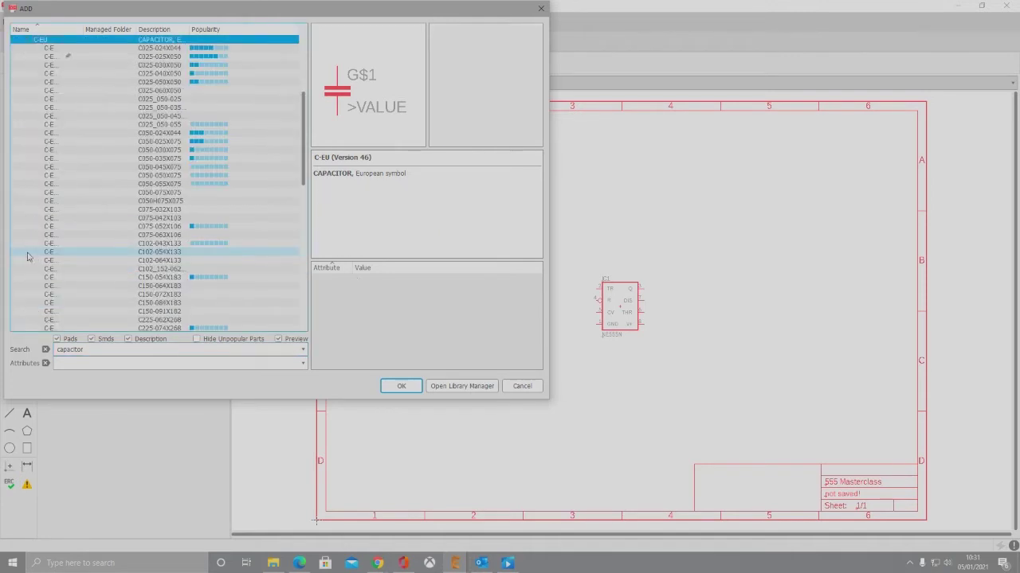
pyautogui.click(172, 74)
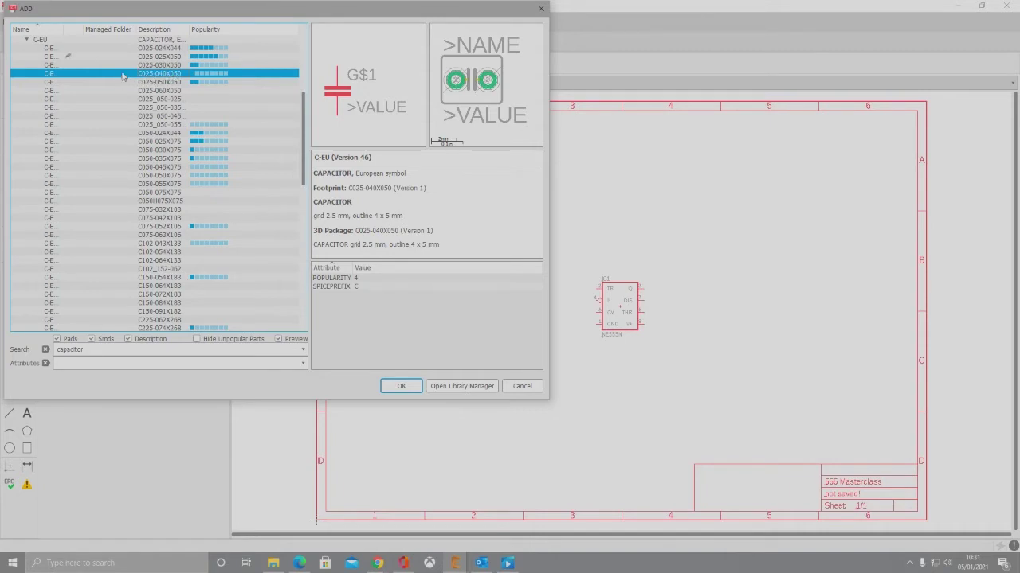
pyautogui.click(400, 386)
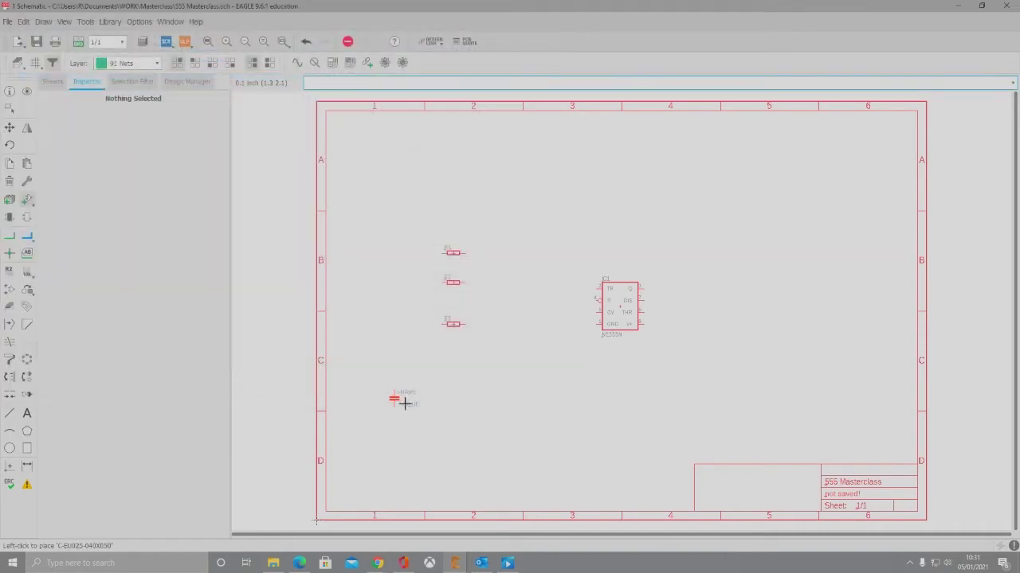
pyautogui.click(461, 364)
pyautogui.click(459, 399)
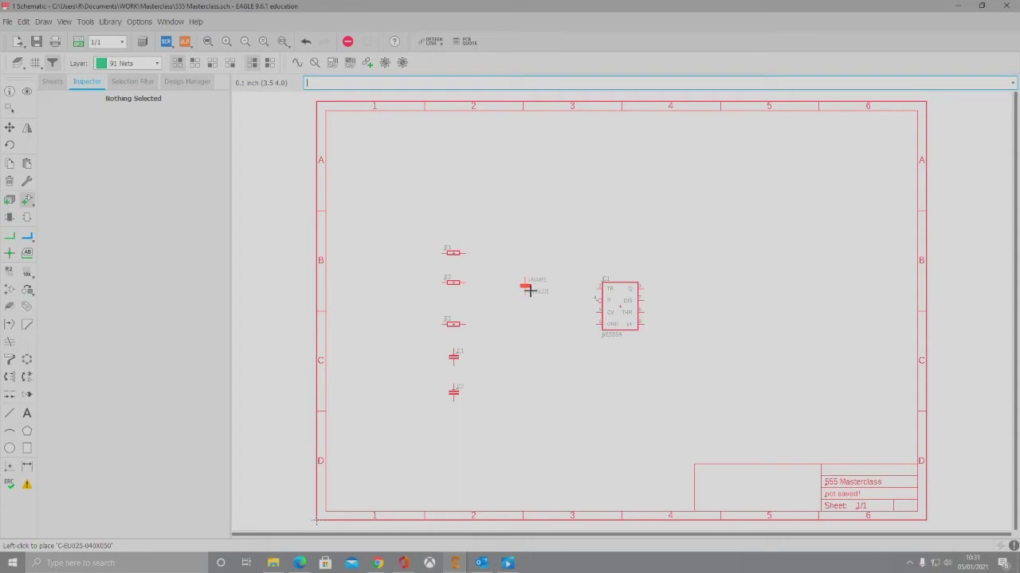
pyautogui.press('Escape')
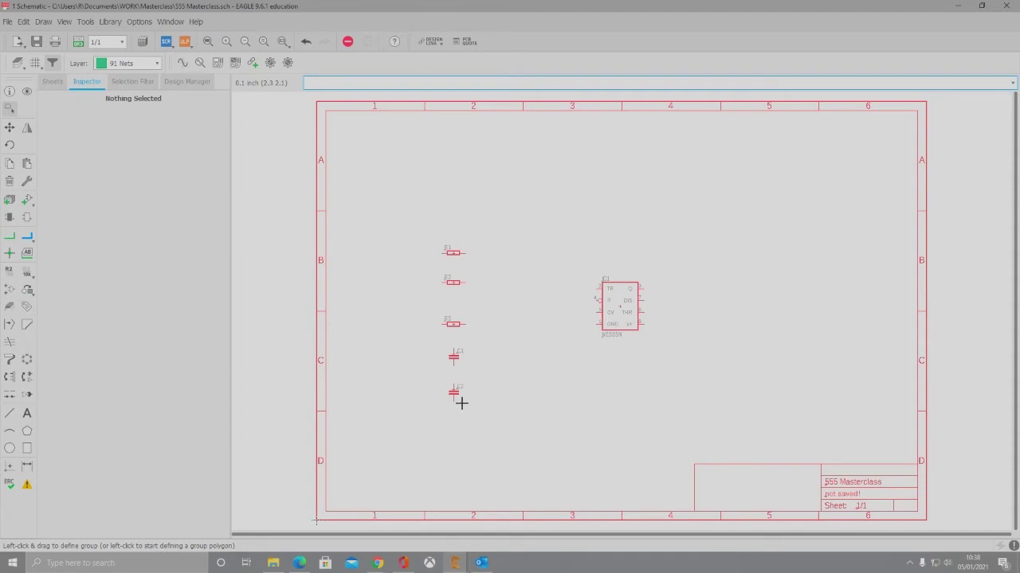
# Search the component library for "led" and place one LED with the LED5MM package above the resistor column.
pyautogui.click(28, 201)
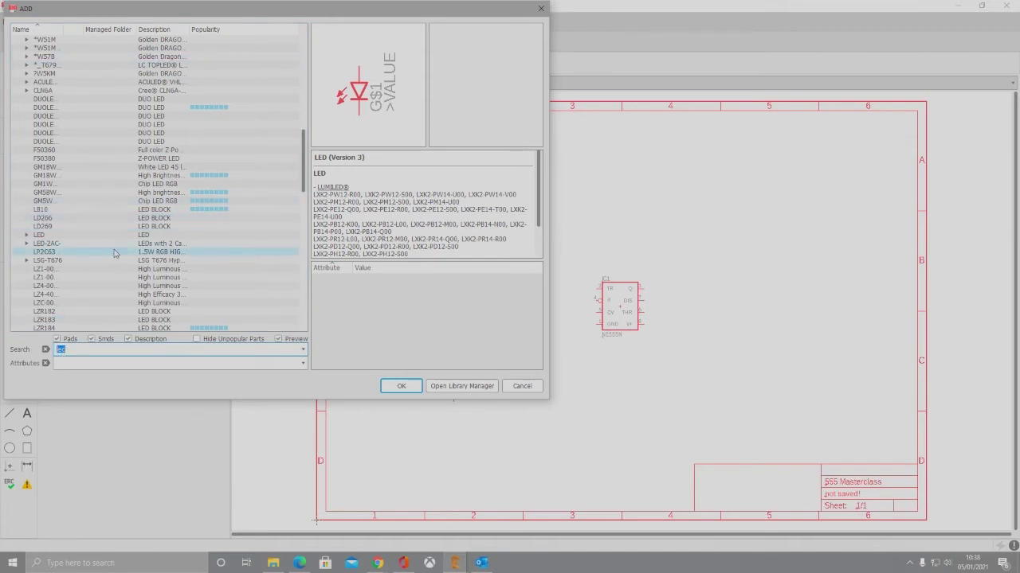
pyautogui.scroll(-10, 114, 253)
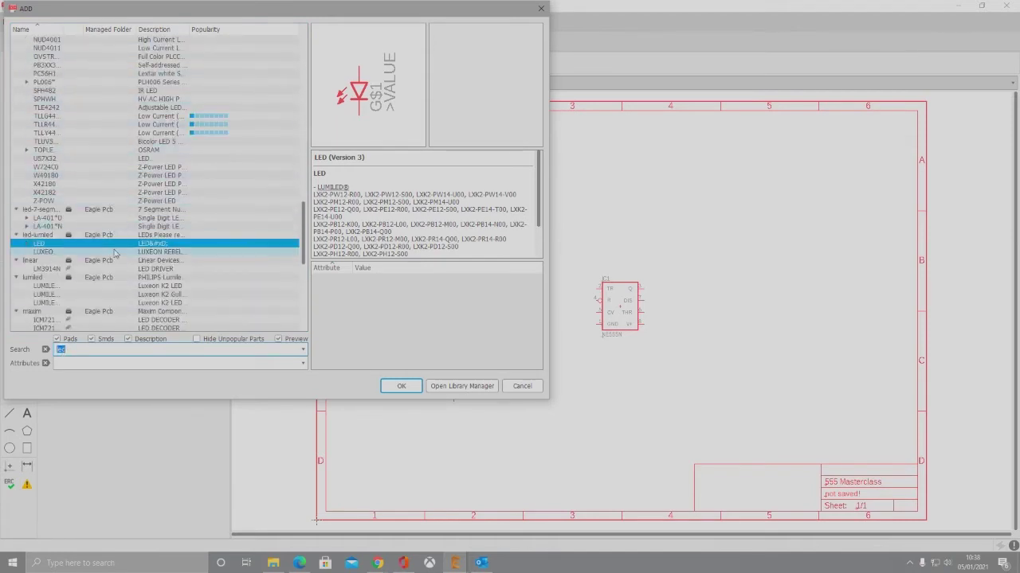
pyautogui.scroll(9, 94, 250)
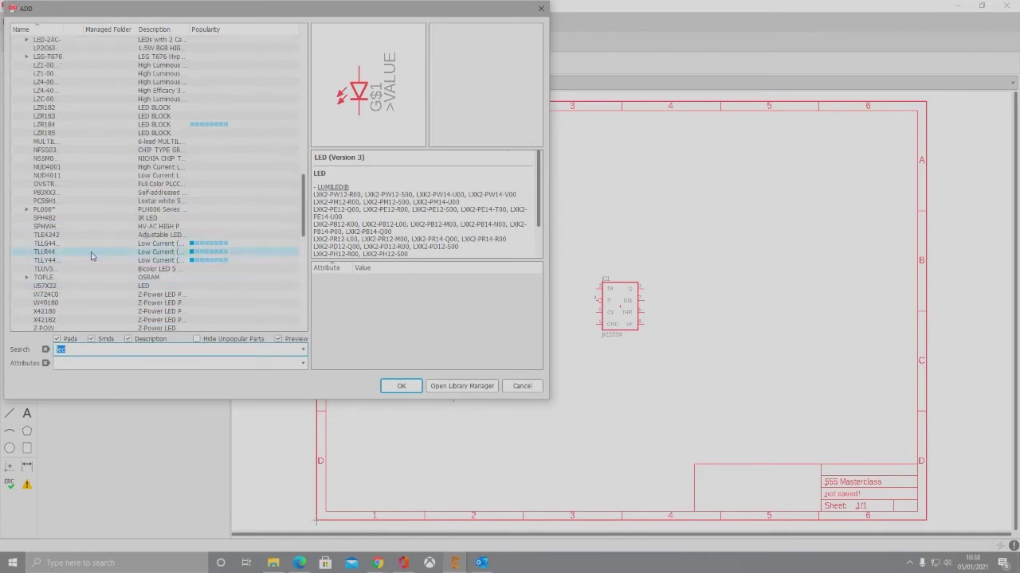
pyautogui.click(26, 136)
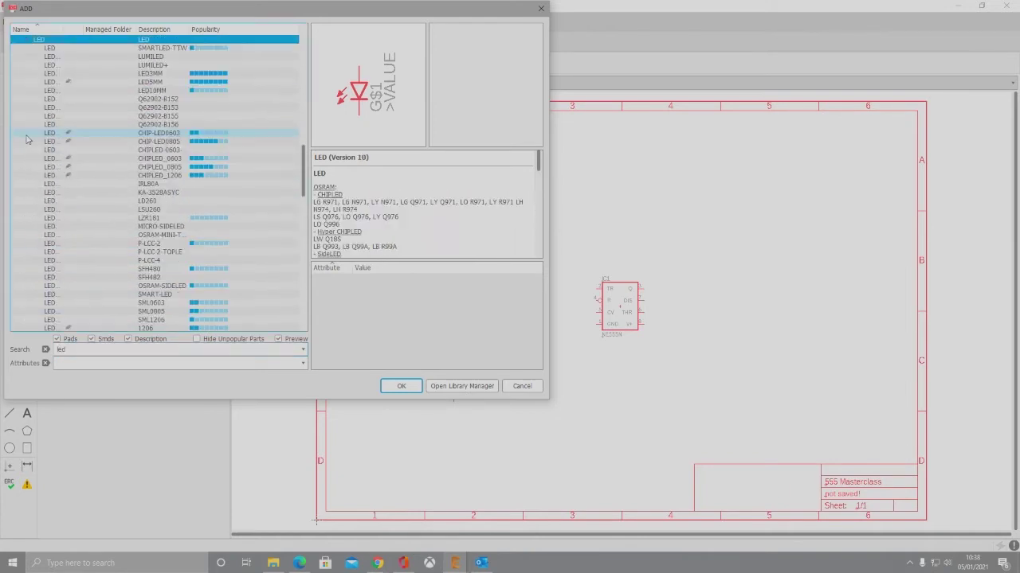
pyautogui.click(159, 82)
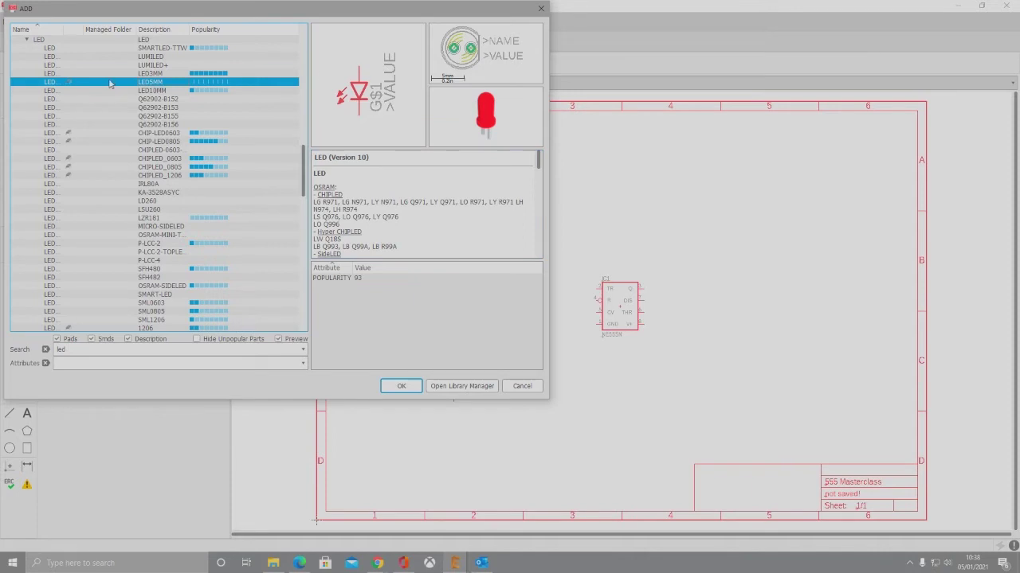
pyautogui.click(400, 387)
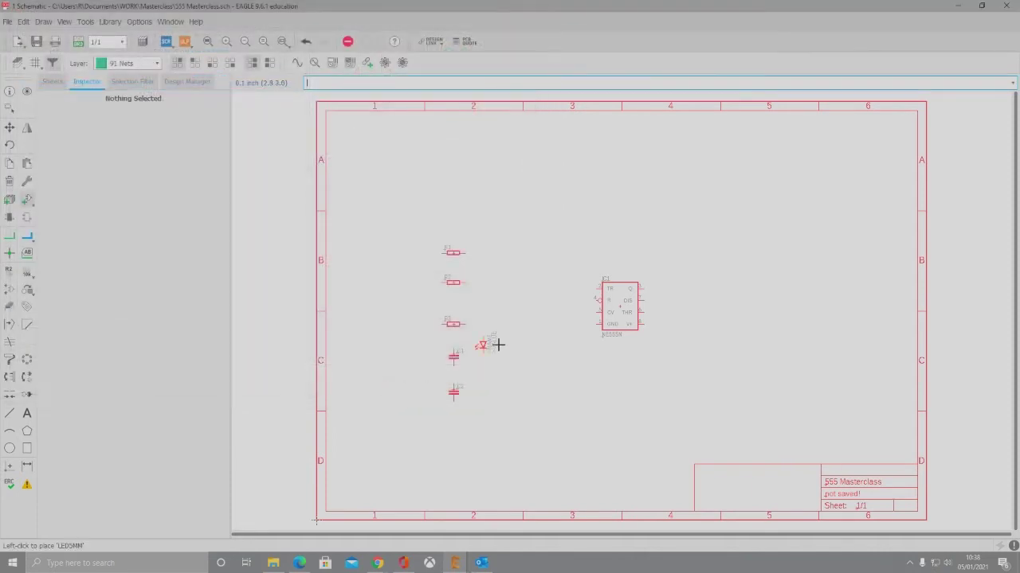
pyautogui.click(462, 213)
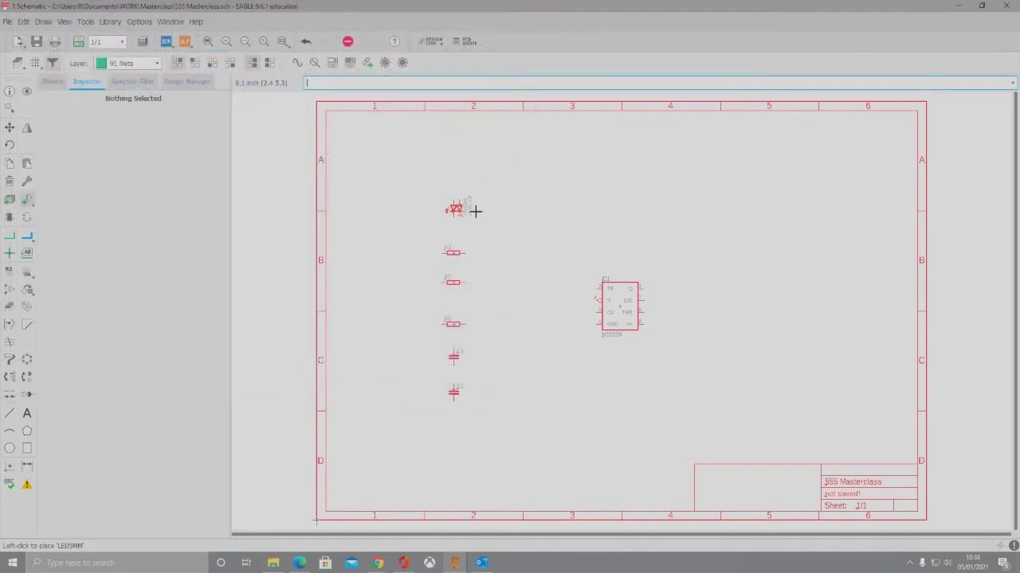
pyautogui.press('Escape')
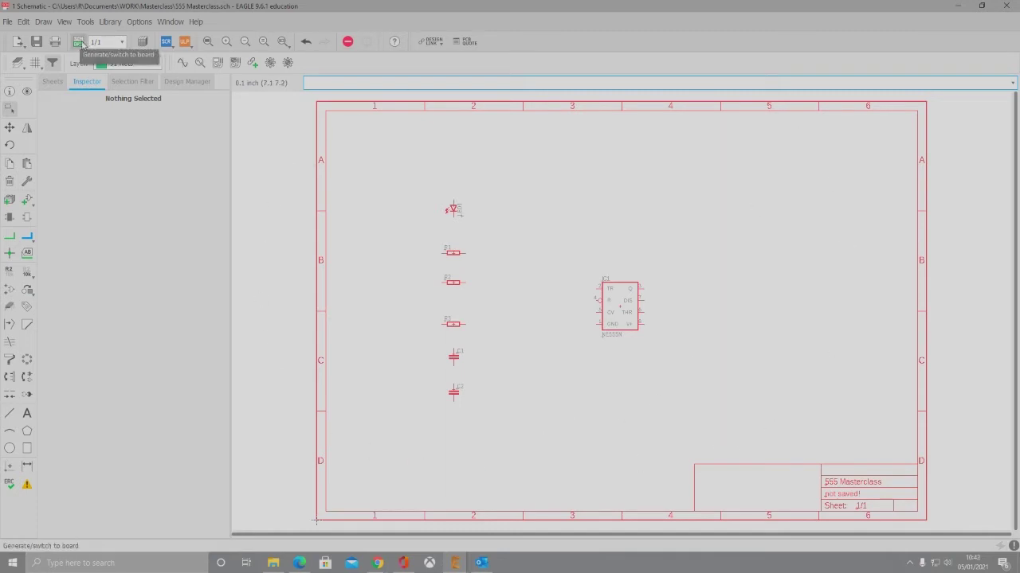
# Search the component library for "+5v" and place the +5V supply symbol from the supply2 library between the LED and the 555 timer.
pyautogui.click(26, 202)
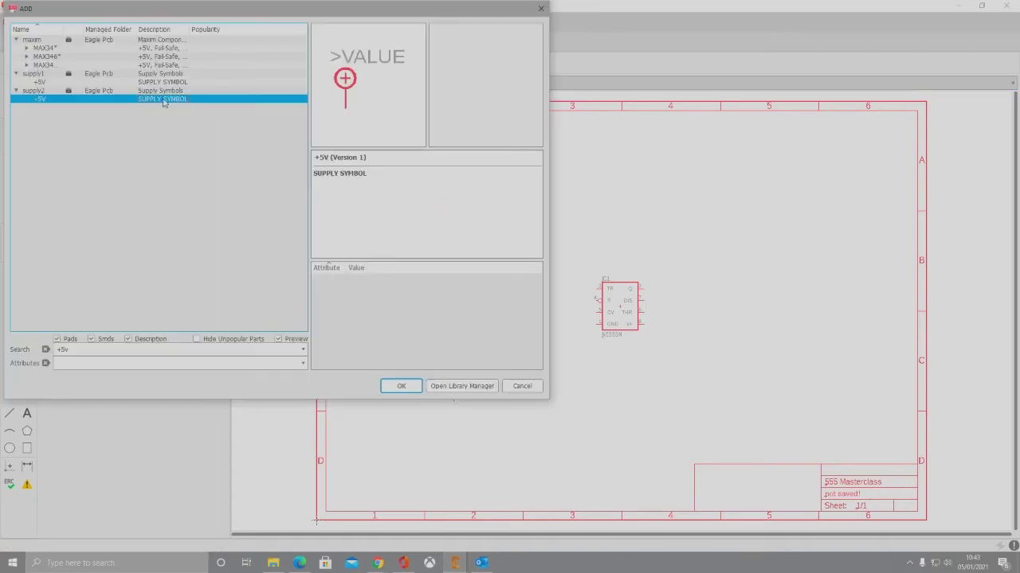
pyautogui.doubleClick(61, 350)
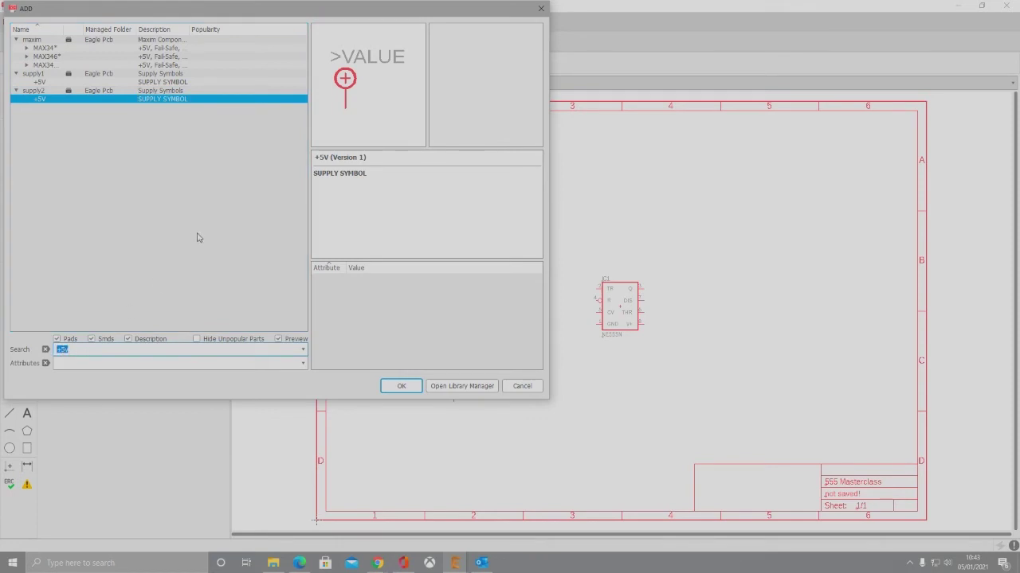
pyautogui.click(151, 83)
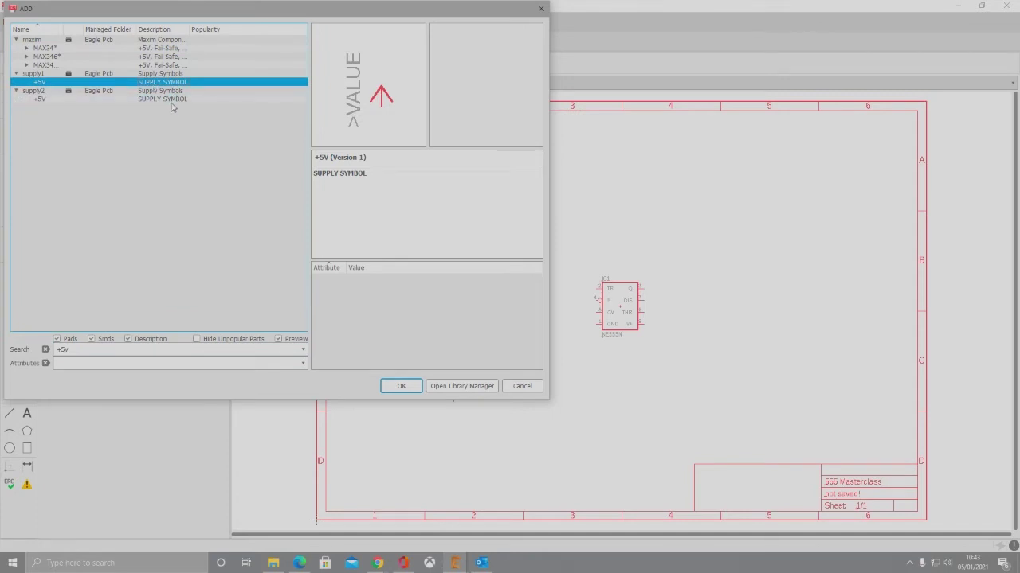
pyautogui.click(168, 100)
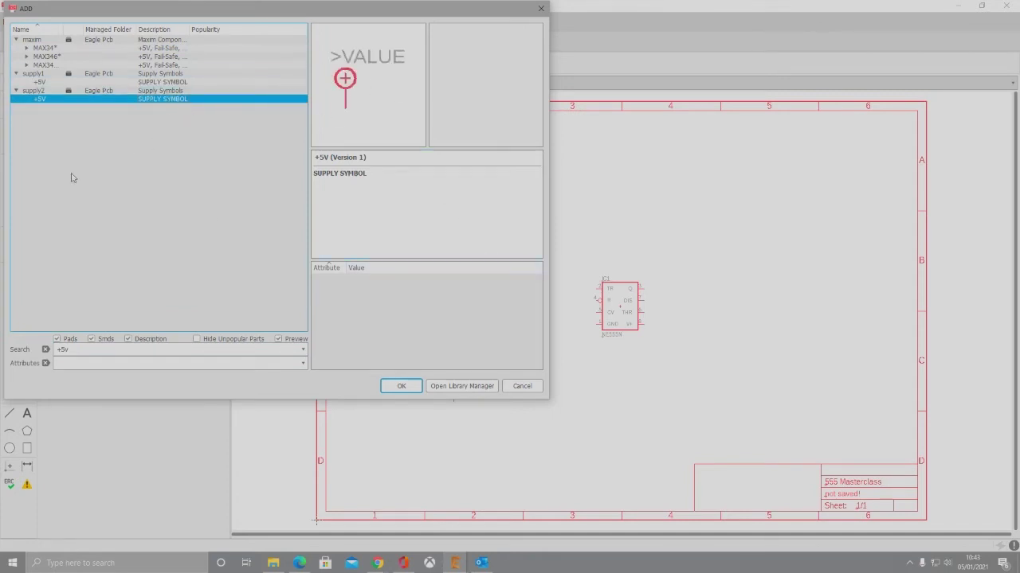
pyautogui.click(402, 386)
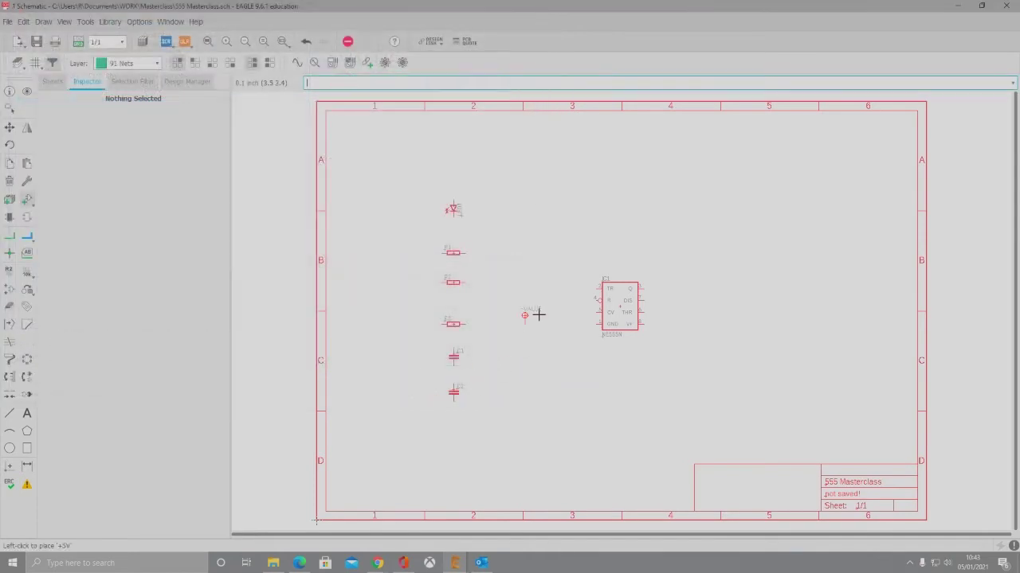
pyautogui.click(518, 197)
pyautogui.press('Escape')
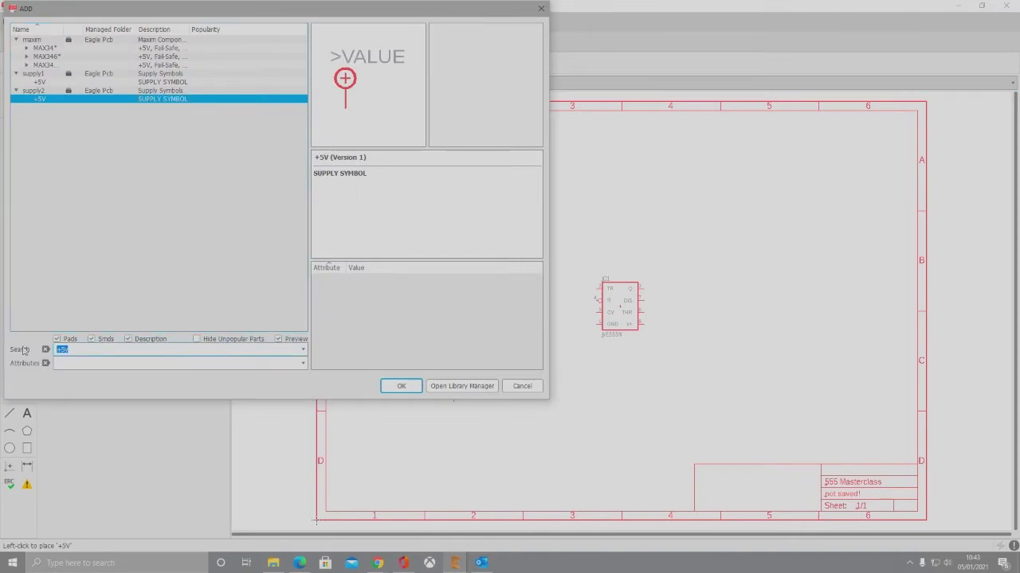
# Search the component library for "gnd" and place the GND symbol from the supply1 library below the +5V symbol.
pyautogui.write('gnd')
pyautogui.press('Return')
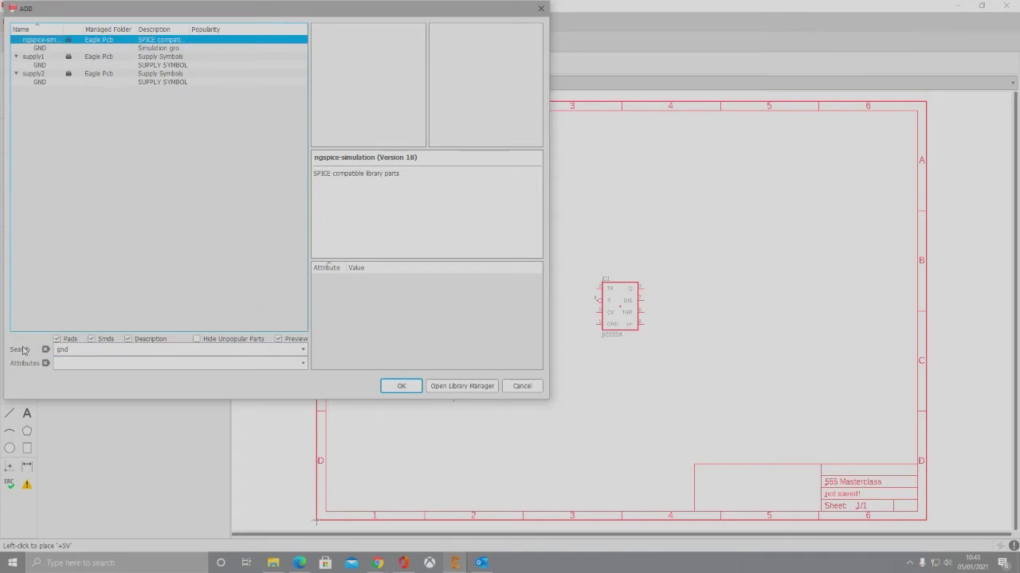
pyautogui.click(182, 65)
pyautogui.click(186, 82)
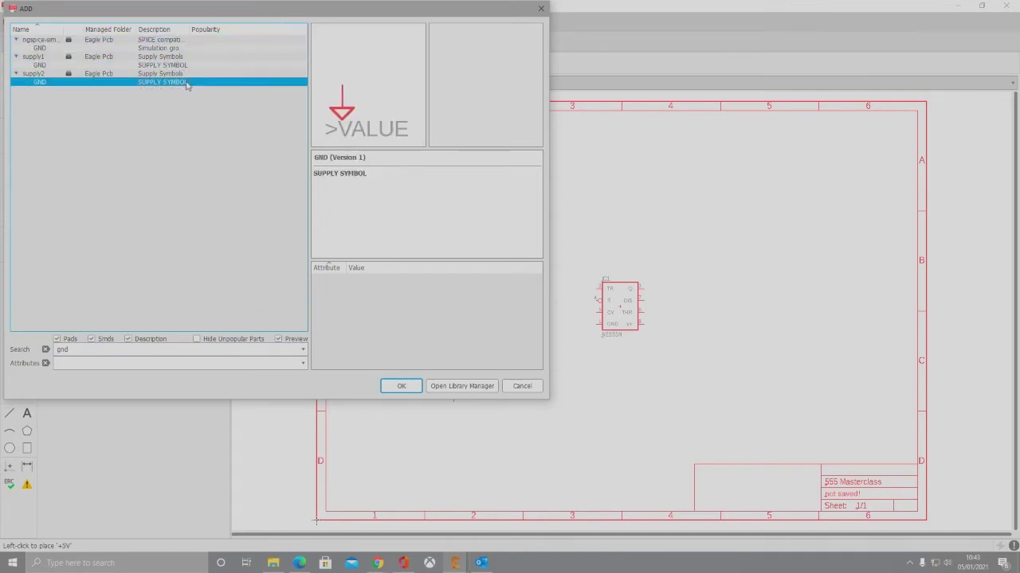
pyautogui.click(182, 65)
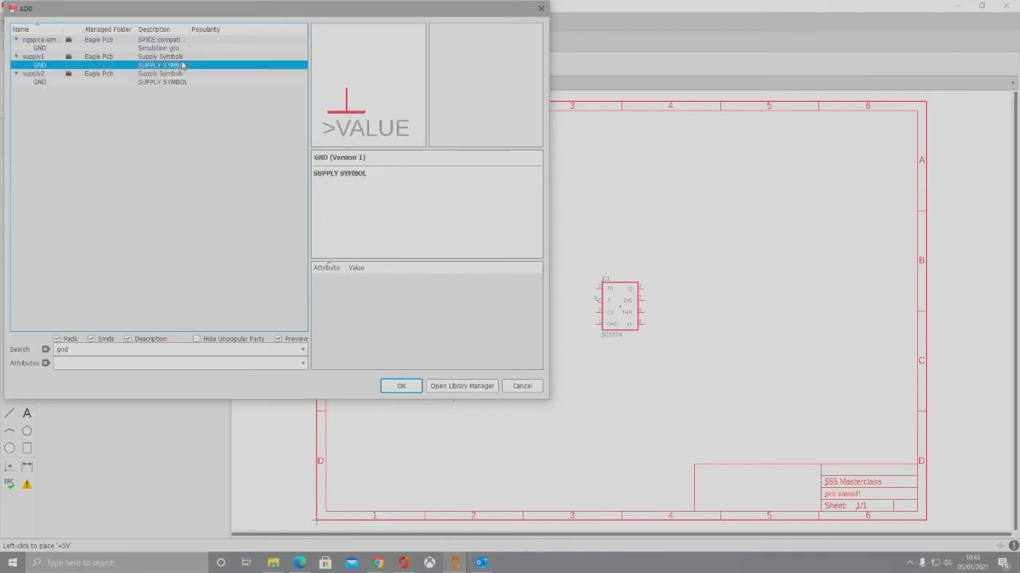
pyautogui.click(400, 386)
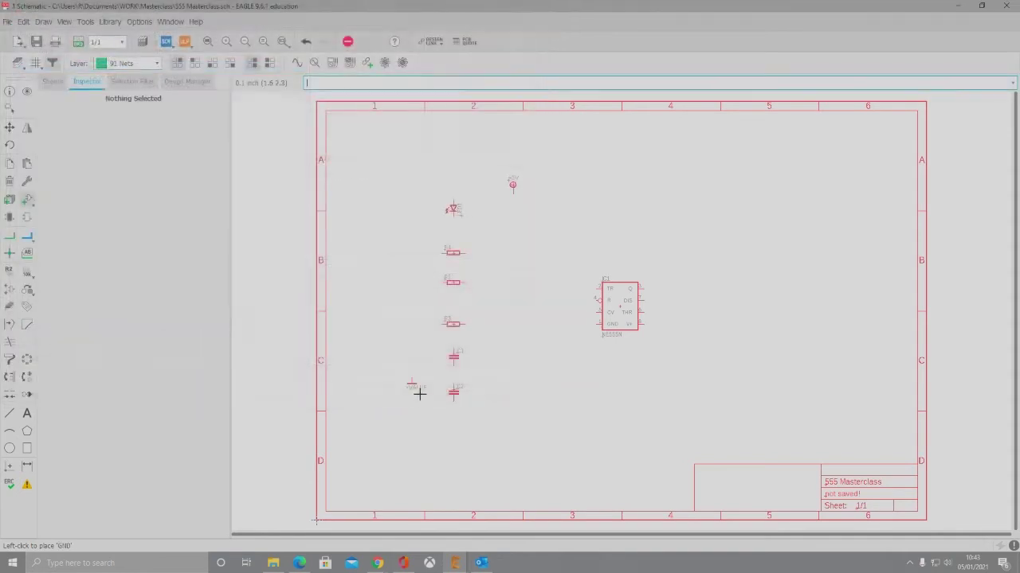
pyautogui.click(520, 228)
pyautogui.press('Escape')
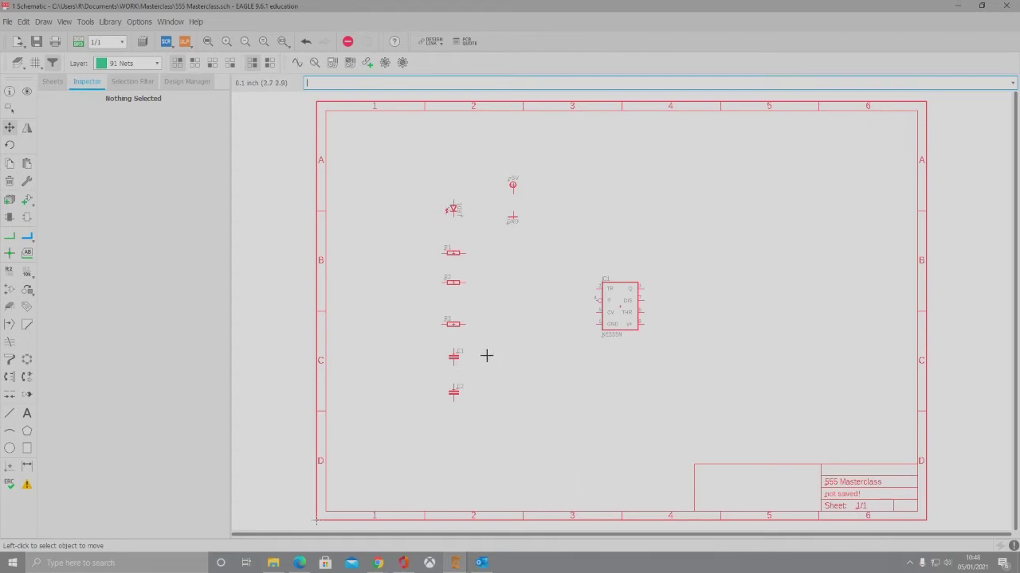
# Group the LED, +5V and GND symbols and move them together to the lower-right area of the frame, just above the title block.
pyautogui.click(9, 109)
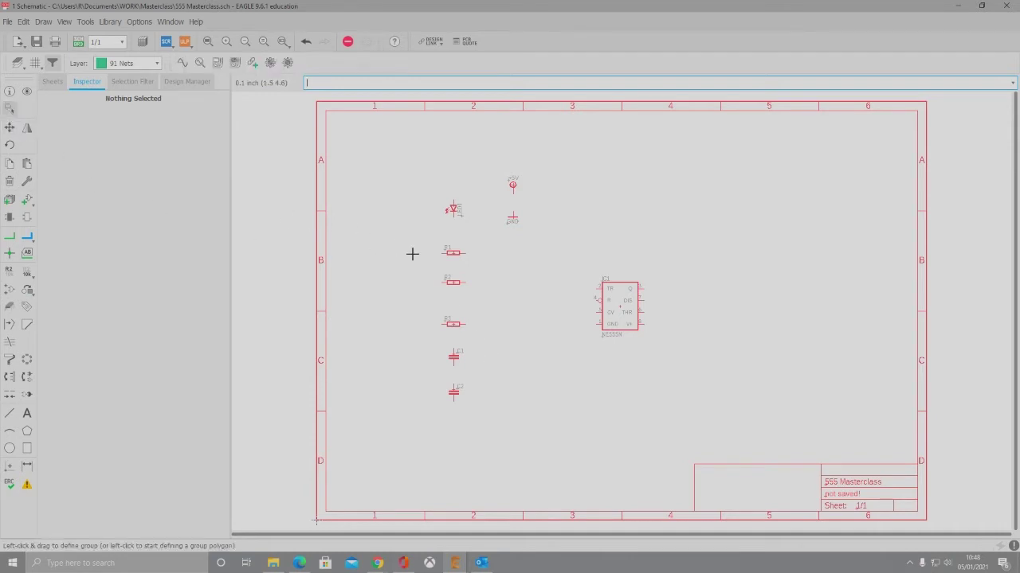
pyautogui.moveTo(419, 153); pyautogui.dragTo(578, 248)
pyautogui.scroll(5, 455, 207)
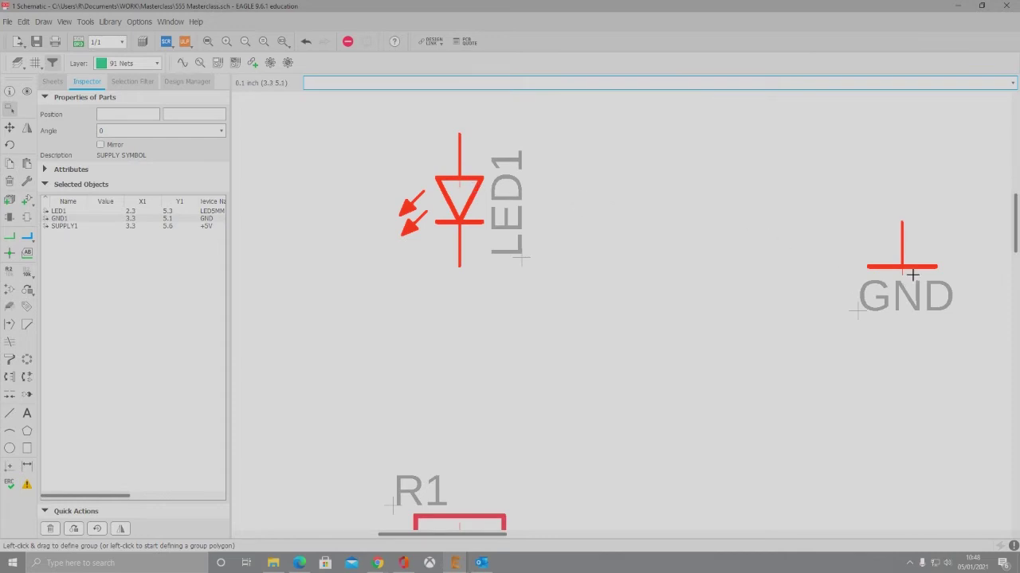
pyautogui.scroll(-5, 462, 200)
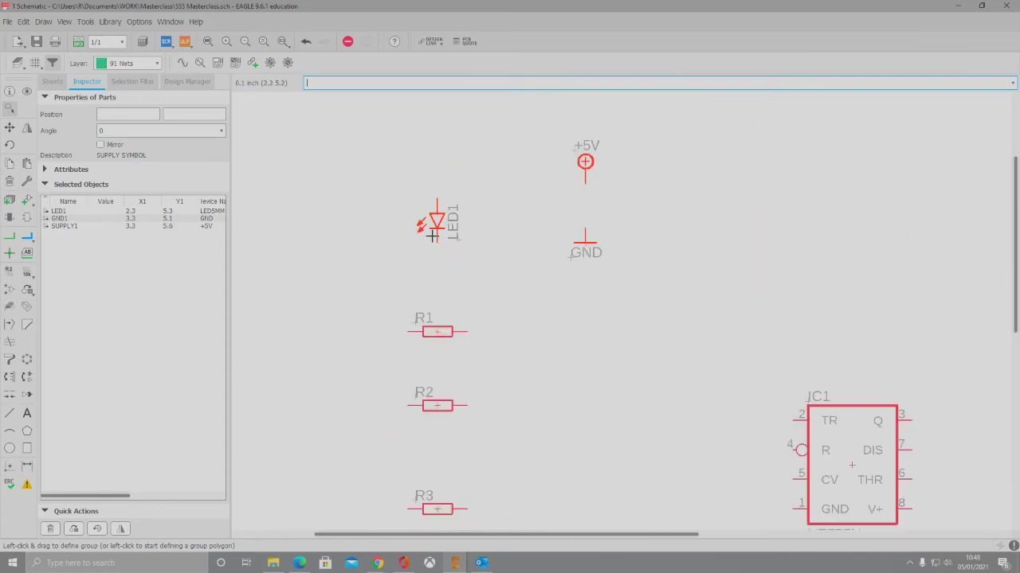
pyautogui.rightClick(440, 225)
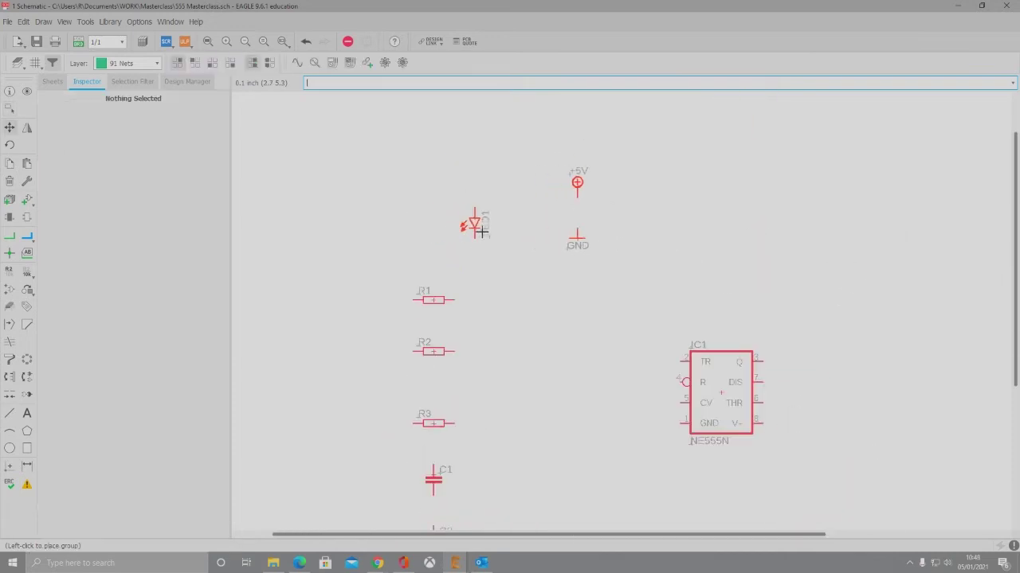
pyautogui.scroll(-5, 470, 209)
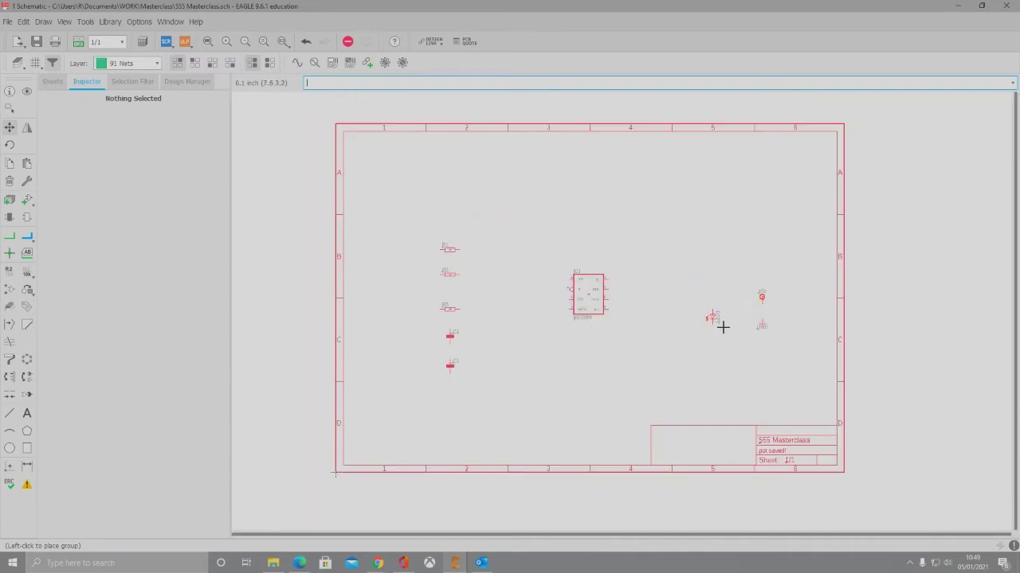
pyautogui.click(765, 394)
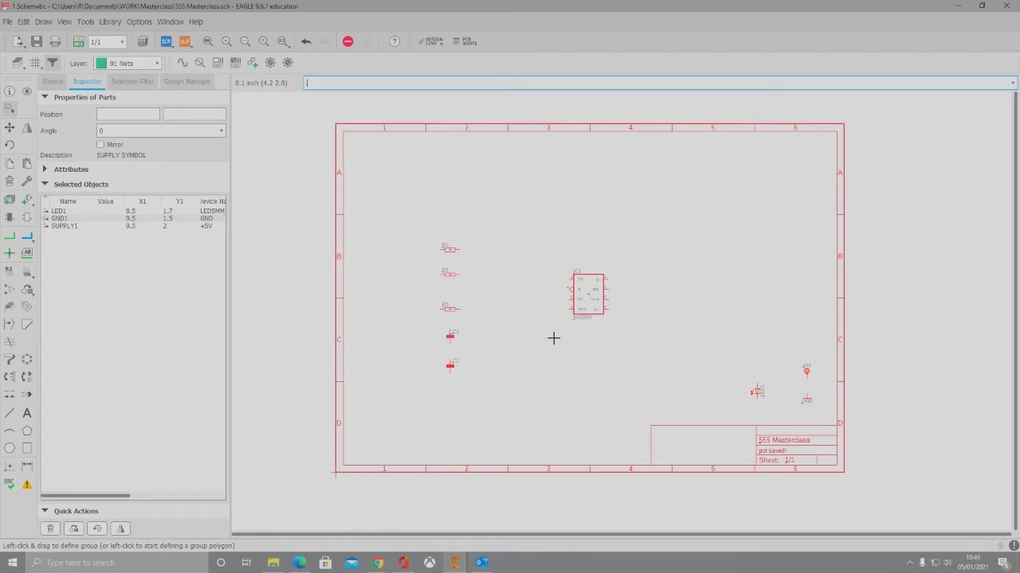
# Group capacitors C1 and C2 and move them together to the right side of the frame, above the LED and supply symbols.
pyautogui.scroll(5, 553, 342)
pyautogui.scroll(-5, 553, 342)
pyautogui.click(207, 41)
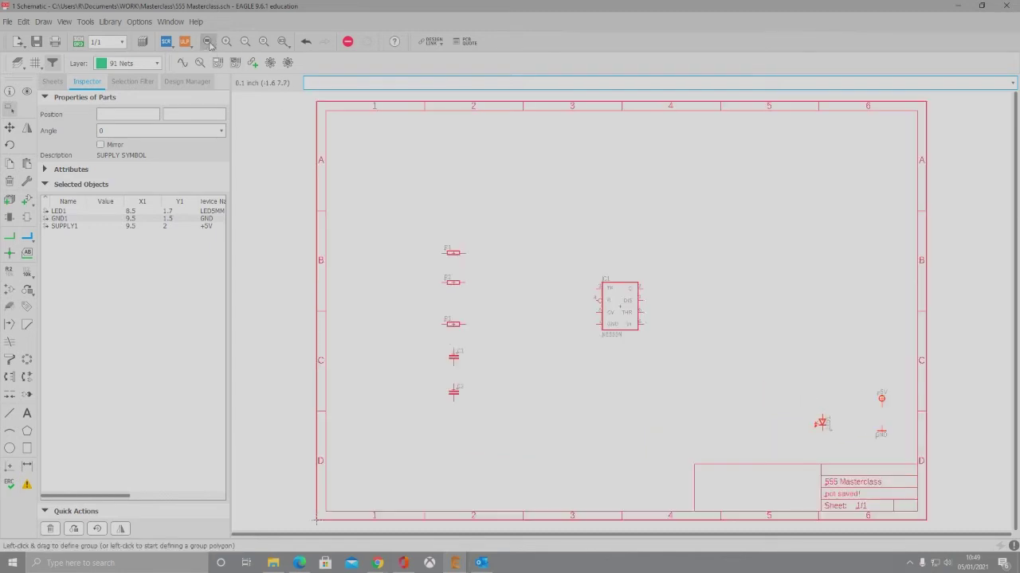
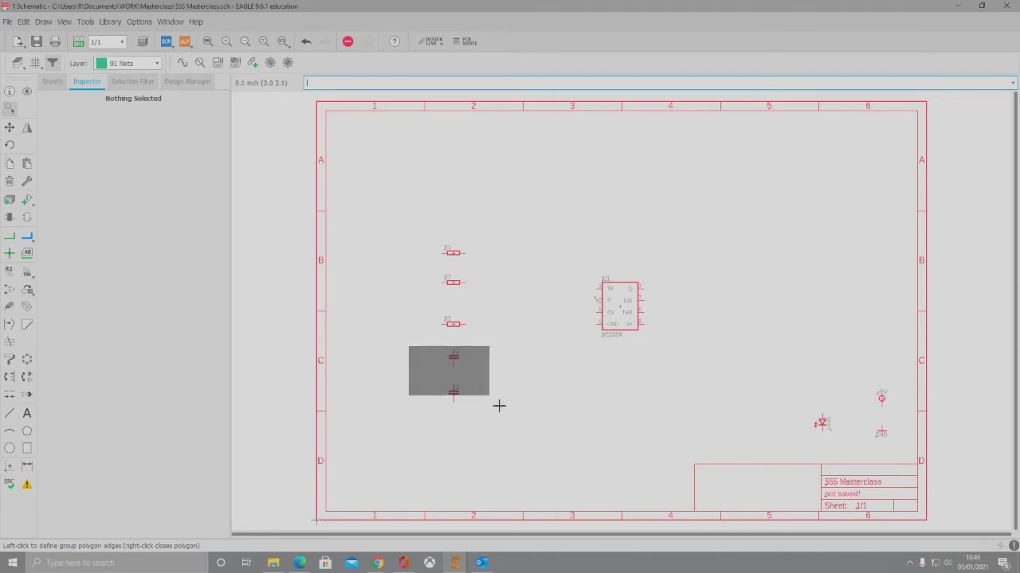
pyautogui.keyDown('ctrl'); pyautogui.rightClick(462, 364); pyautogui.keyUp('ctrl')
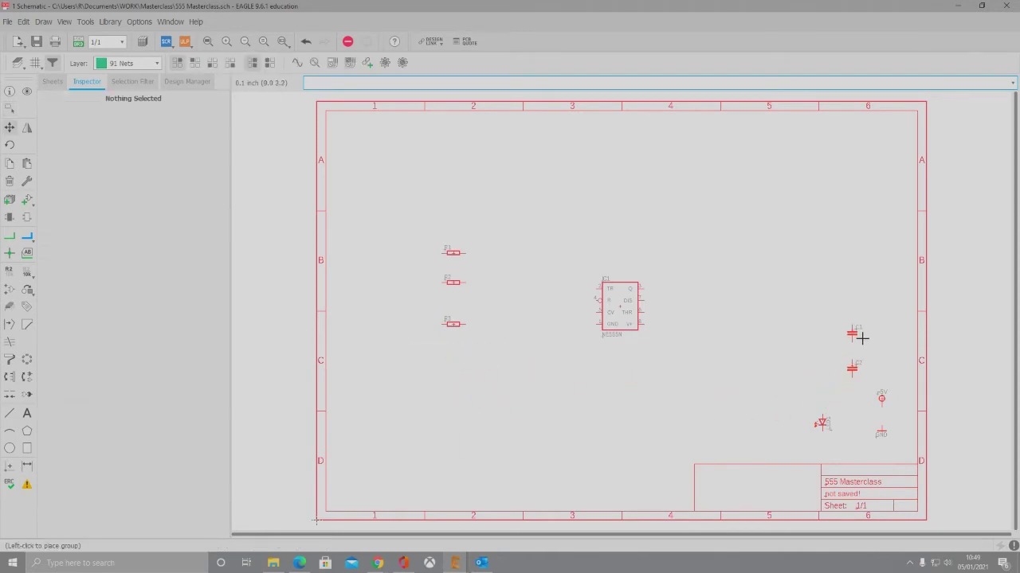
pyautogui.click(861, 337)
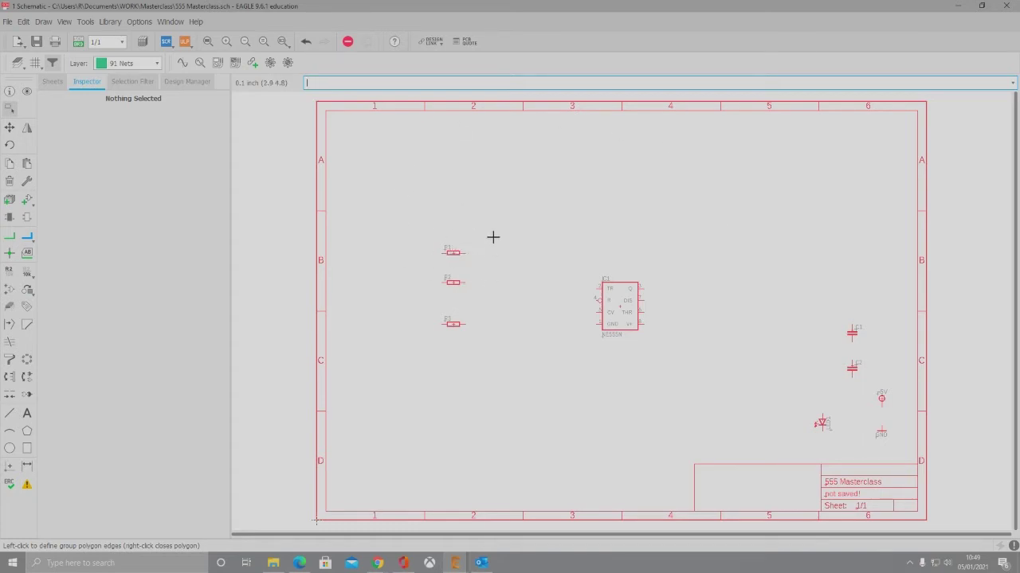
# Rotate resistors R1, R2 and R3 so that they stand vertically in their column.
pyautogui.click(10, 146)
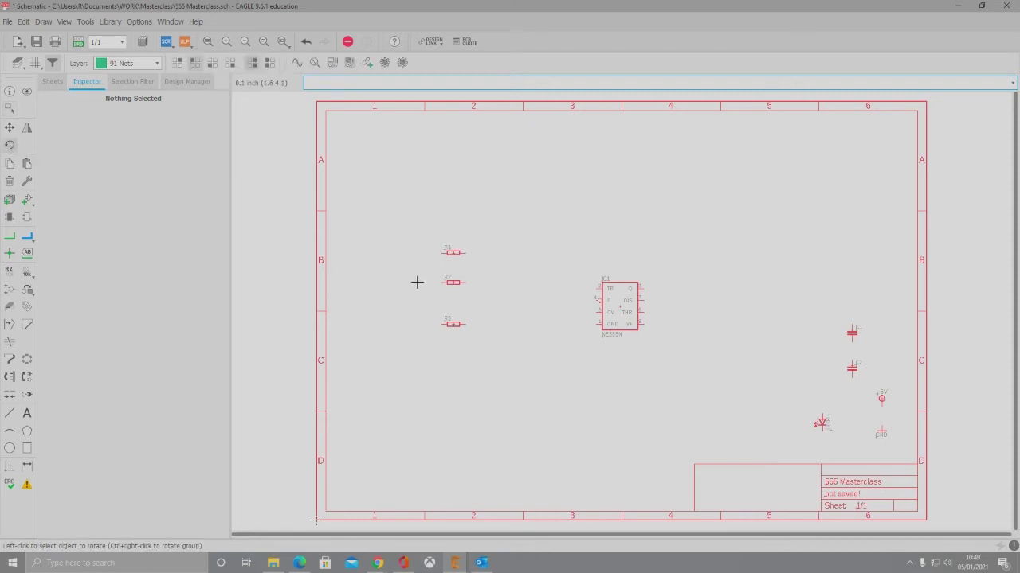
pyautogui.click(464, 260)
pyautogui.click(9, 129)
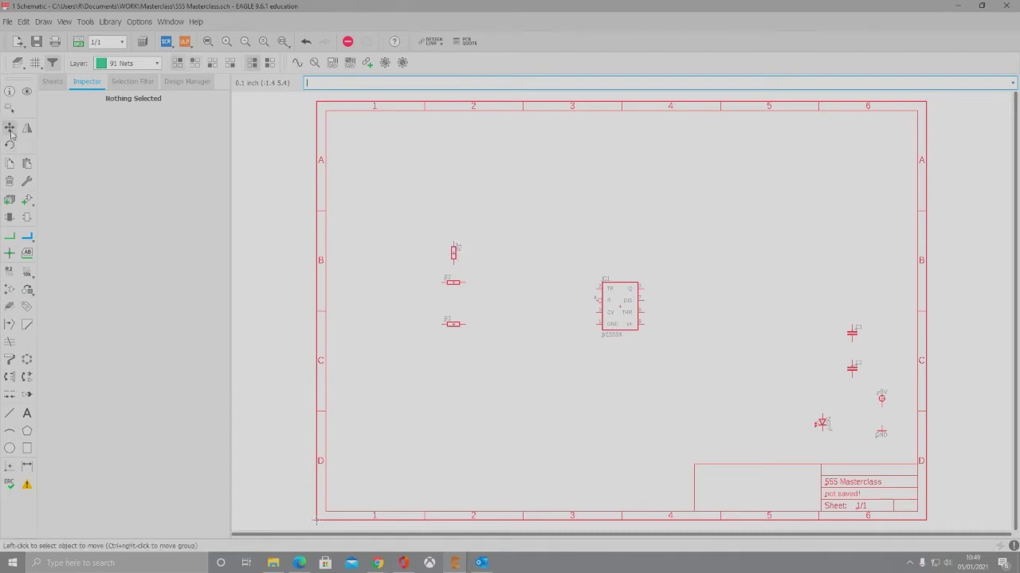
pyautogui.rightClick(455, 256)
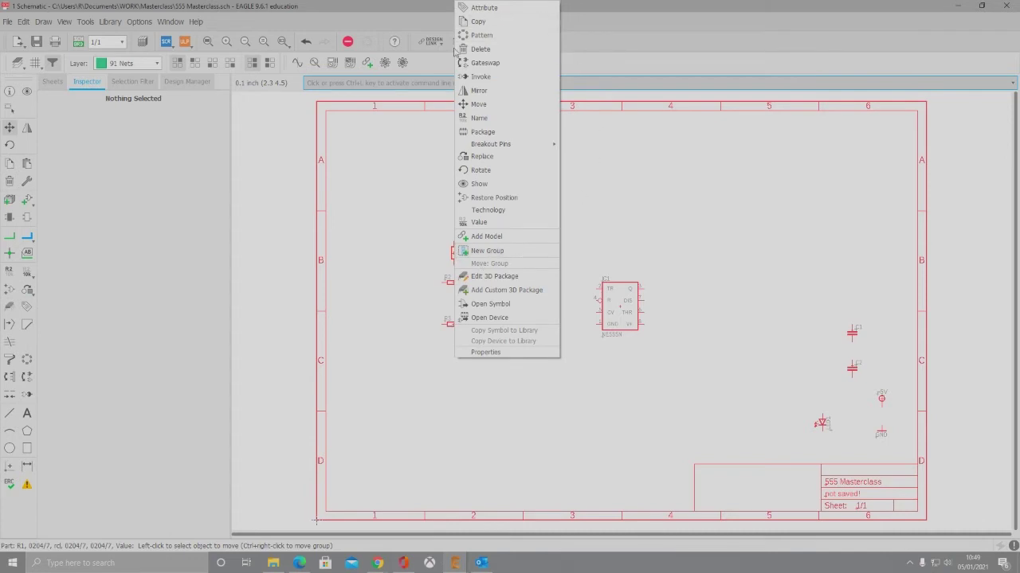
pyautogui.click(480, 170)
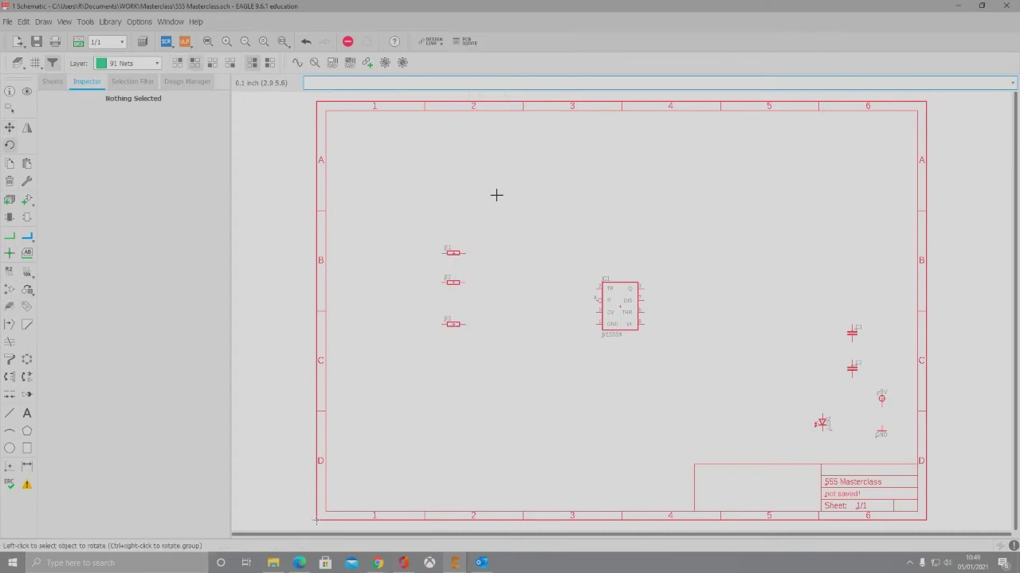
pyautogui.click(462, 262)
pyautogui.click(462, 262)
pyautogui.click(462, 261)
pyautogui.click(463, 290)
pyautogui.click(458, 328)
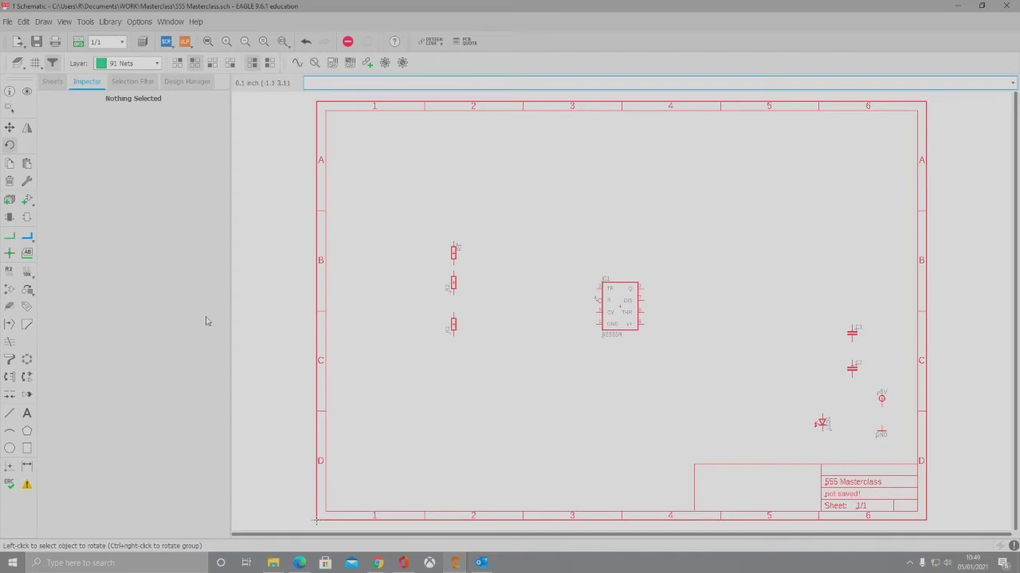
# Move resistor R3 to the right of the NE555N, and stack R1 above R2 in a column on the chip's left side.
pyautogui.click(9, 128)
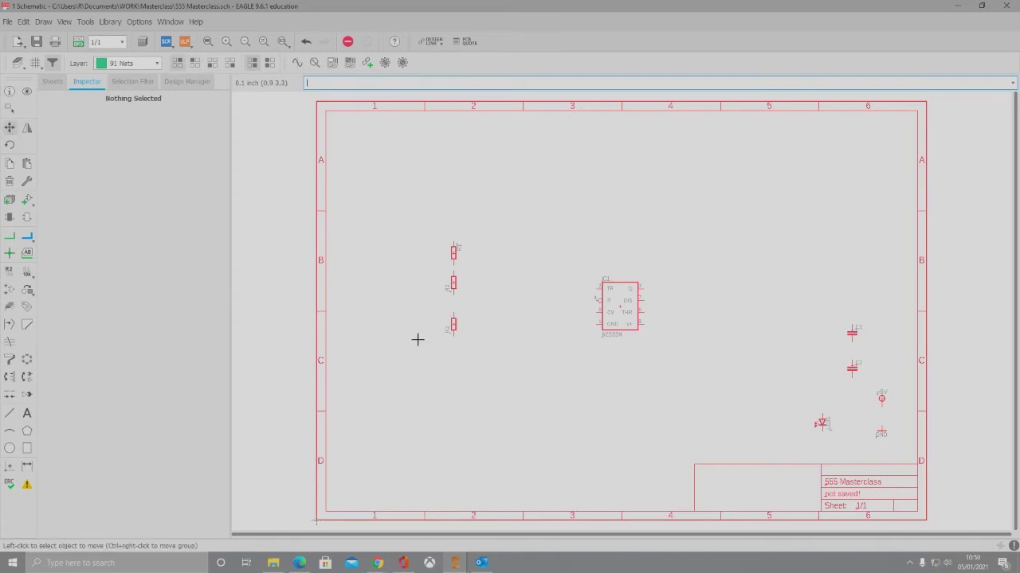
pyautogui.click(462, 333)
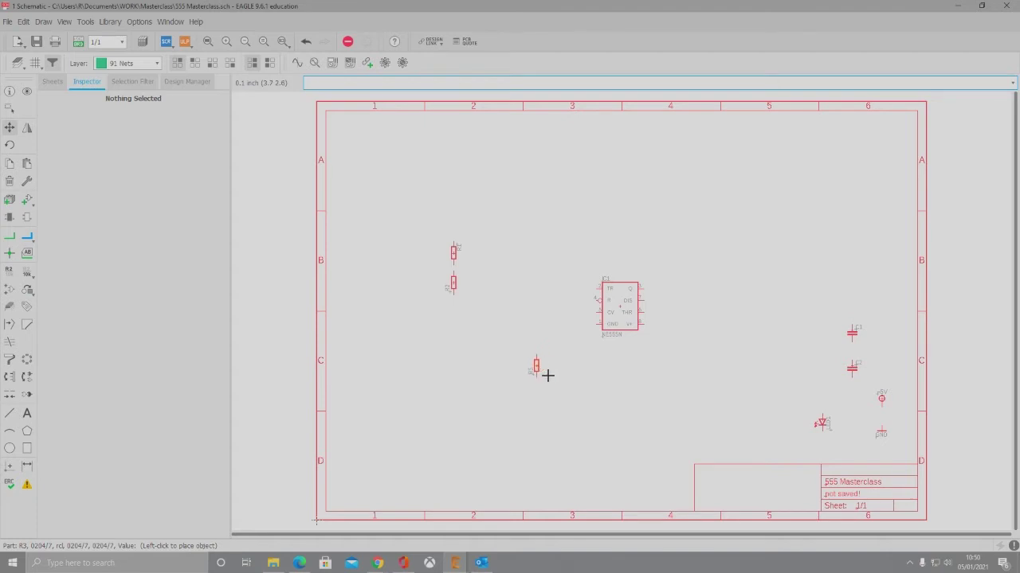
pyautogui.click(710, 291)
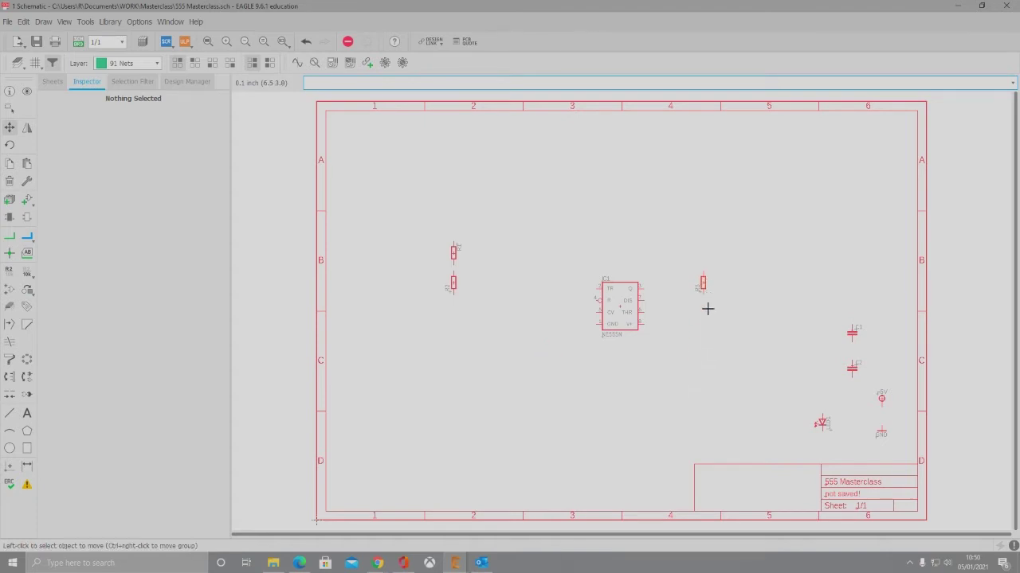
pyautogui.click(461, 288)
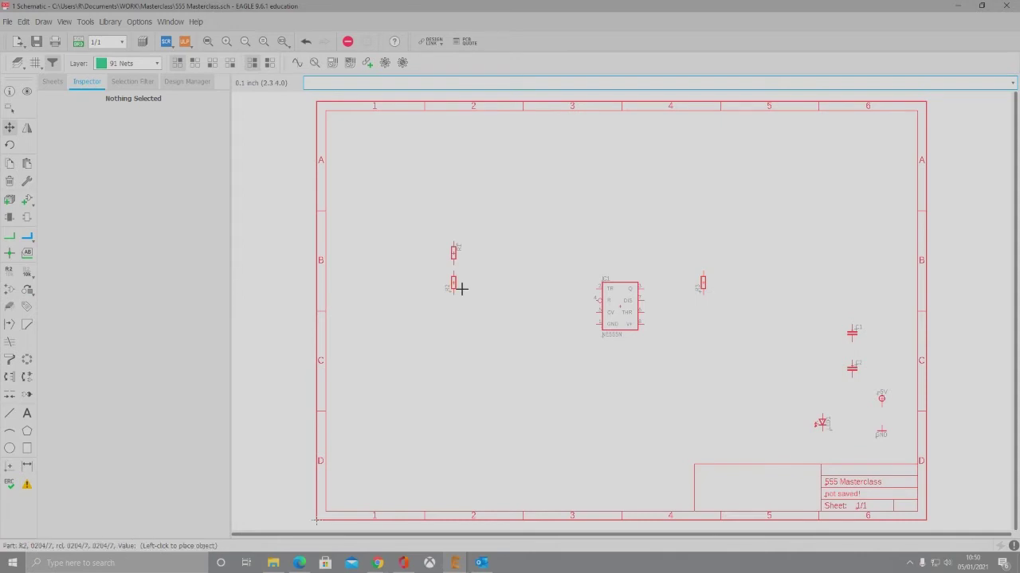
pyautogui.click(528, 335)
pyautogui.click(459, 265)
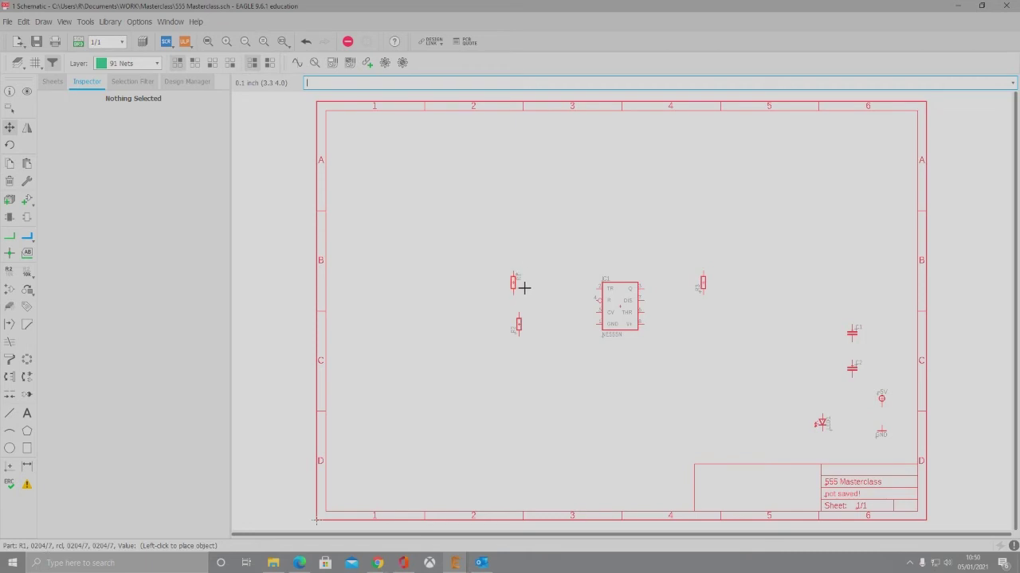
pyautogui.click(529, 285)
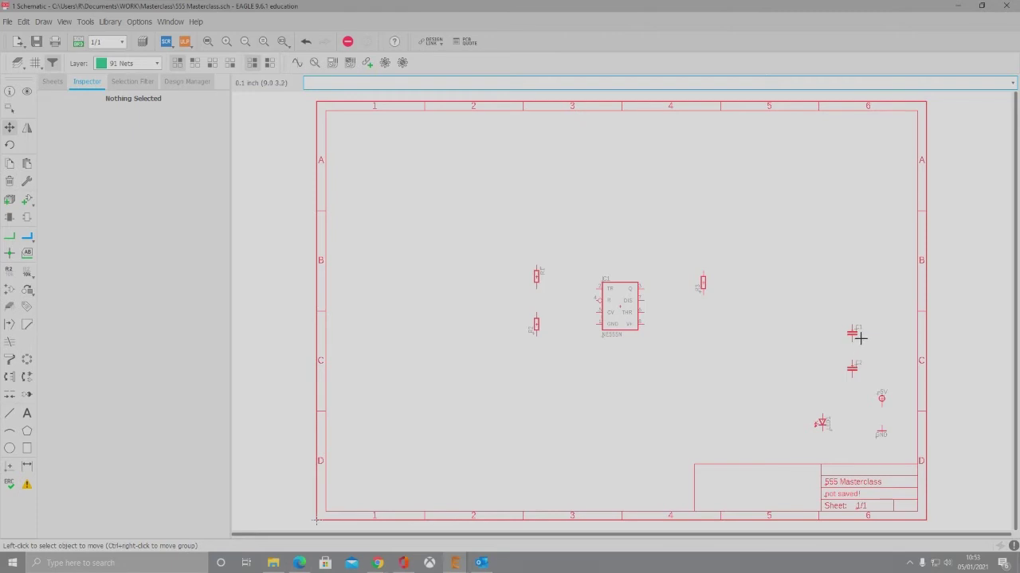
# Move capacitor C1 directly below R2, and C2 below and to the right of the NE555N at the same height.
pyautogui.click(858, 338)
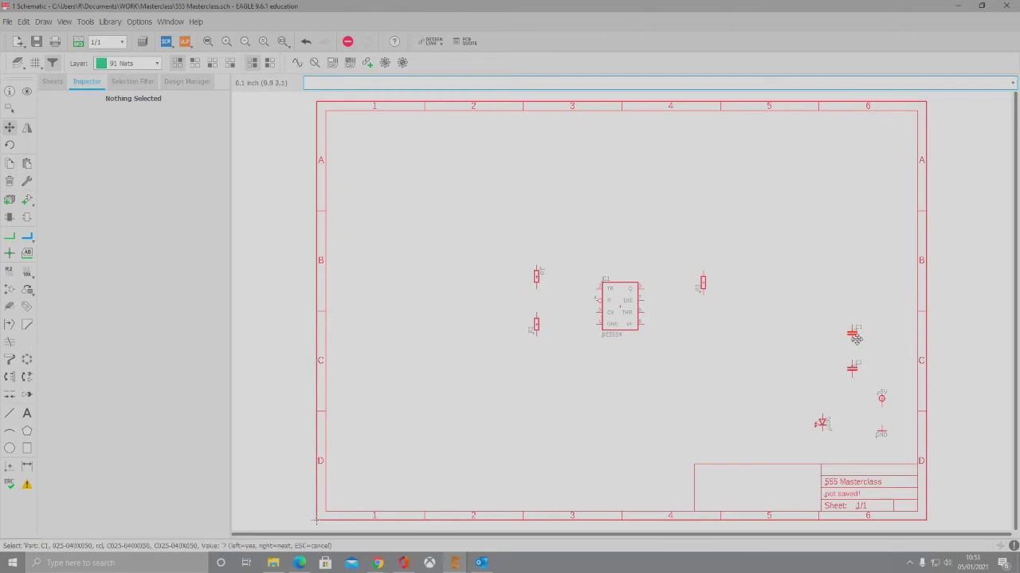
pyautogui.click(856, 339)
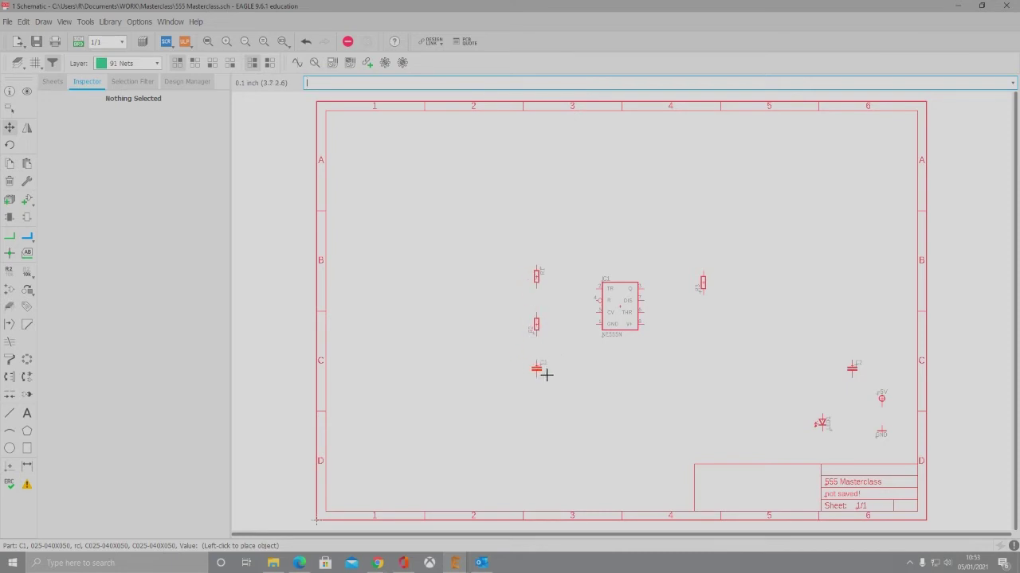
pyautogui.click(546, 374)
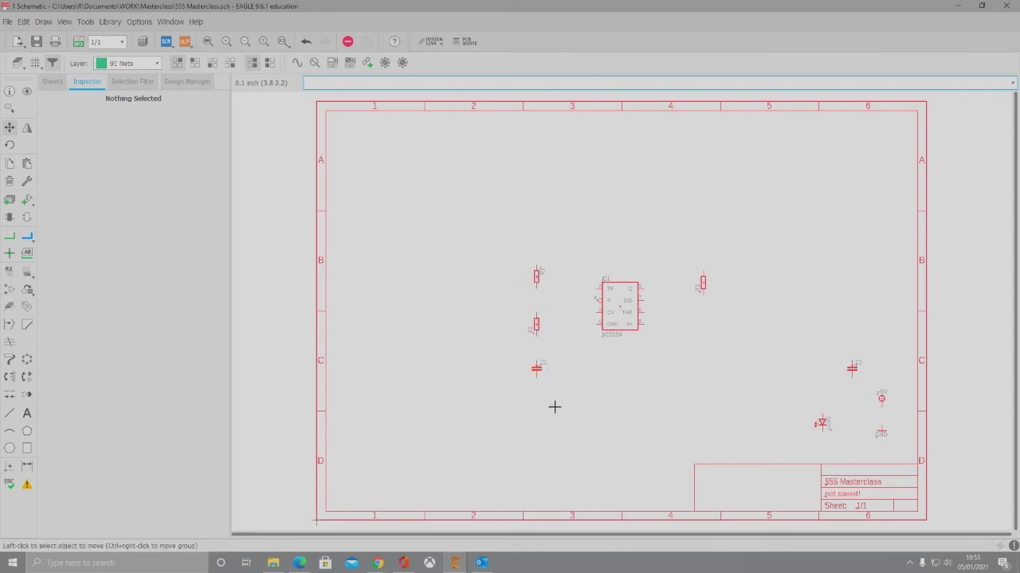
pyautogui.click(861, 377)
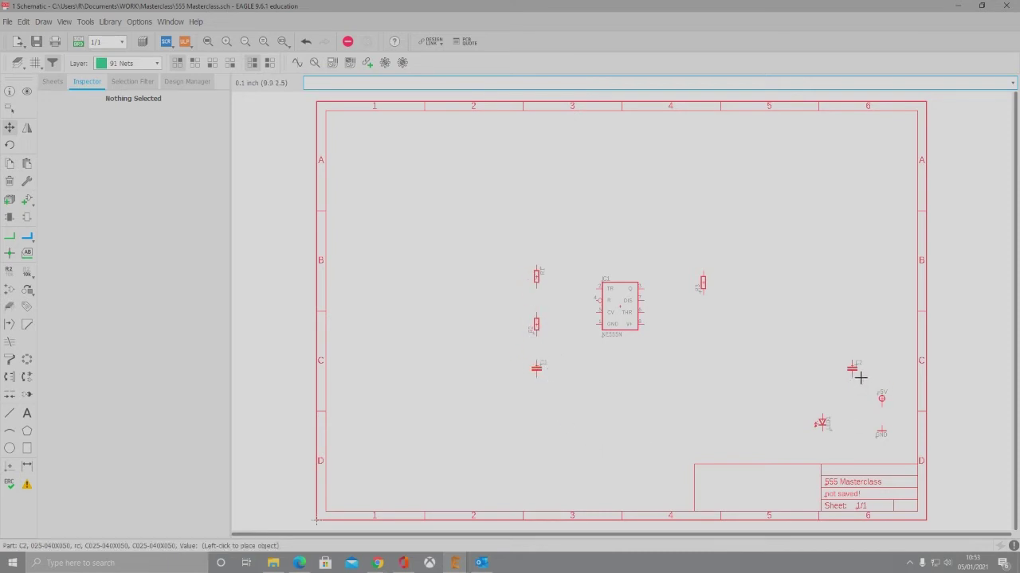
pyautogui.click(688, 375)
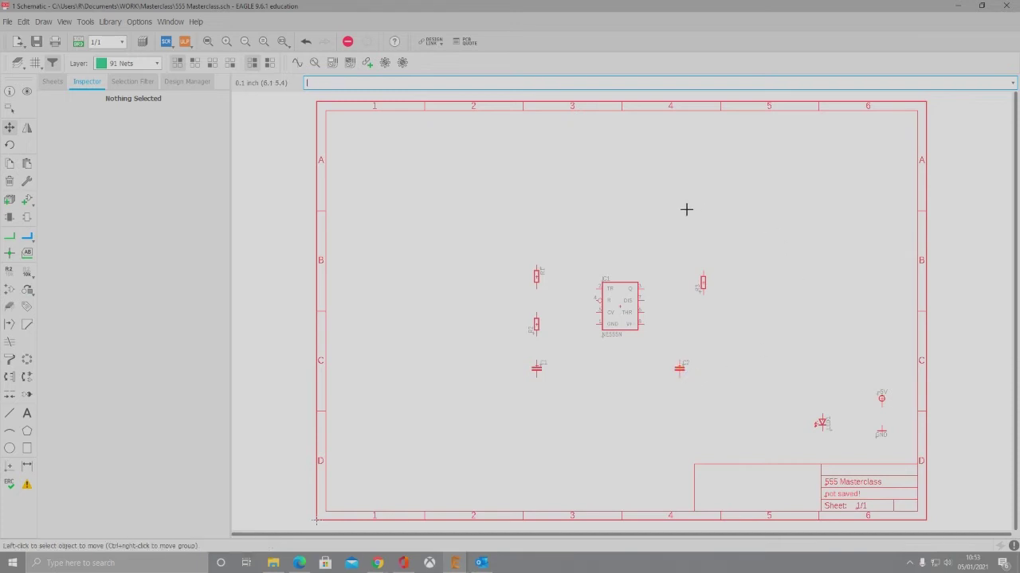
# Move the LED below R3, the GND symbol just below and left of C2, and the +5V symbol above the NE555N.
pyautogui.click(831, 429)
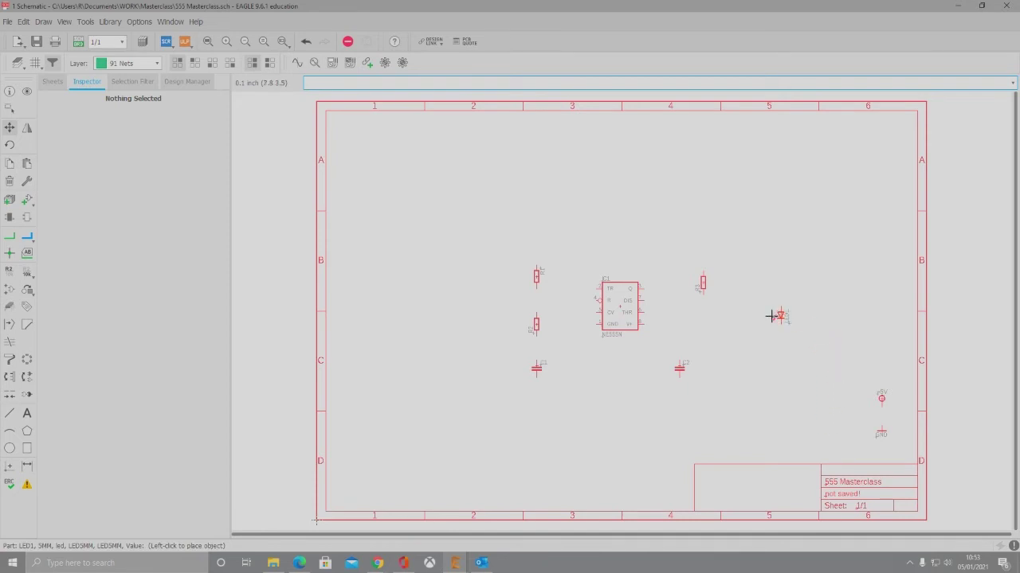
pyautogui.click(712, 333)
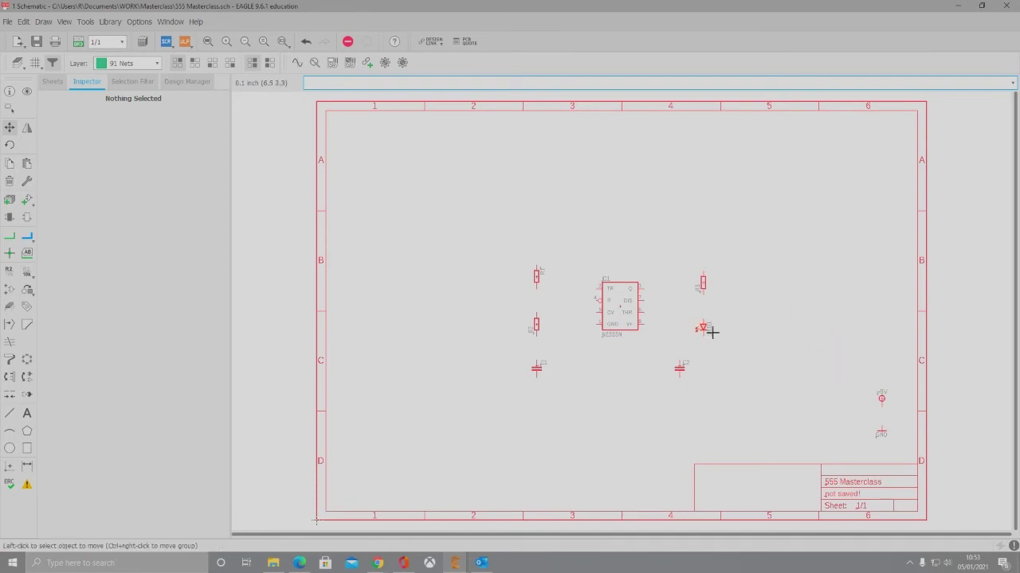
pyautogui.click(891, 440)
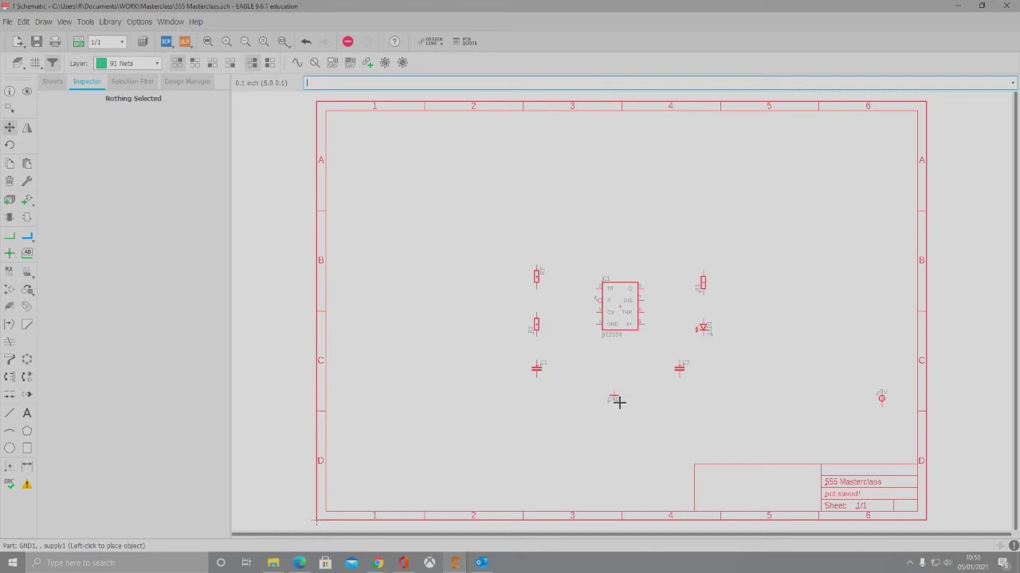
pyautogui.click(662, 404)
pyautogui.click(889, 407)
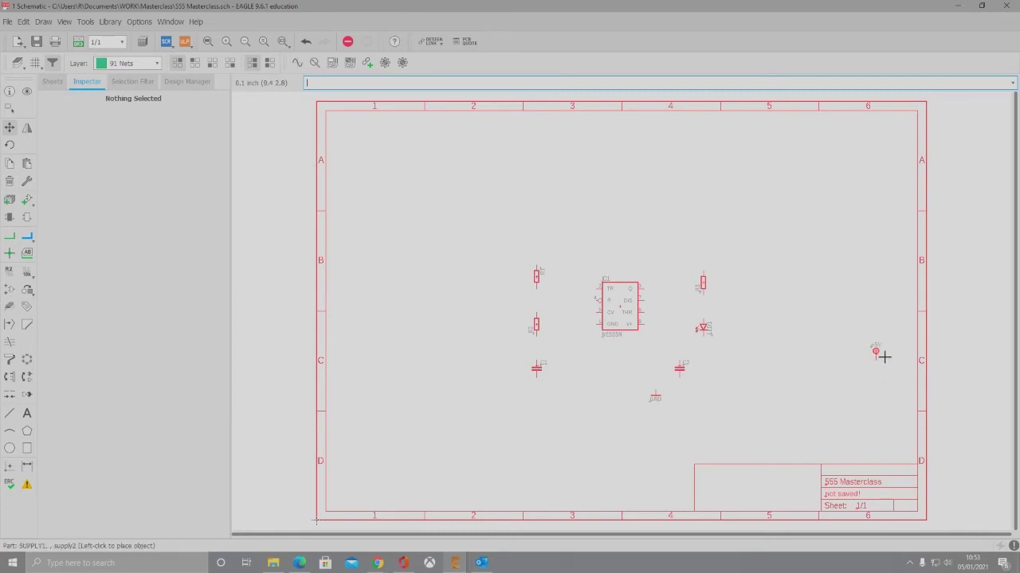
pyautogui.click(594, 238)
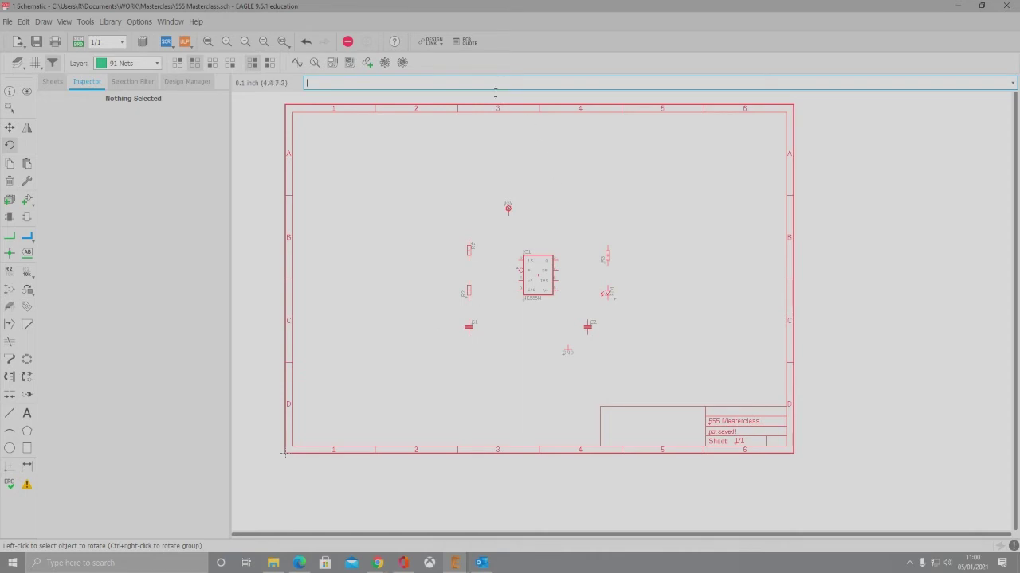
# Rotate the NE555N by 180 degrees so that its V+, THR, DIS and Q pins face R1 and R2.
pyautogui.scroll(3, 556, 319)
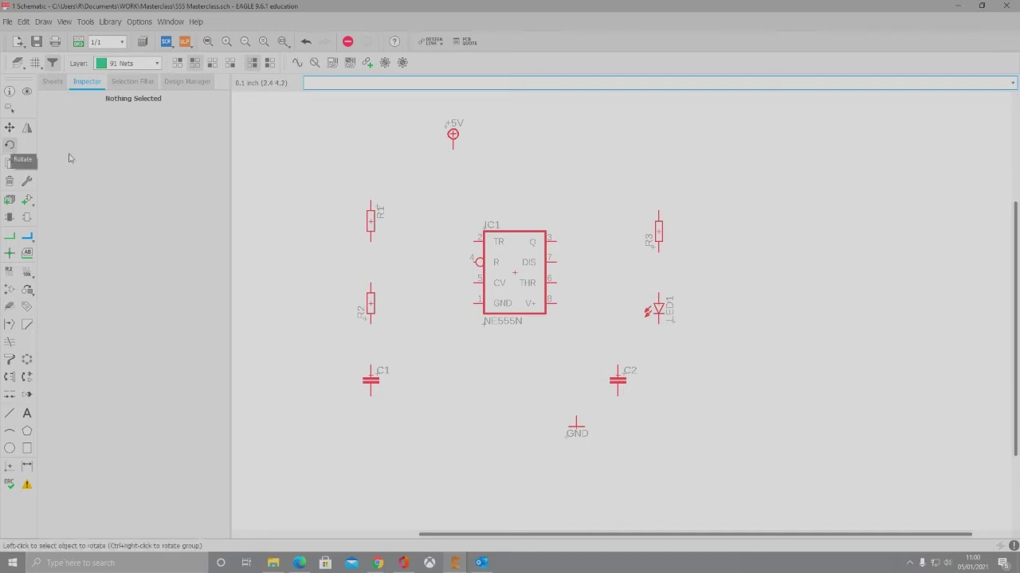
pyautogui.click(522, 280)
pyautogui.click(522, 280)
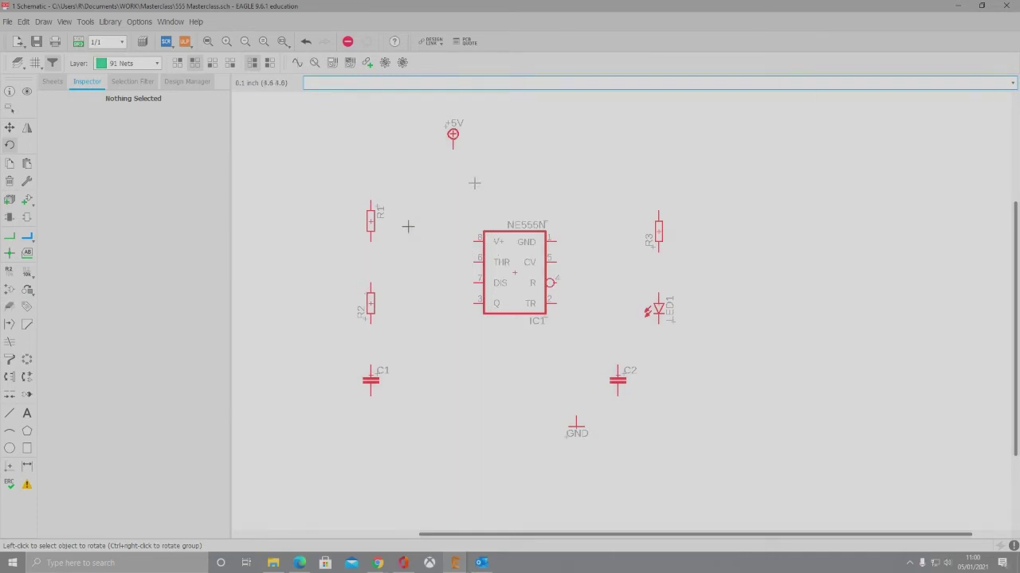
# Draw a net from the lower end of R1 to the upper end of R2.
pyautogui.click(9, 240)
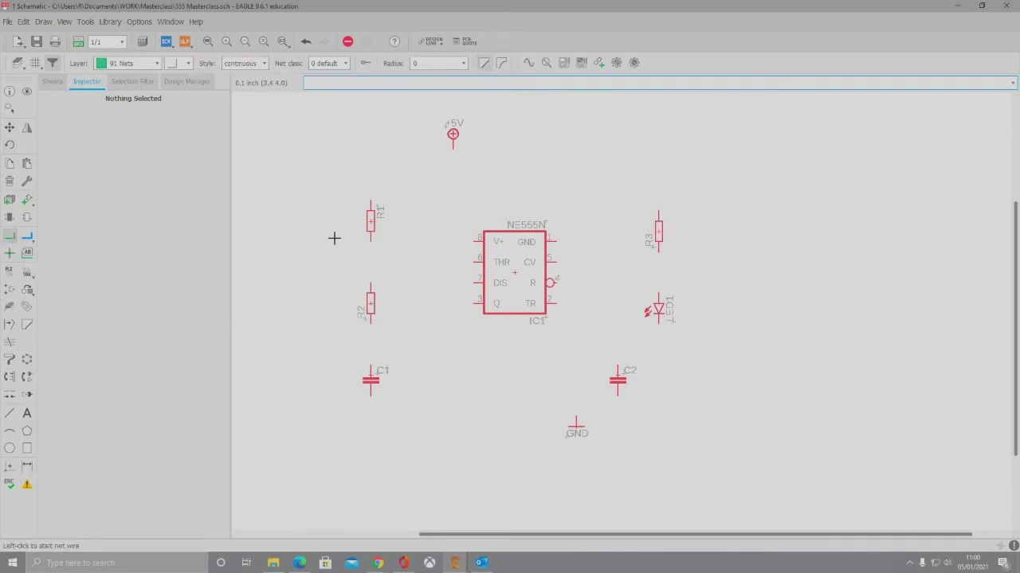
pyautogui.scroll(3, 375, 253)
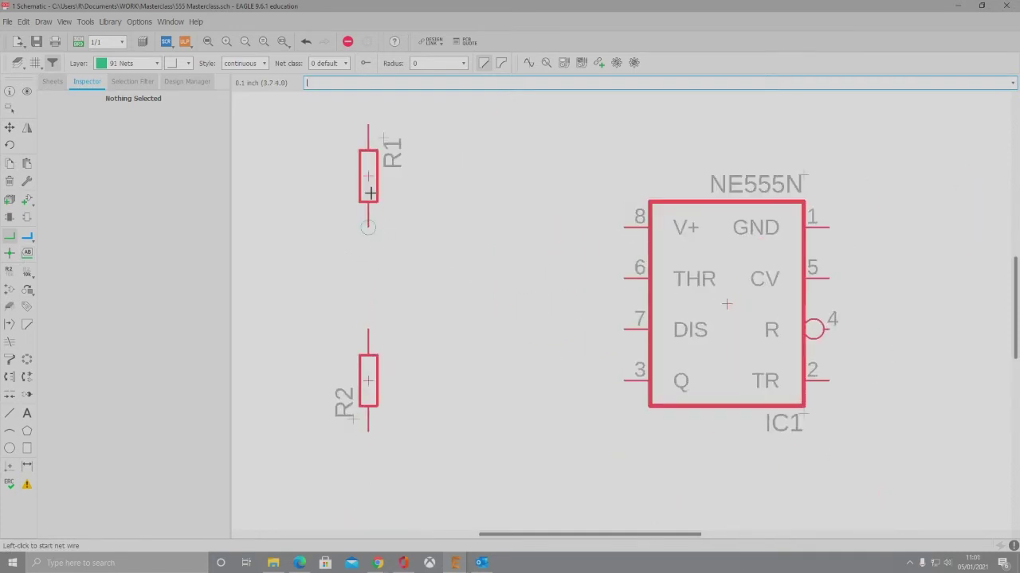
pyautogui.click(375, 234)
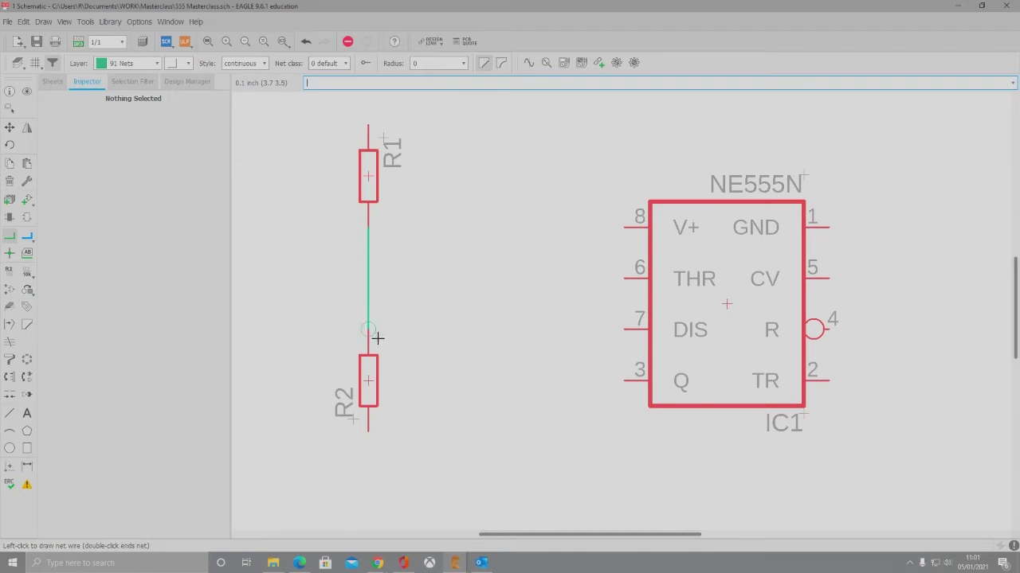
pyautogui.click(377, 338)
# Draw a net from the upper end of R1 straight up and across to the +5V symbol.
pyautogui.scroll(-3, 344, 295)
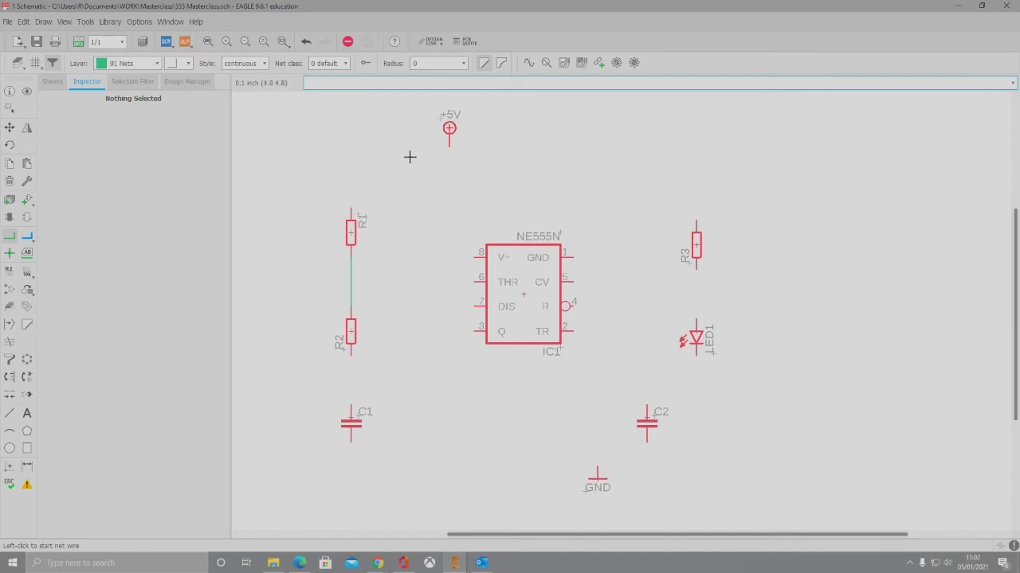
pyautogui.scroll(2, 360, 215)
pyautogui.click(356, 217)
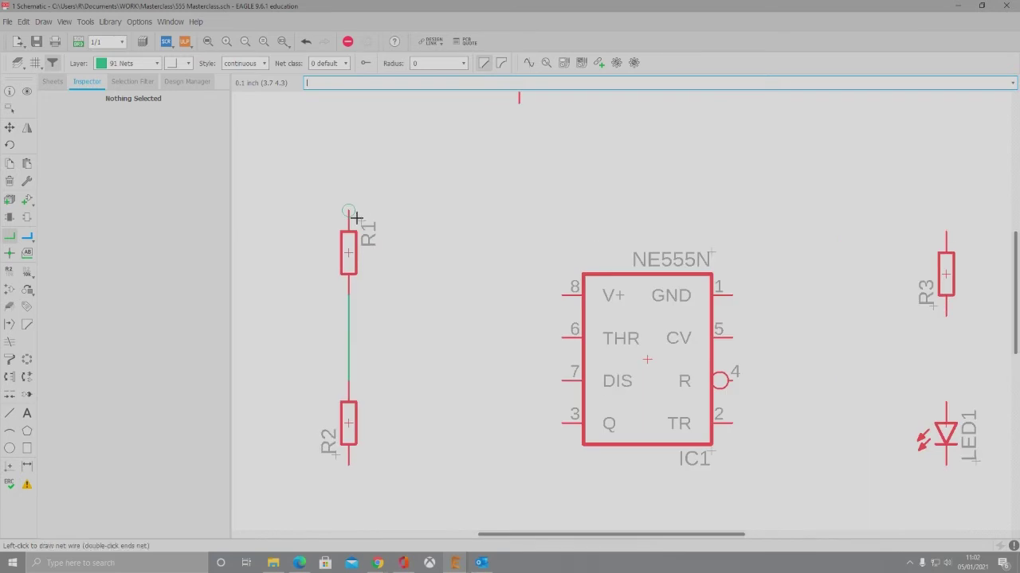
pyautogui.scroll(-2, 316, 335)
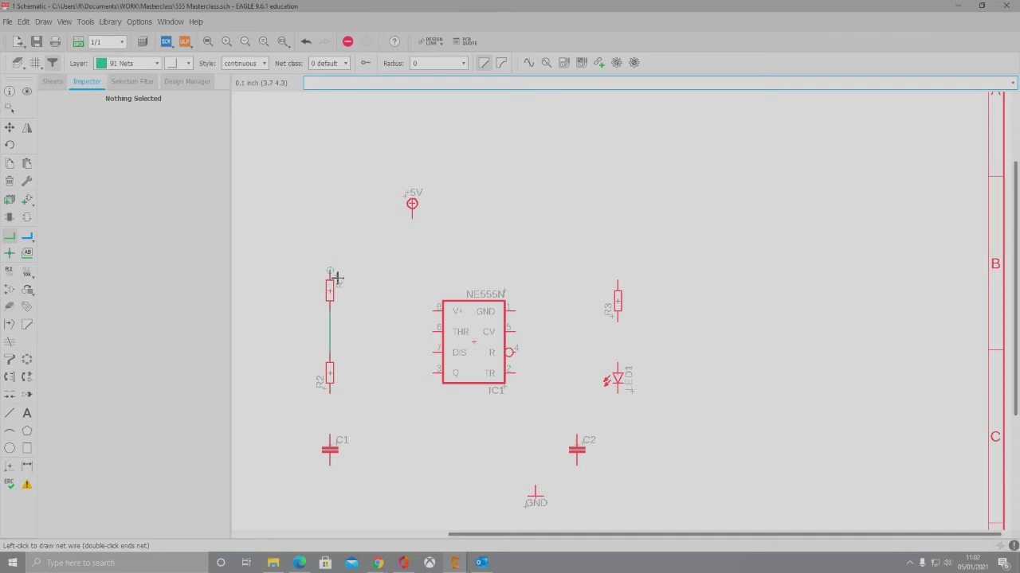
pyautogui.click(337, 227)
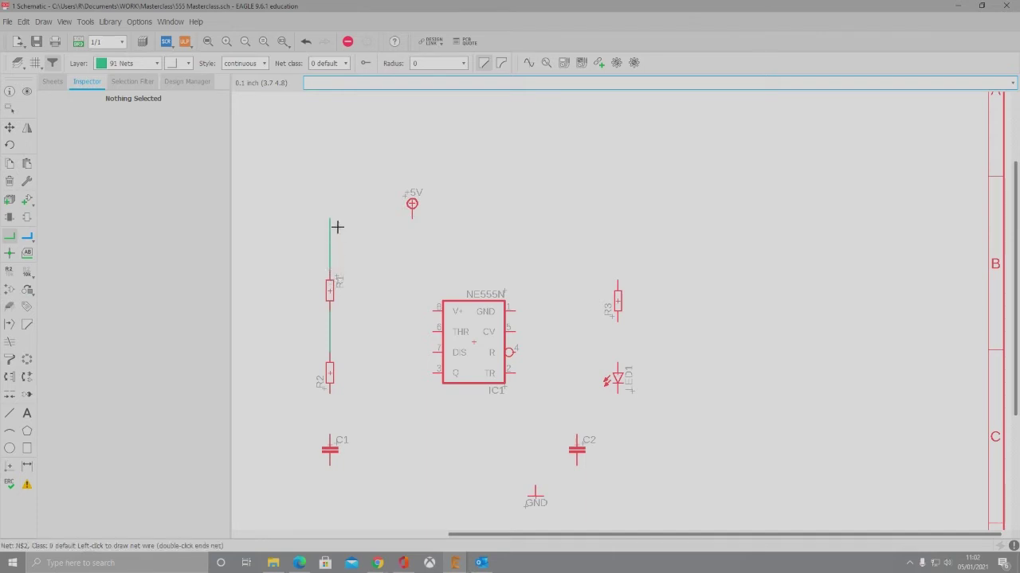
pyautogui.click(420, 228)
# Wire the NE555N's DIS pin 7 to the net between R1 and R2, and connect R2's lower end to C1.
pyautogui.scroll(-2, 420, 227)
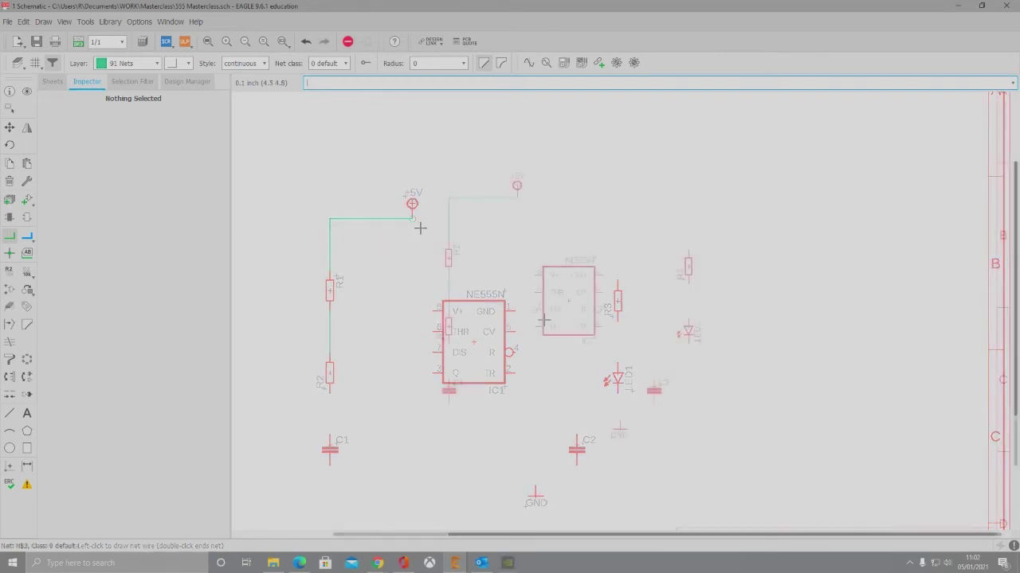
pyautogui.click(539, 309)
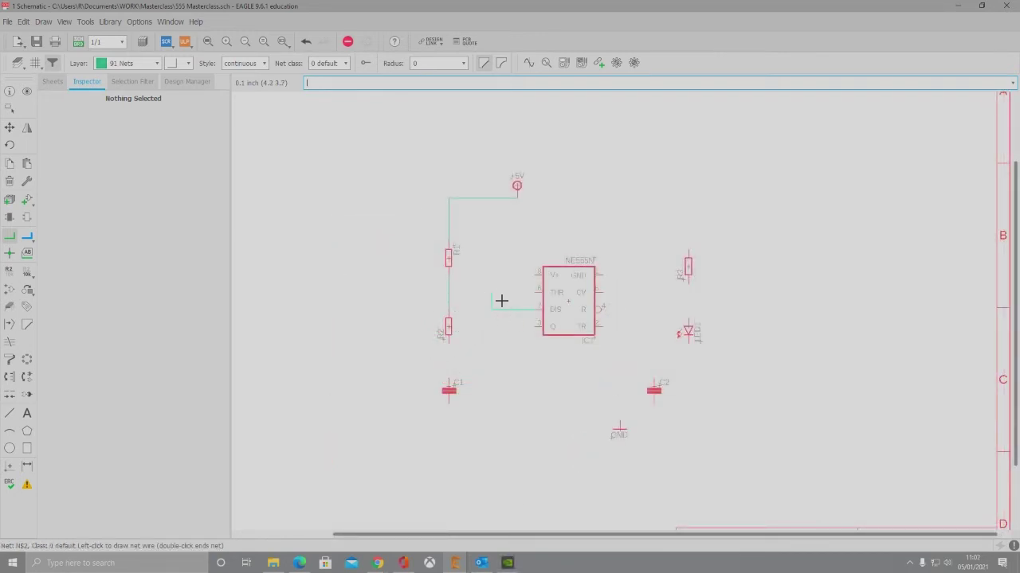
pyautogui.click(449, 283)
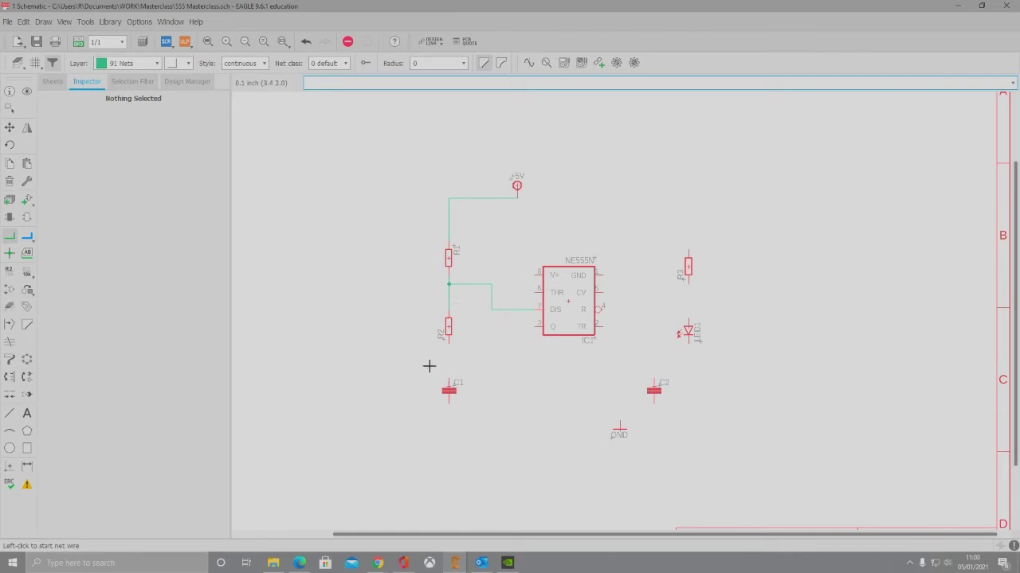
pyautogui.click(457, 352)
pyautogui.click(450, 380)
# Wire the lower ends of C1 and C2 together and connect that net to the GND symbol.
pyautogui.click(453, 407)
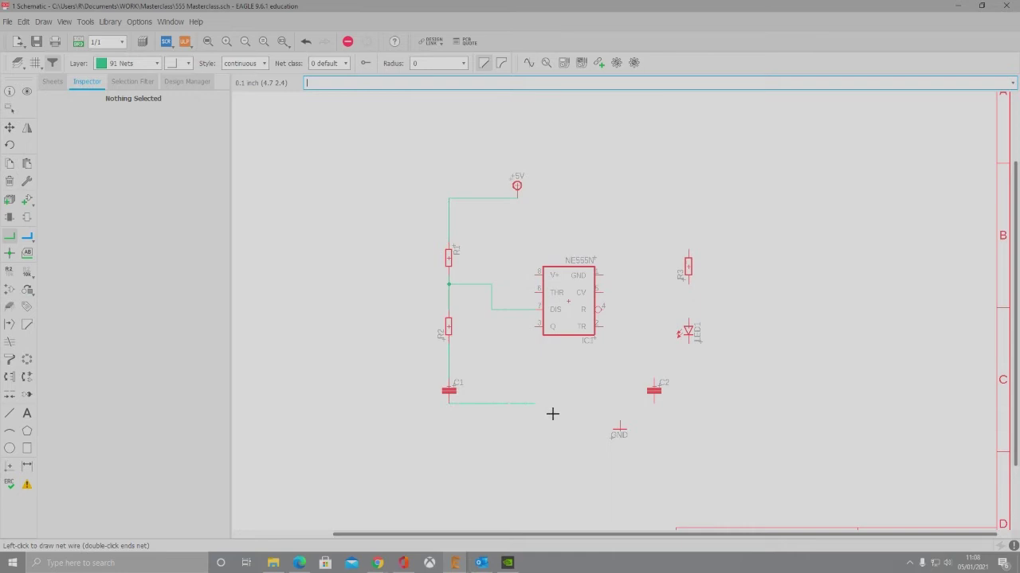
pyautogui.click(655, 413)
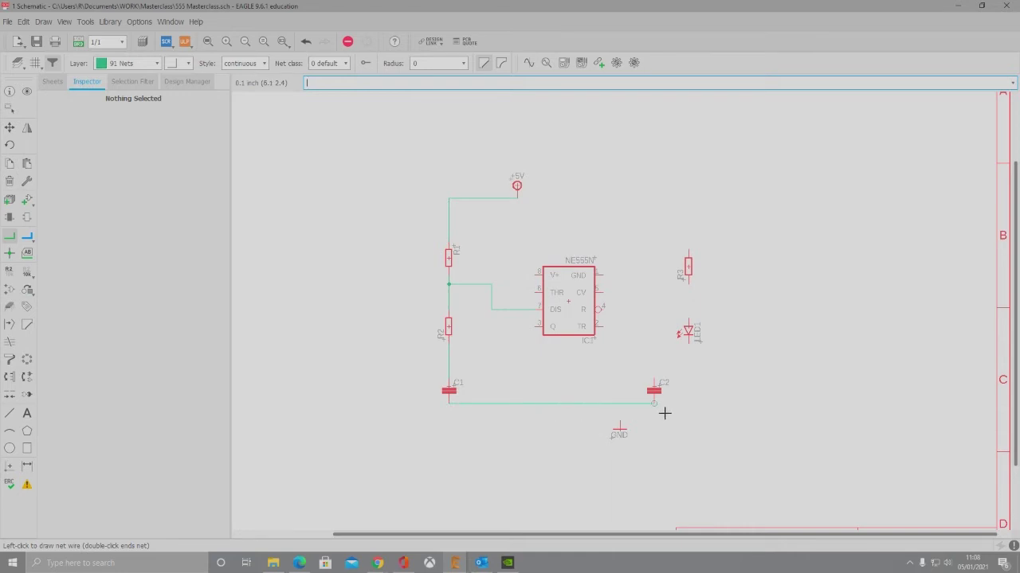
pyautogui.click(621, 404)
pyautogui.click(621, 428)
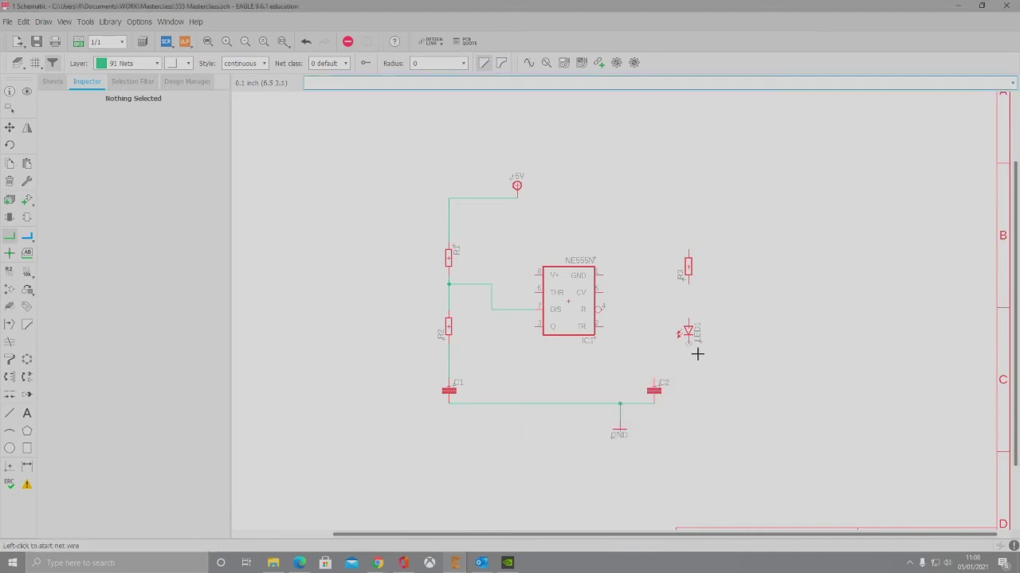
# Wire the LED's lower end to the ground net at C2, and connect R3's lower end to the LED's upper end.
pyautogui.click(697, 354)
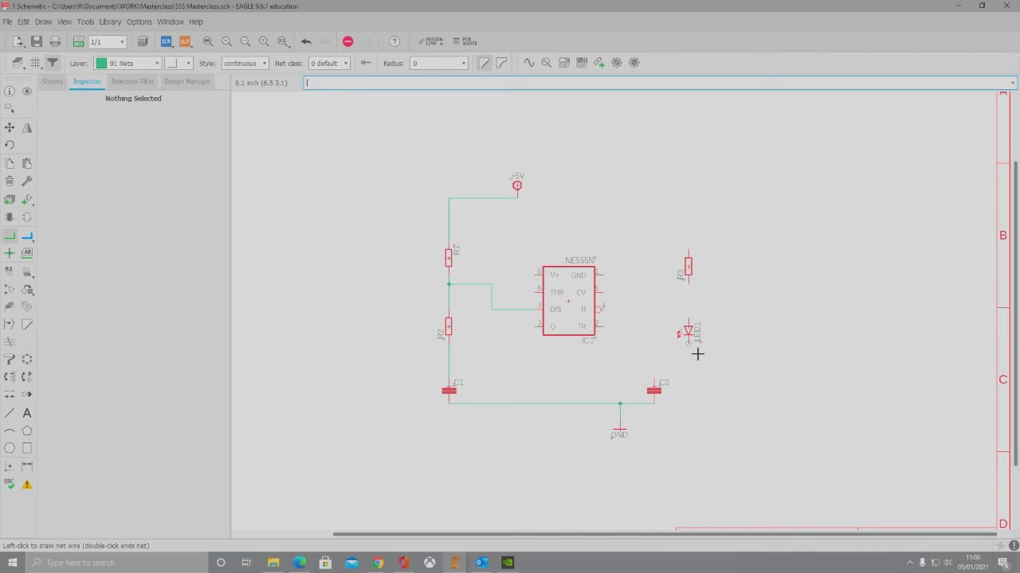
pyautogui.click(661, 412)
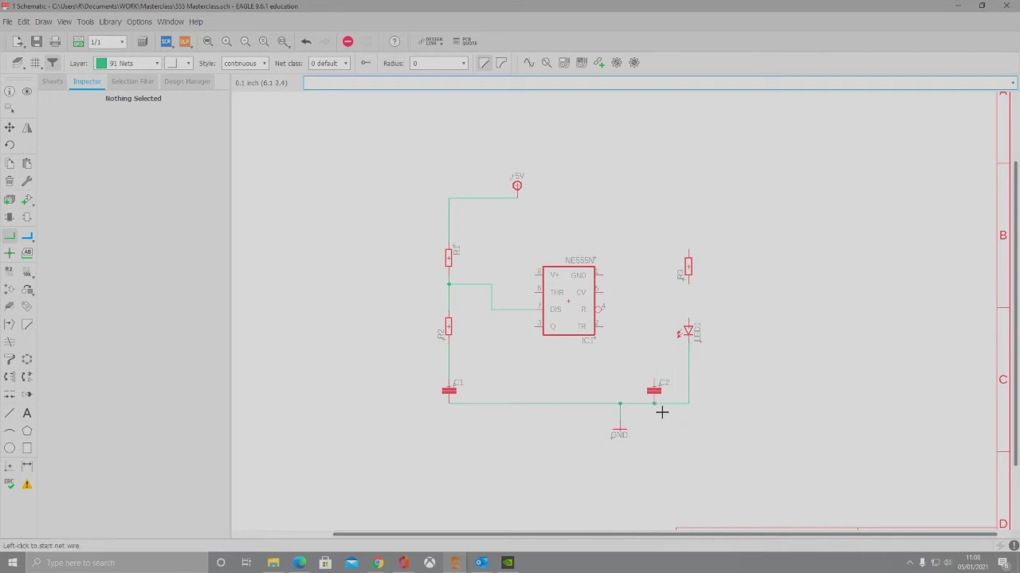
pyautogui.click(695, 296)
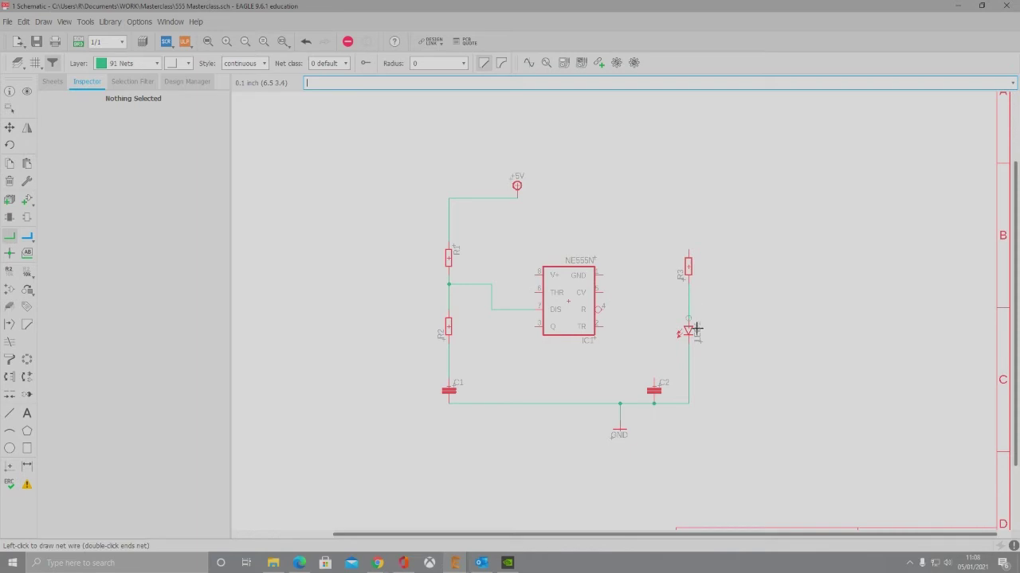
pyautogui.click(696, 328)
# Wire the NE555N's V+ pin 8 up to the +5V net and its GND pin 1 down to the ground net.
pyautogui.click(527, 284)
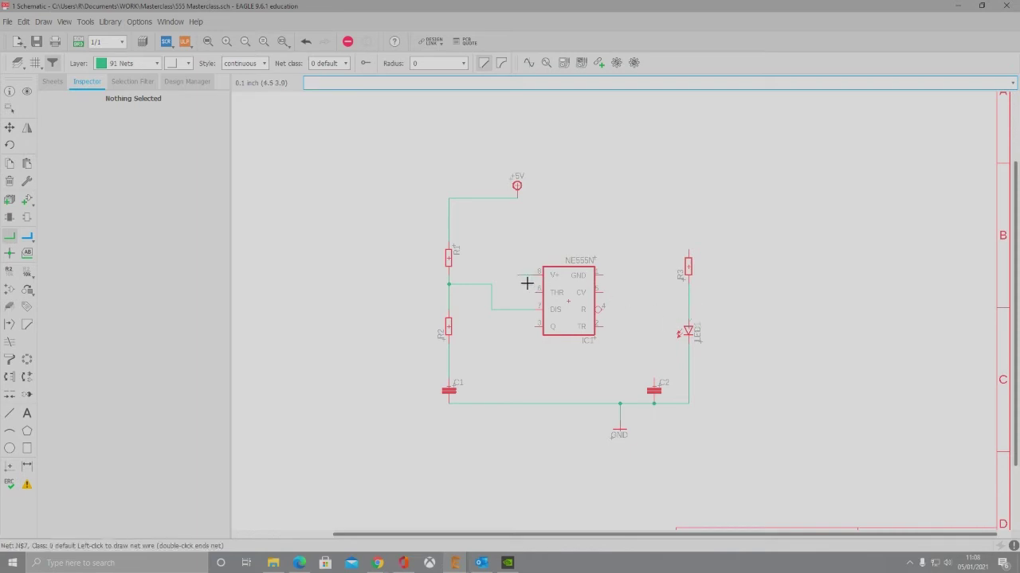
pyautogui.click(524, 207)
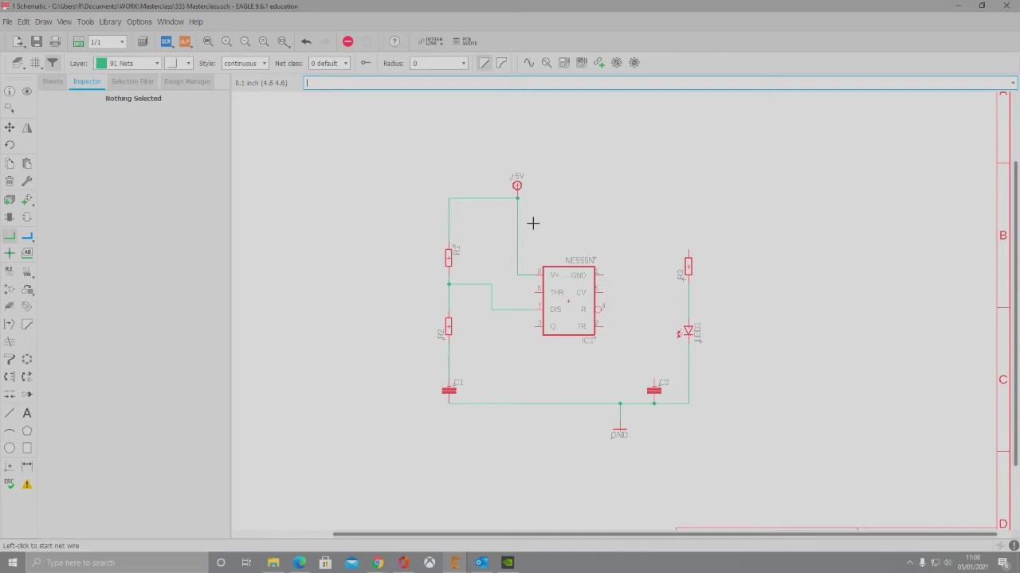
pyautogui.click(612, 282)
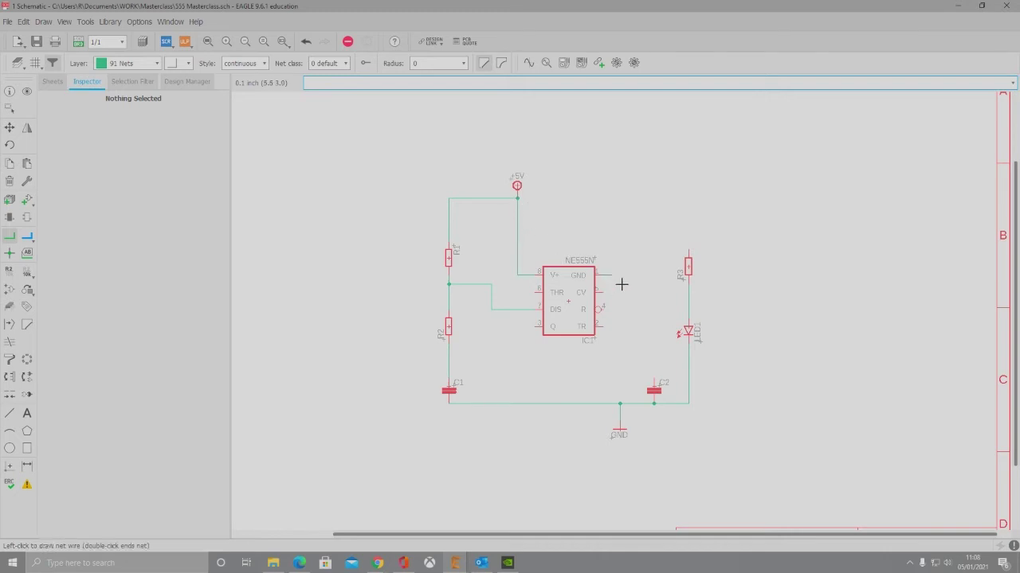
pyautogui.click(628, 411)
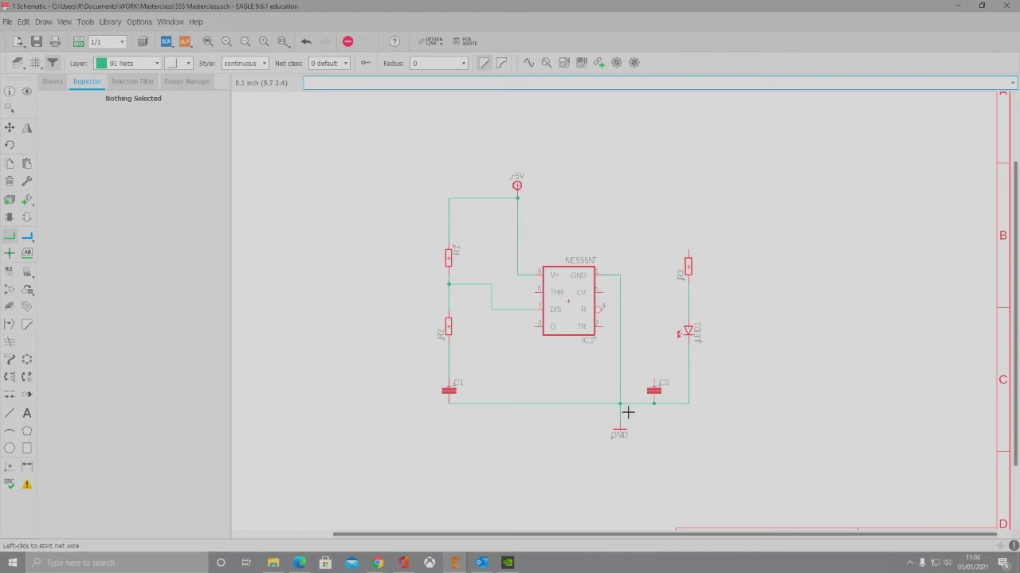
# Wire the NE555N's reset pin 4 up over the chip and across to the +5V net.
pyautogui.click(609, 319)
pyautogui.click(646, 314)
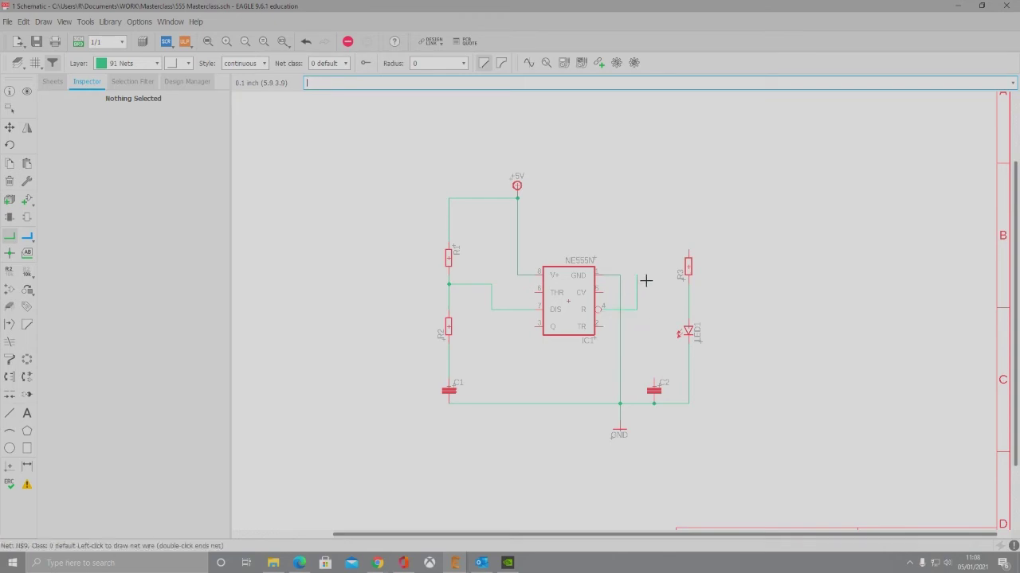
pyautogui.click(636, 198)
pyautogui.click(516, 198)
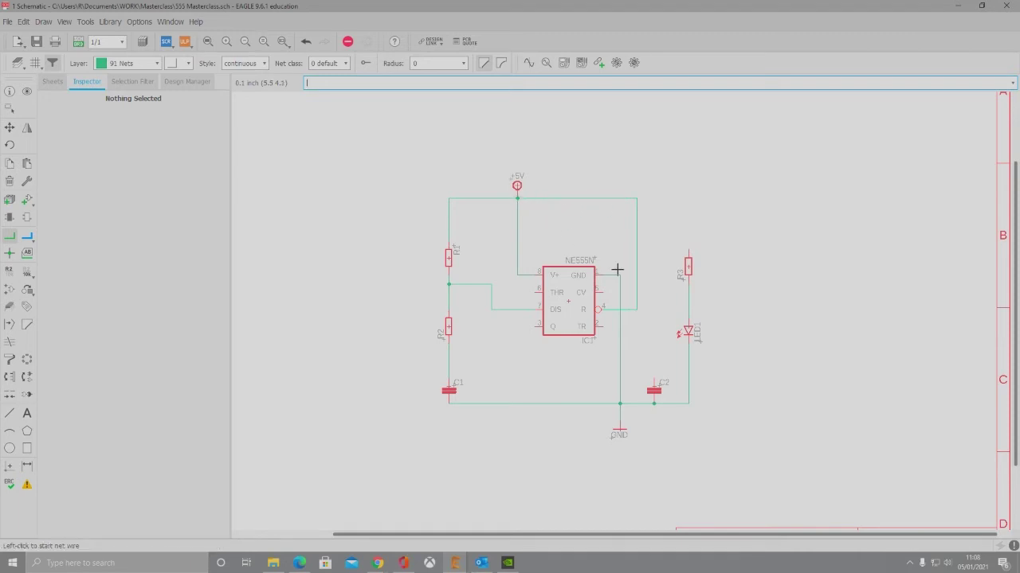
# Wire the NE555N's output pin 3 (Q) up around the chip and across to the upper end of R3.
pyautogui.click(539, 328)
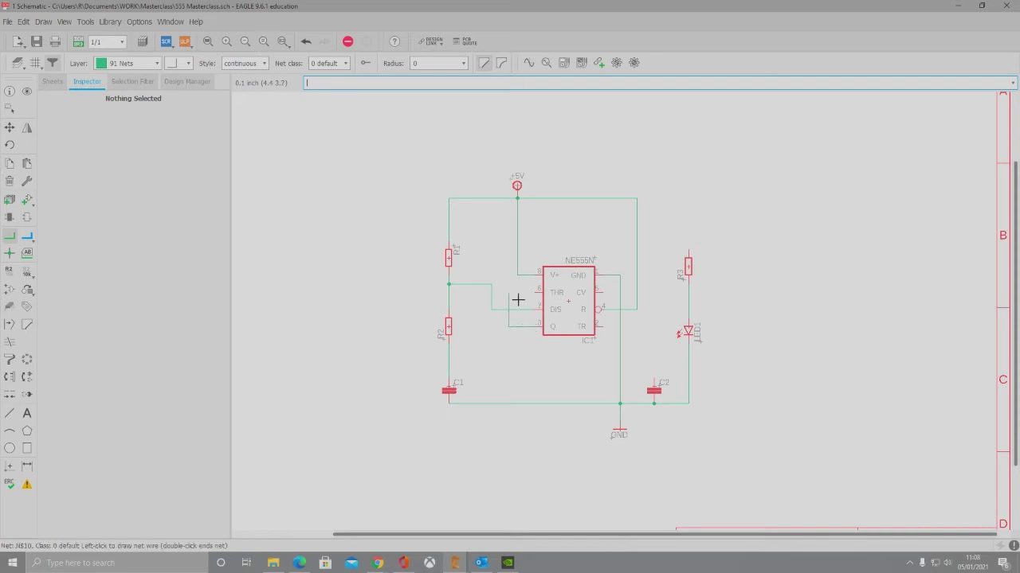
pyautogui.click(514, 250)
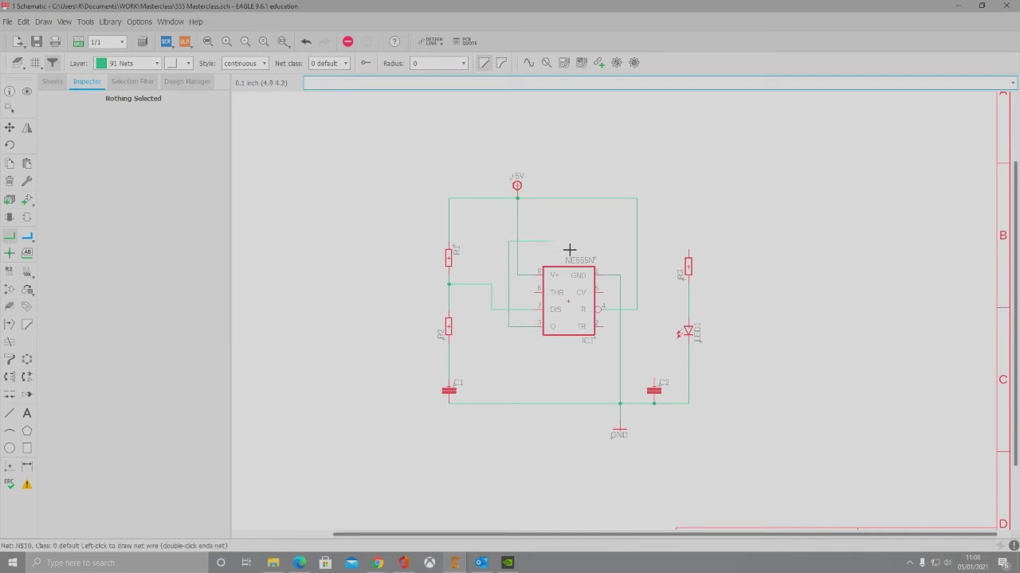
pyautogui.click(697, 256)
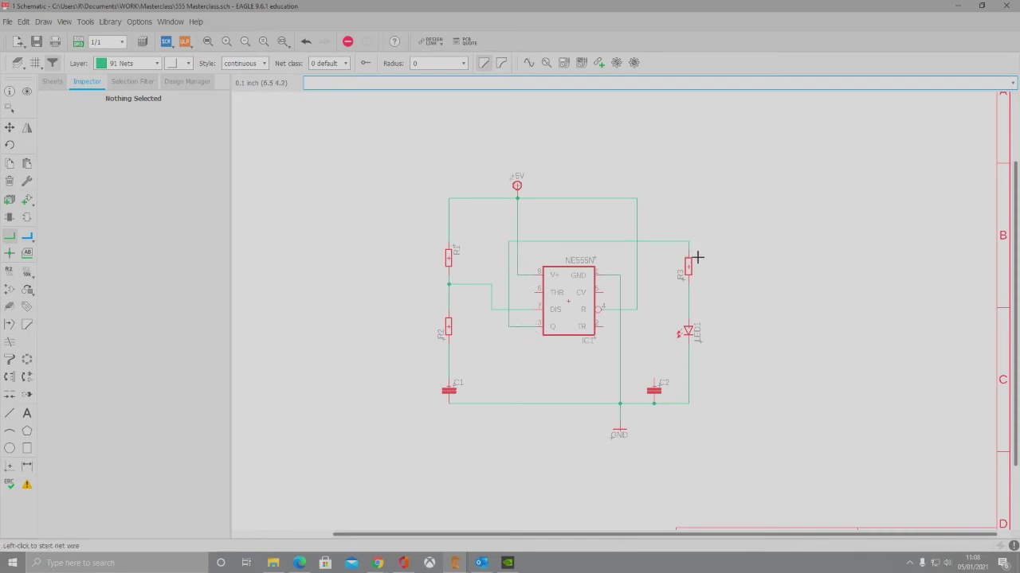
# Wire the NE555N's TR pin 2 to the net between R2 and C1, and connect THR pin 6 to that same net.
pyautogui.click(610, 335)
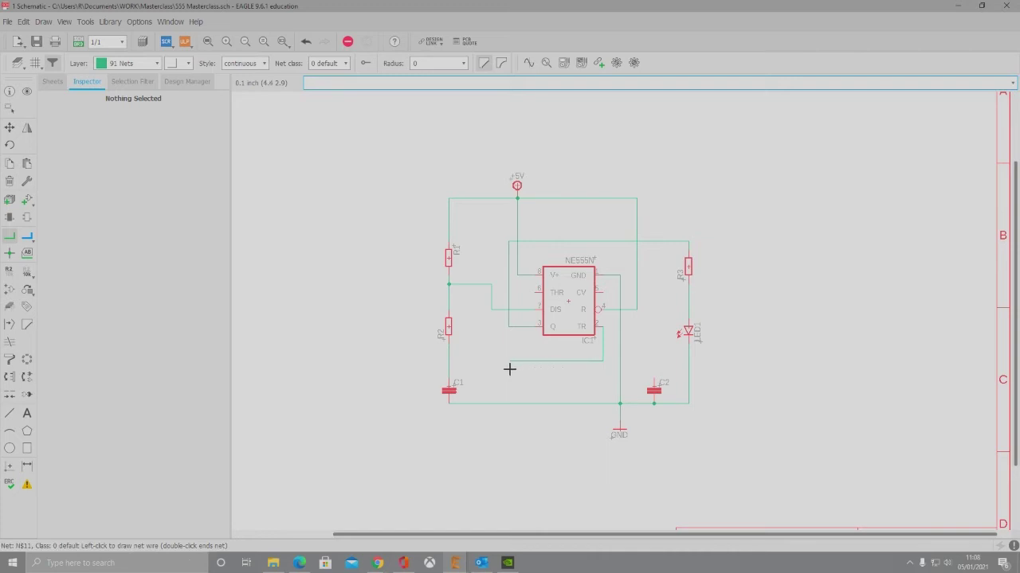
pyautogui.click(457, 370)
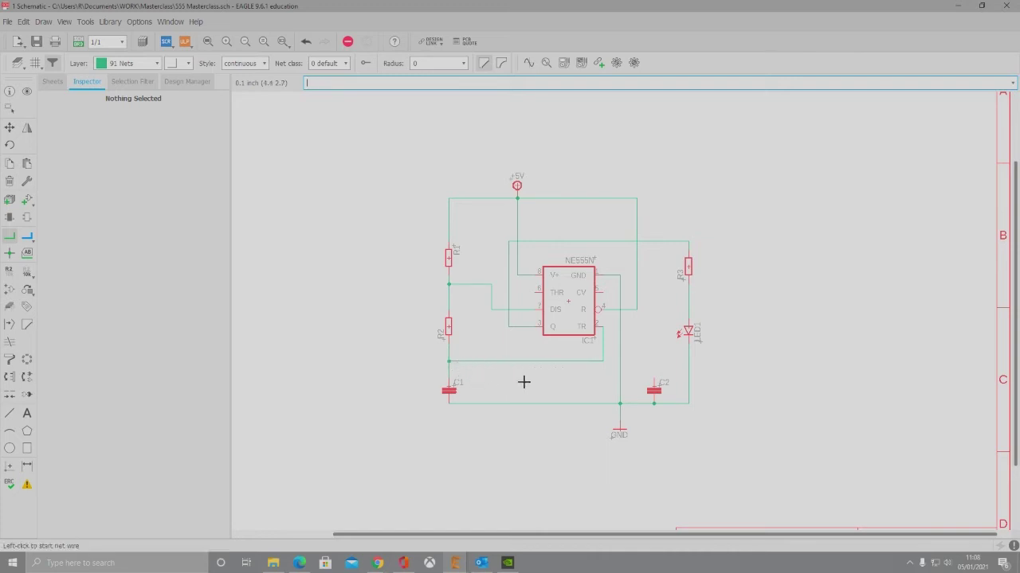
pyautogui.click(536, 301)
pyautogui.click(526, 370)
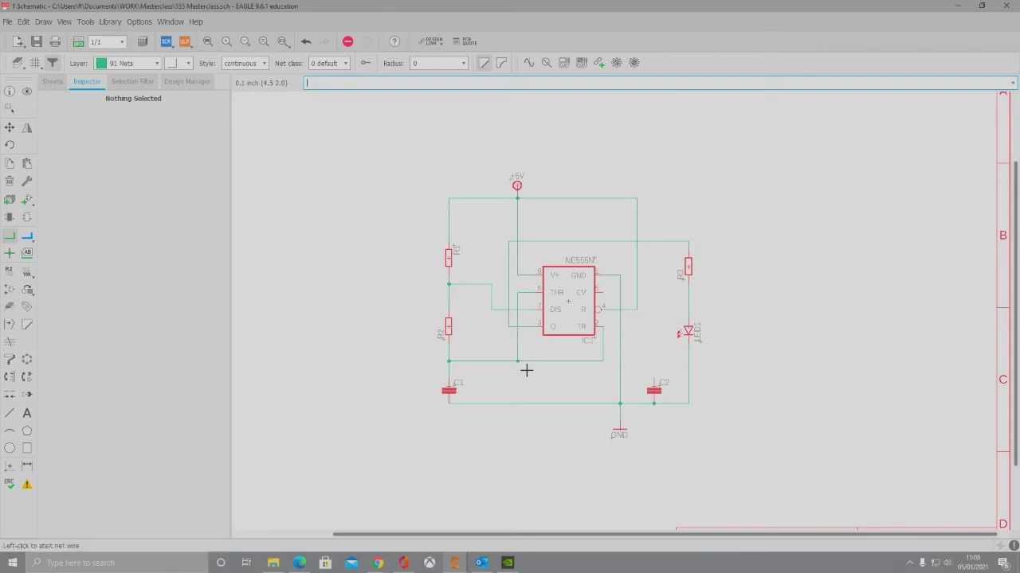
# Wire the upper end of C2 up and across to the NE555N's CV pin 5.
pyautogui.click(661, 387)
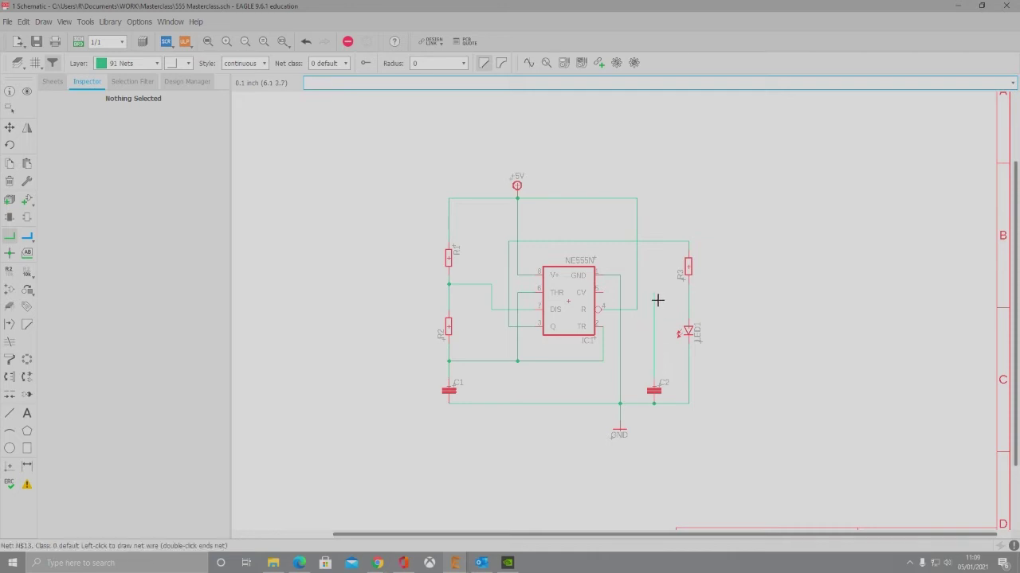
pyautogui.click(613, 301)
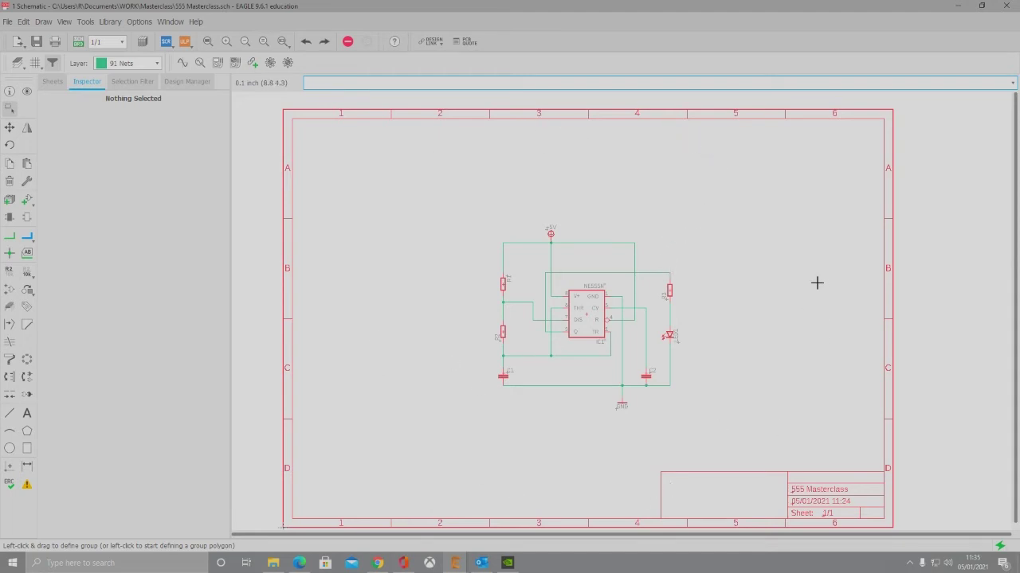
# Generate the board layout from the finished 555 schematic and switch to it.
pyautogui.scroll(3, 592, 352)
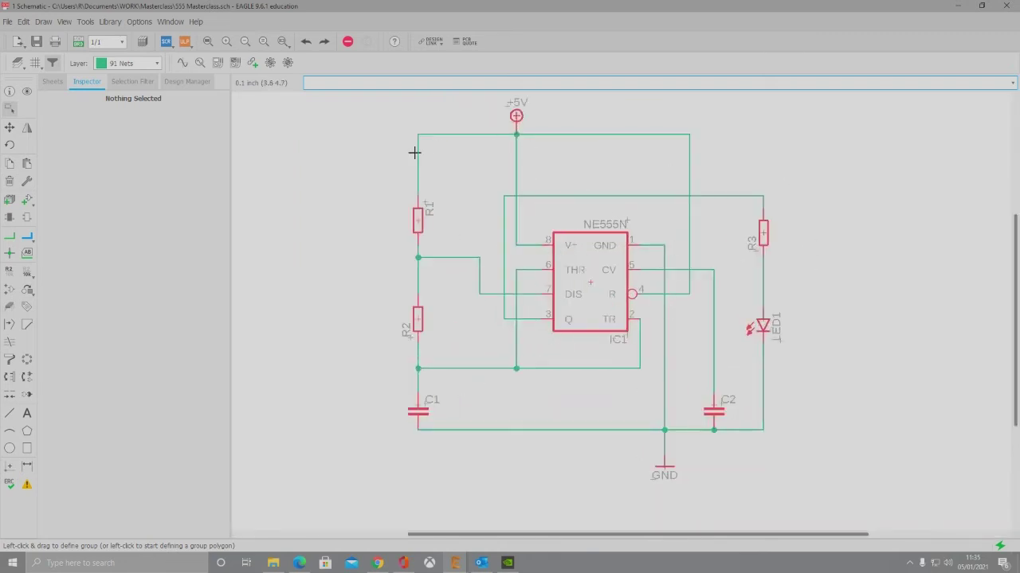
pyautogui.scroll(-2, 519, 292)
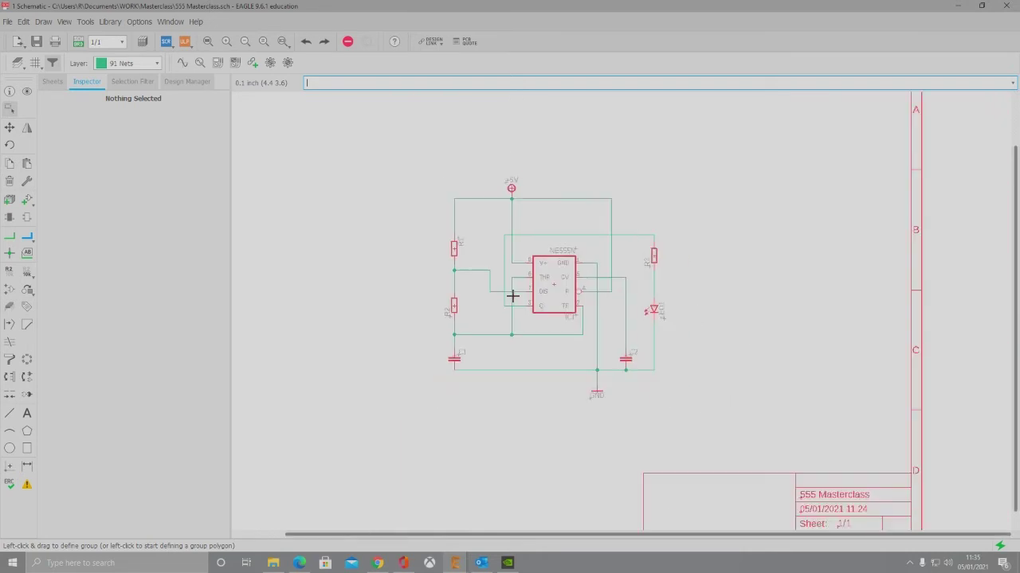
pyautogui.click(81, 44)
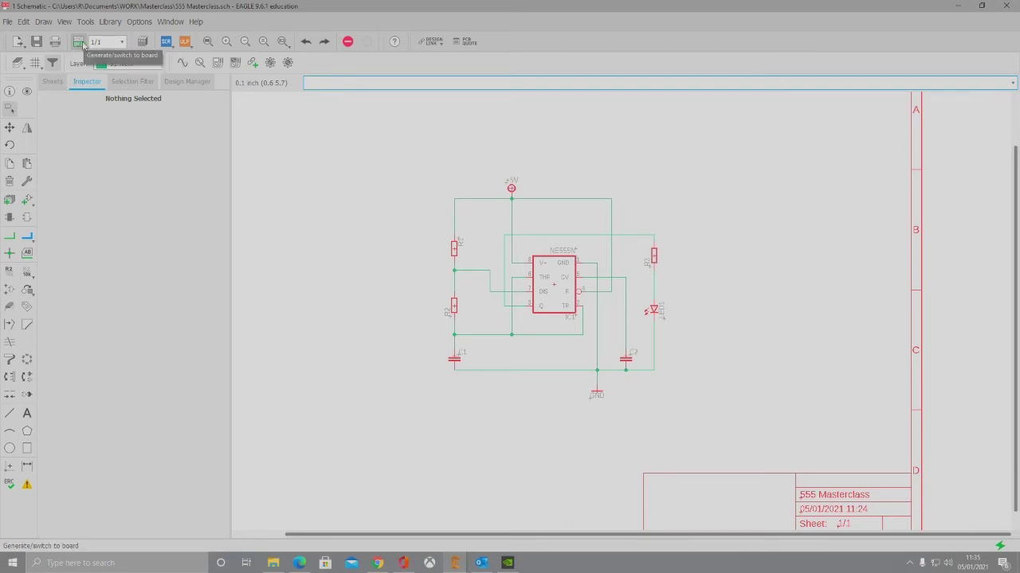
pyautogui.click(83, 44)
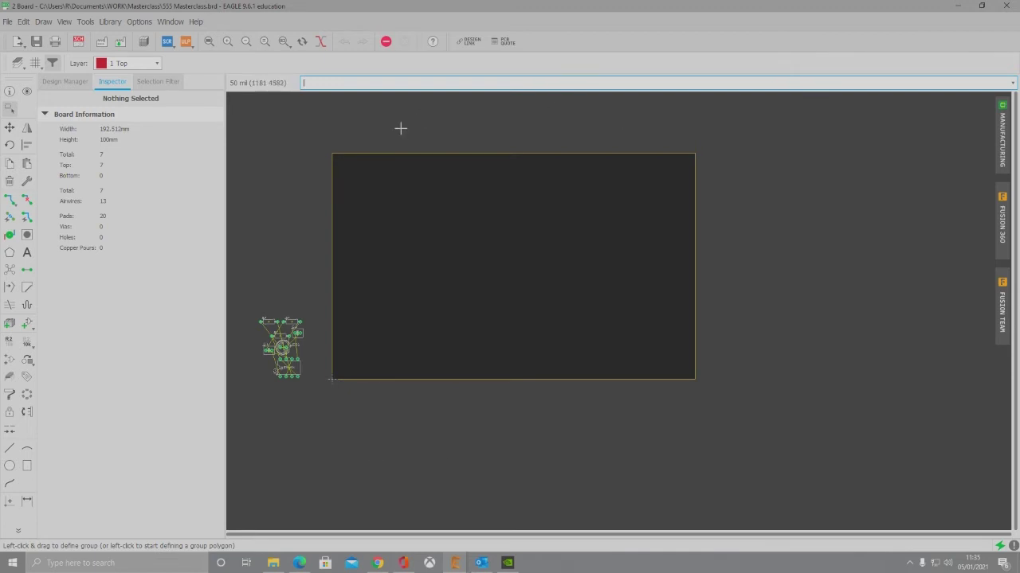
# Set the board's grid units to mm with a grid size of 0.01.
pyautogui.click(51, 62)
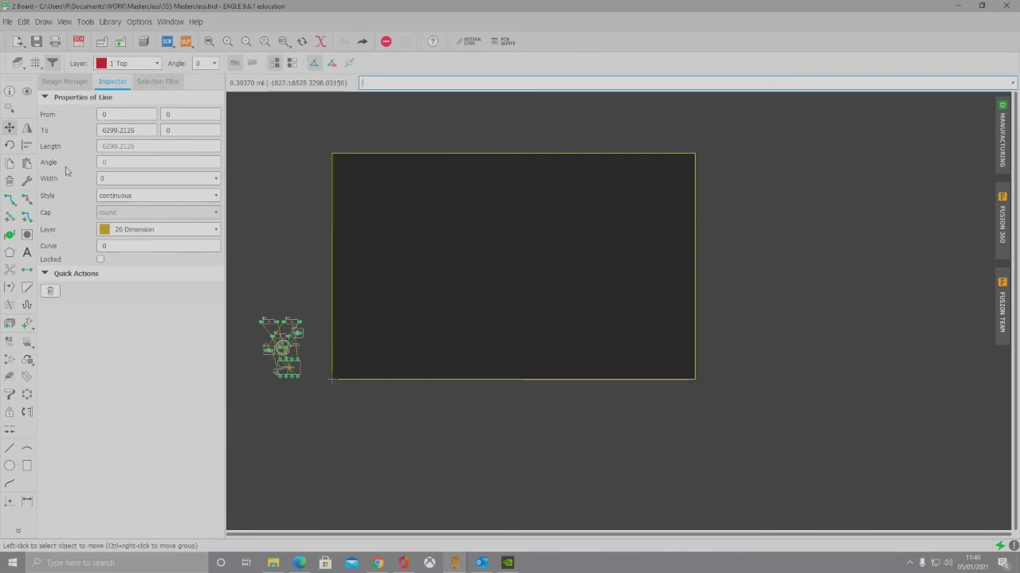
pyautogui.click(35, 63)
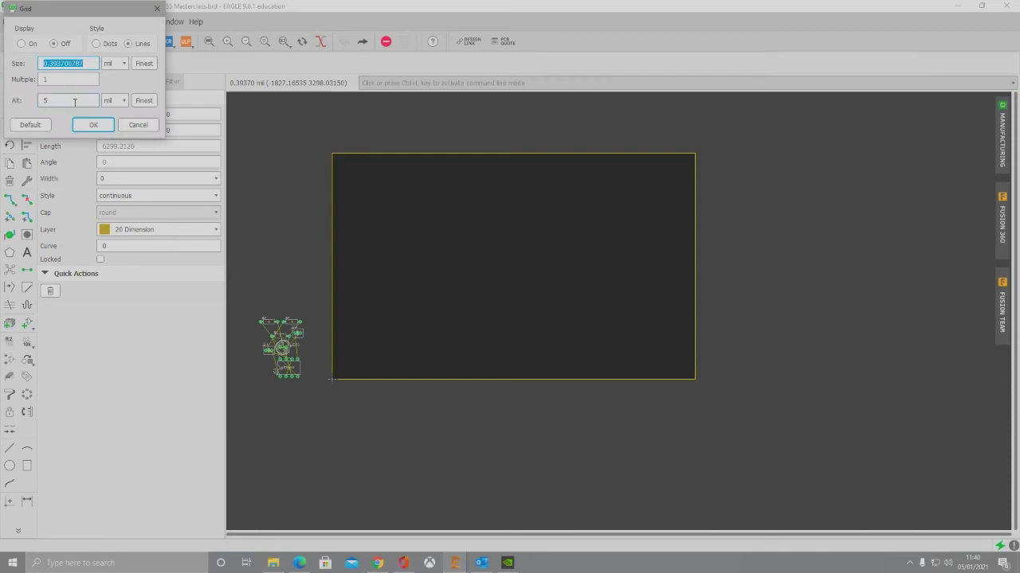
pyautogui.click(118, 64)
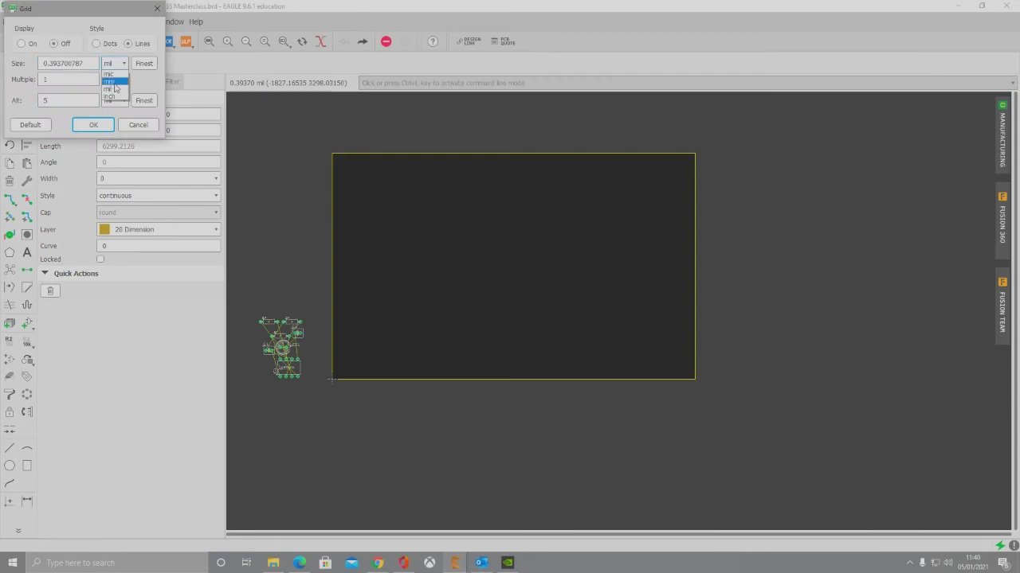
pyautogui.click(115, 81)
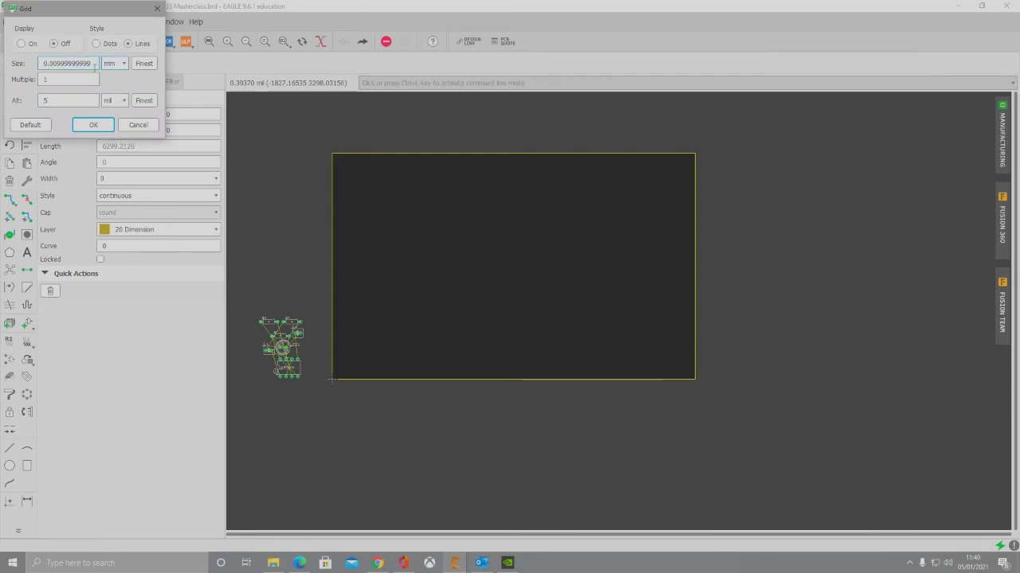
pyautogui.moveTo(96, 64); pyautogui.dragTo(44, 64)
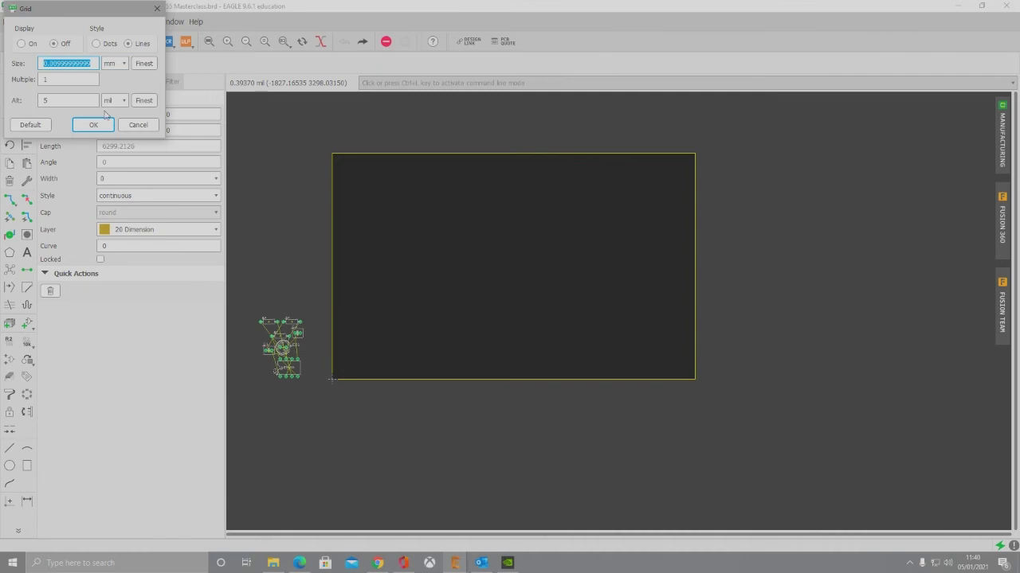
pyautogui.press('BackSpace')
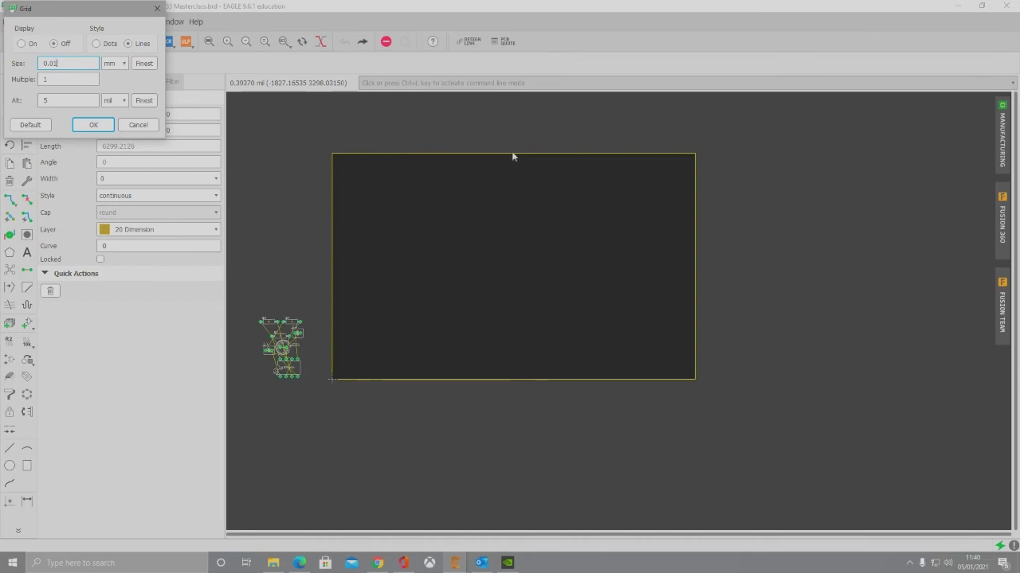
pyautogui.click(94, 126)
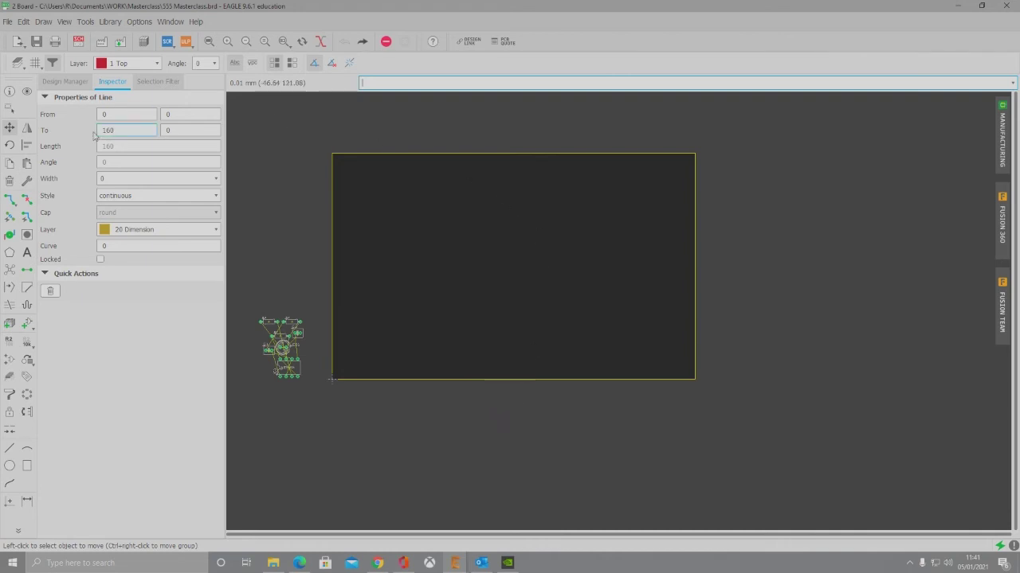
# Reduce the board outline's height to 60 mm by setting both Y coordinates of its upper edge line to 60.
pyautogui.click(8, 112)
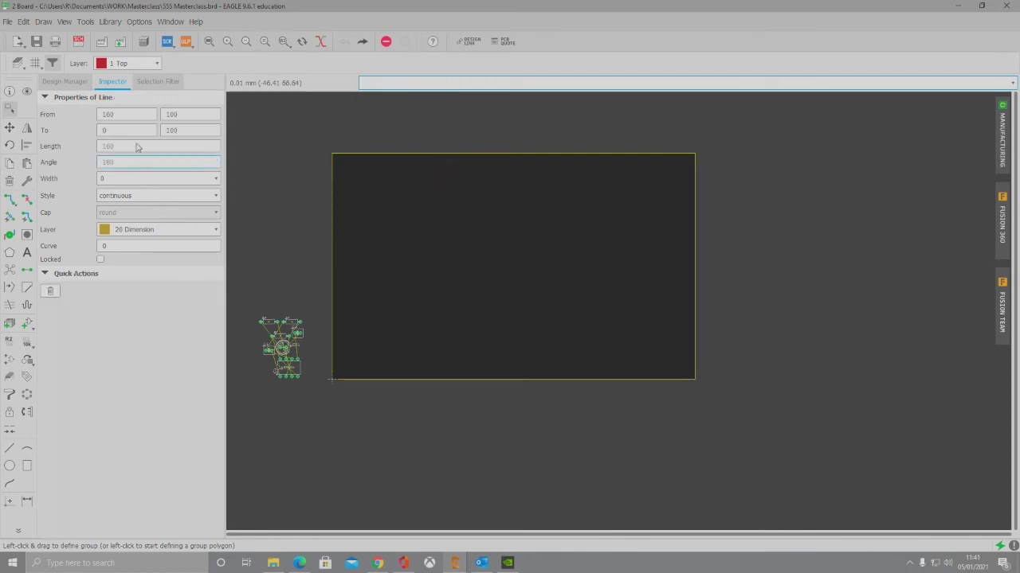
pyautogui.click(209, 132)
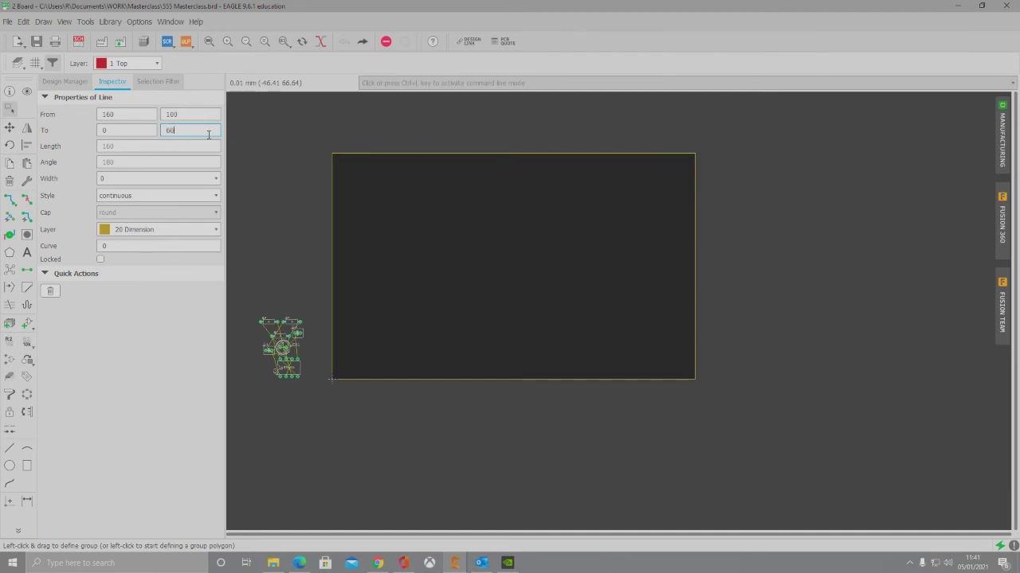
pyautogui.write('60')
pyautogui.press('Return')
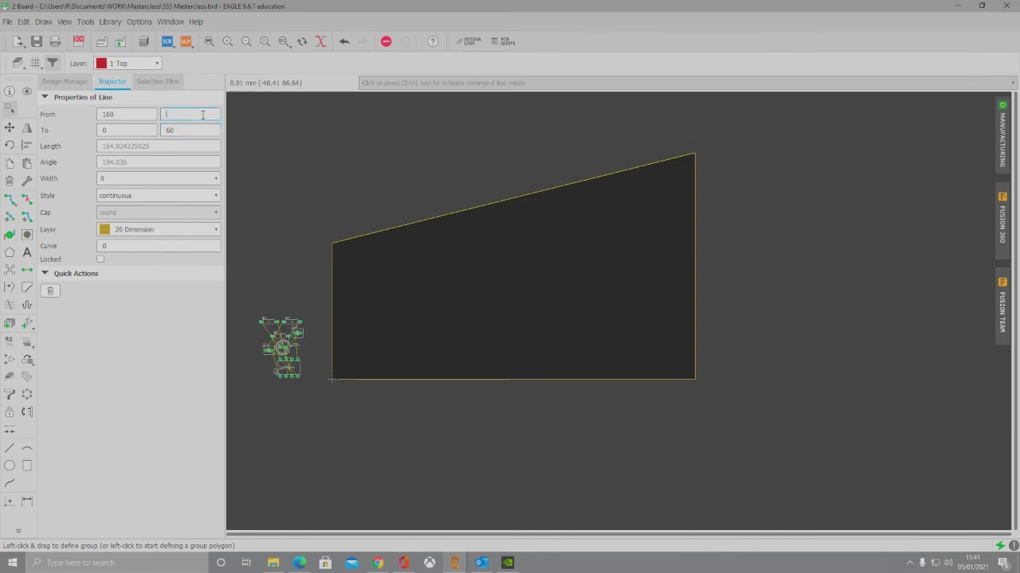
pyautogui.press('Return')
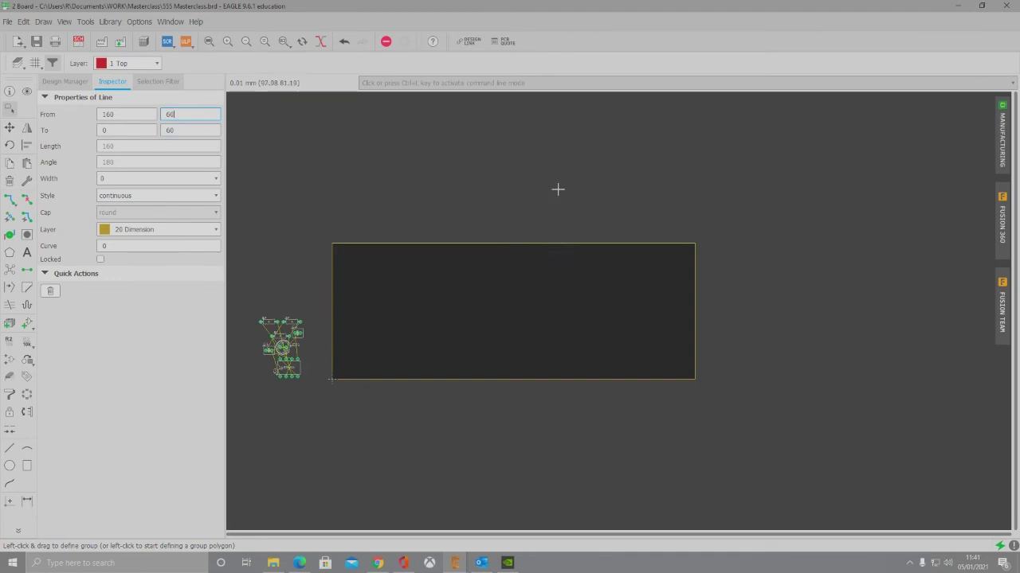
# Reduce the board outline's width to 60 mm by setting the right-end X coordinates of its lower and upper edge lines to 60.
pyautogui.click(651, 387)
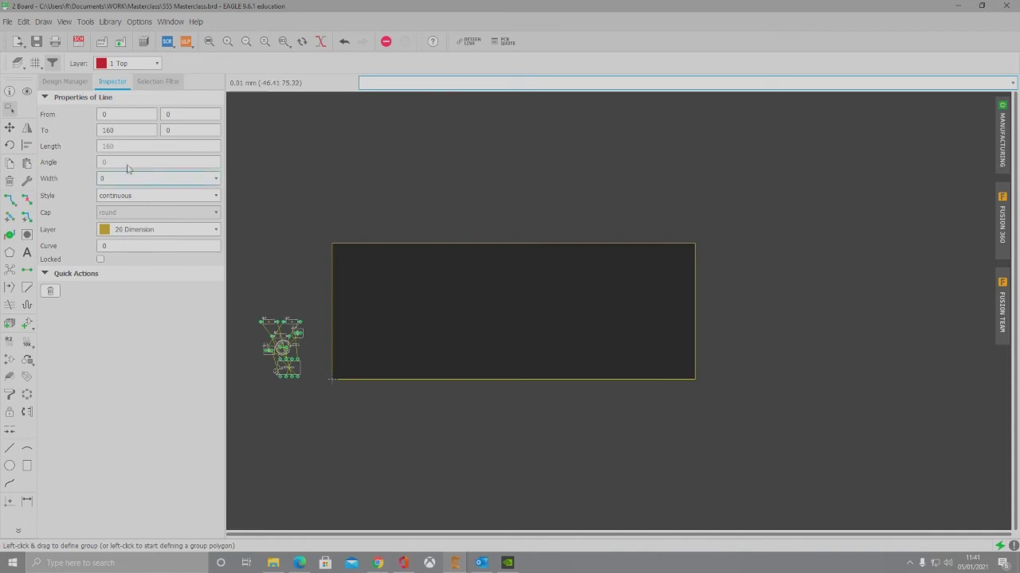
pyautogui.click(131, 134)
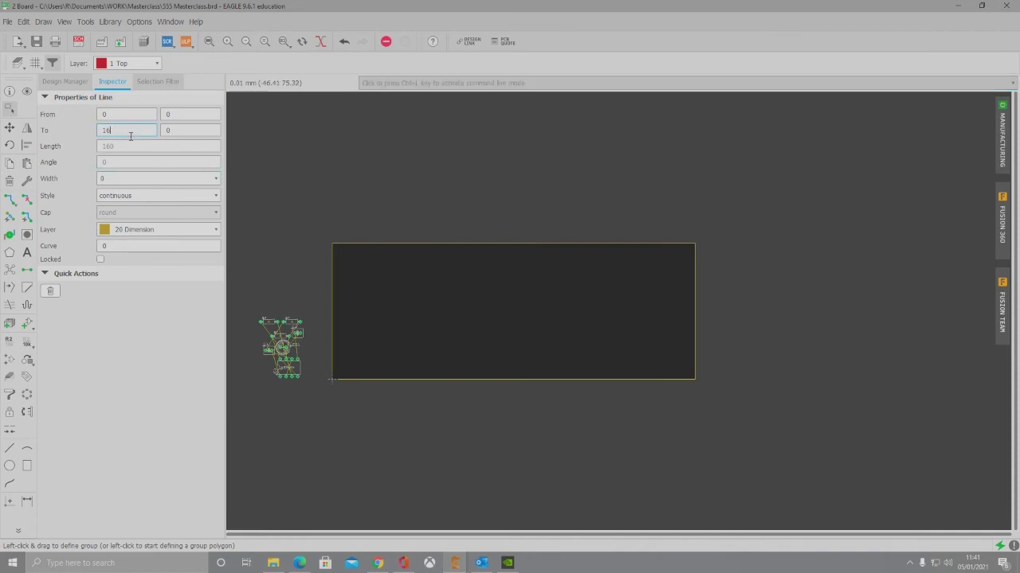
pyautogui.press('Return')
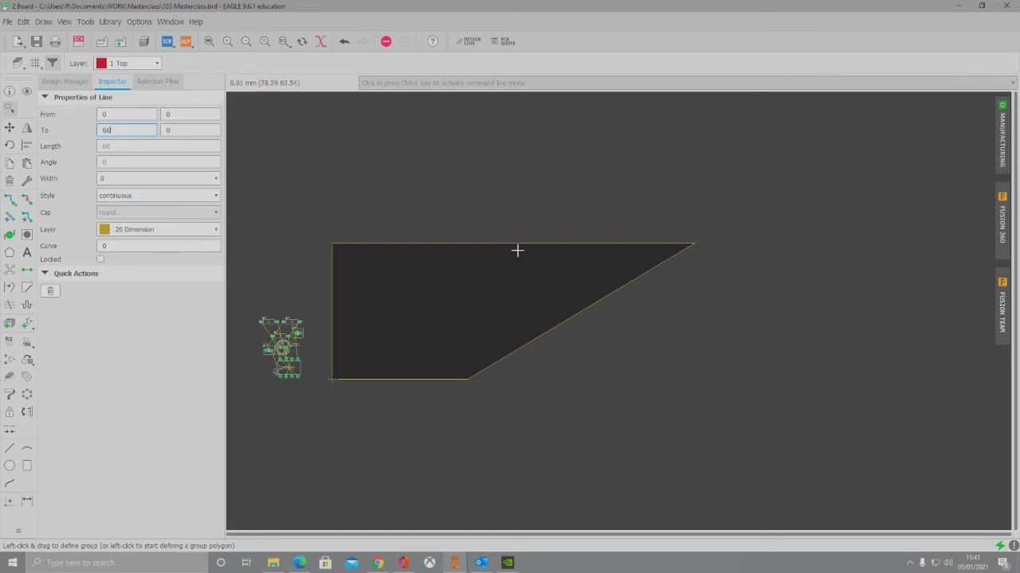
pyautogui.click(517, 251)
pyautogui.click(135, 116)
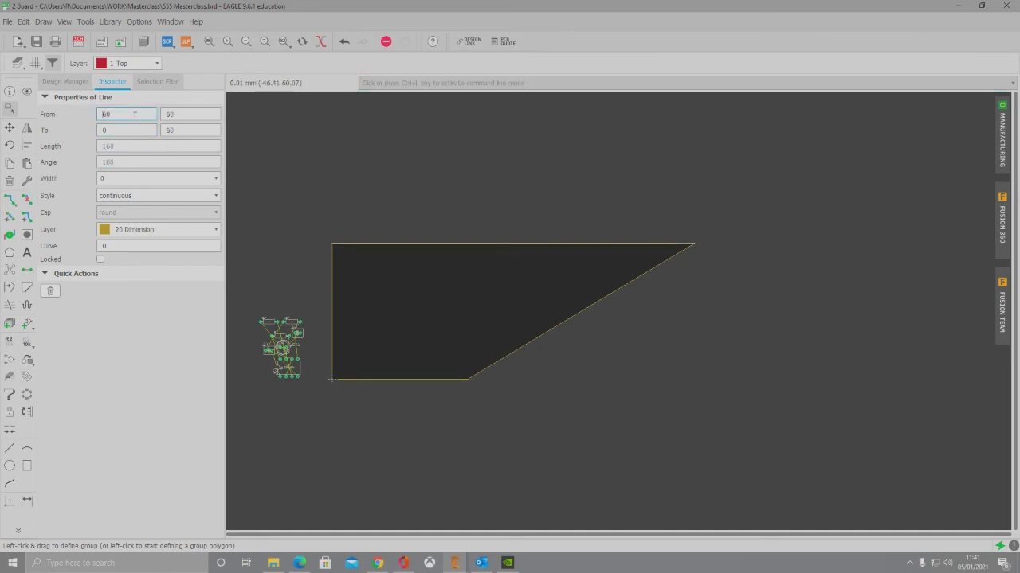
pyautogui.press('Return')
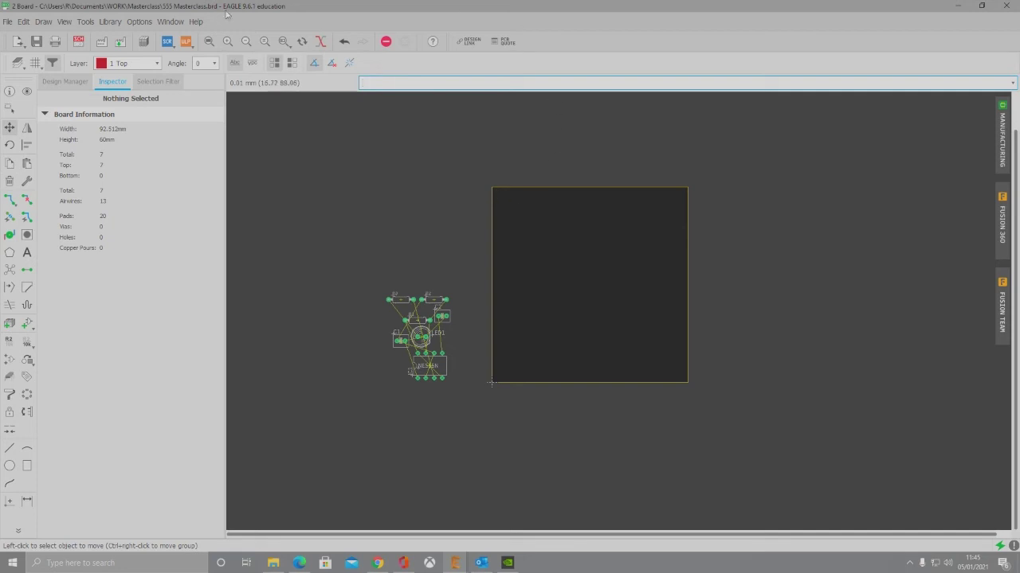
# Switch from the board layout back to the schematic.
pyautogui.click(167, 41)
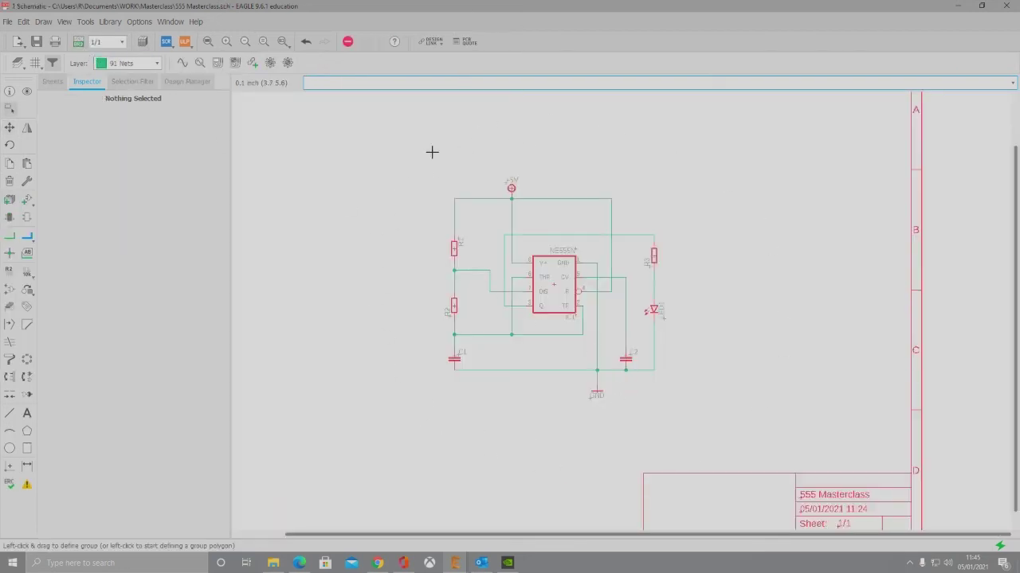
# Switch to the board layout and move the NE555N chip to the middle of the board, rotated upright with its notch at the top.
pyautogui.click(78, 42)
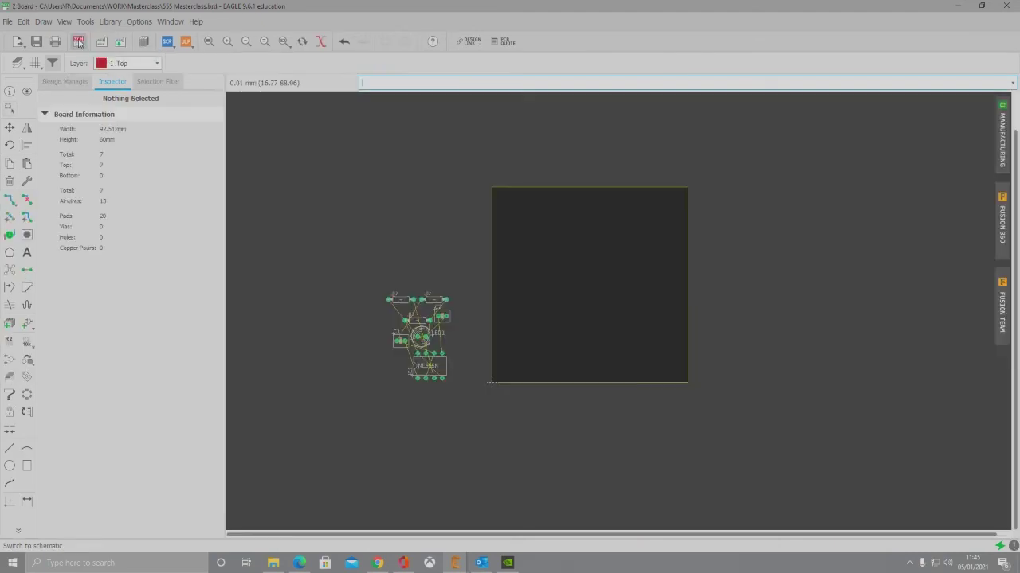
pyautogui.click(10, 128)
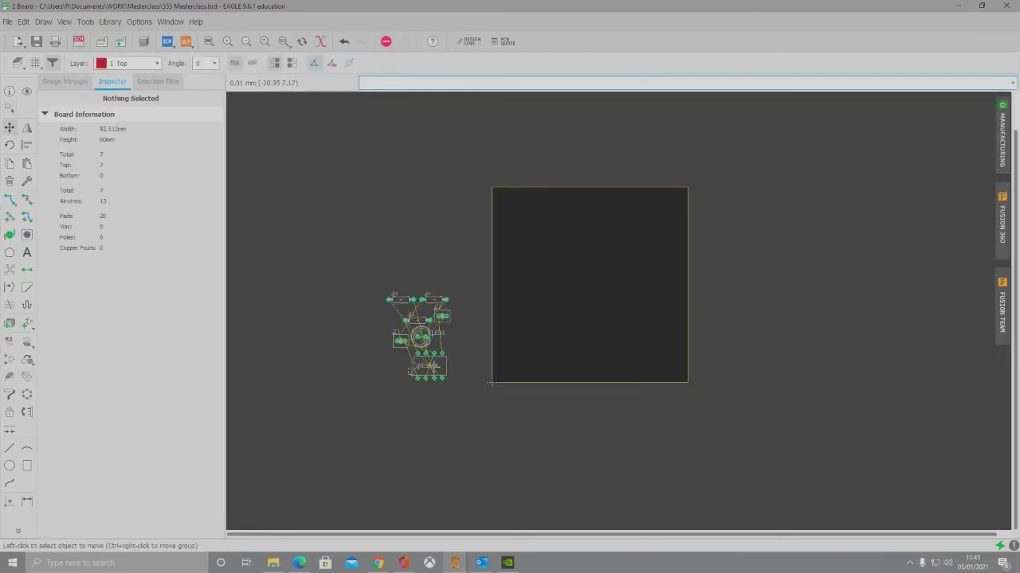
pyautogui.click(9, 129)
pyautogui.scroll(2, 452, 365)
pyautogui.scroll(5, 470, 377)
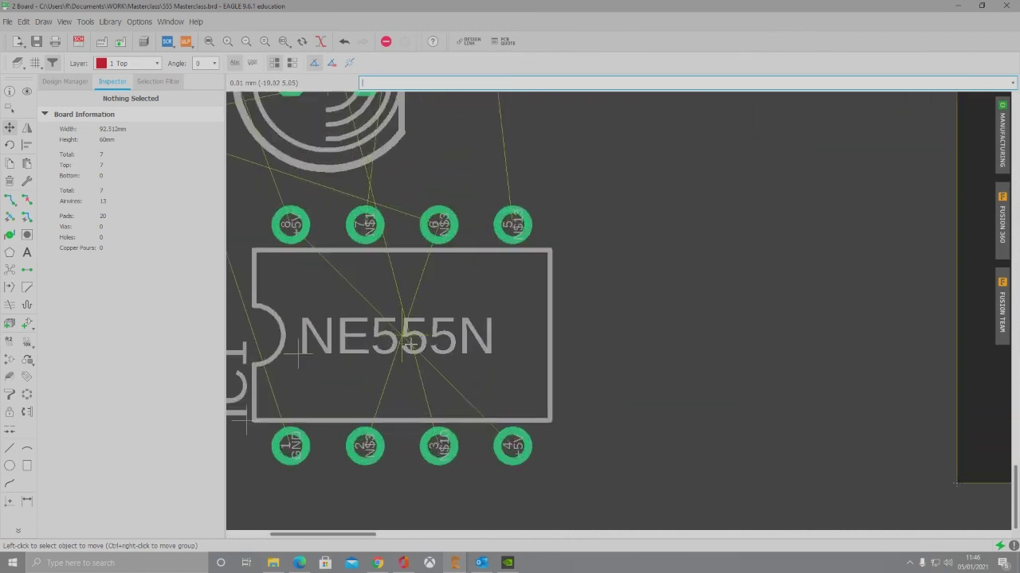
pyautogui.scroll(-6, 409, 342)
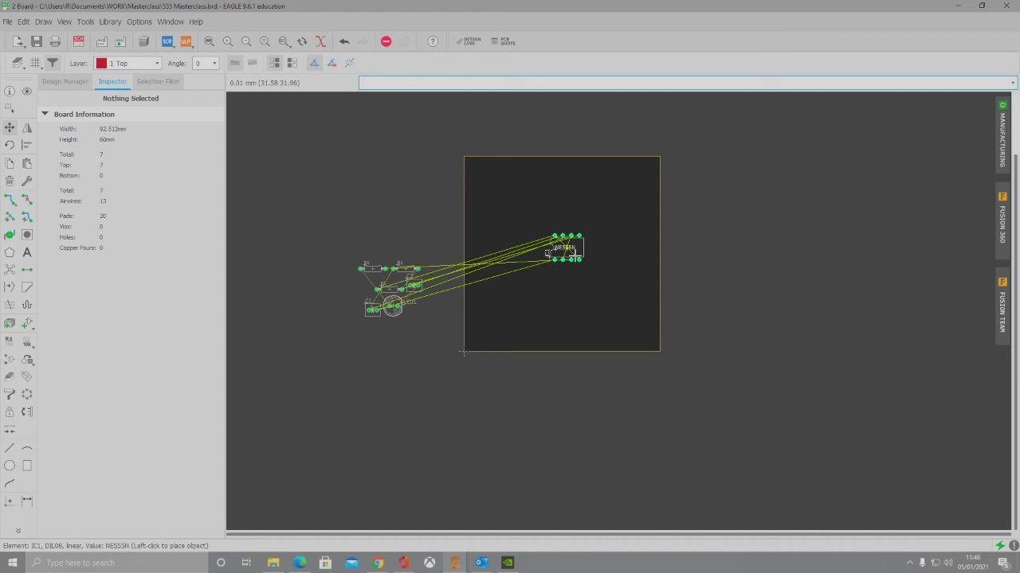
pyautogui.rightClick(569, 252)
pyautogui.rightClick(568, 252)
pyautogui.rightClick(568, 255)
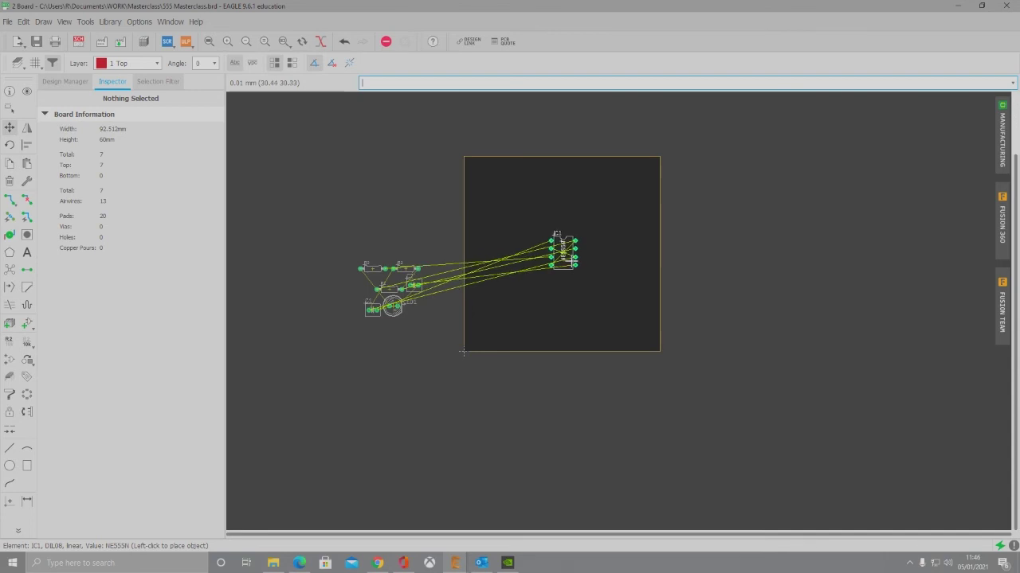
pyautogui.click(564, 253)
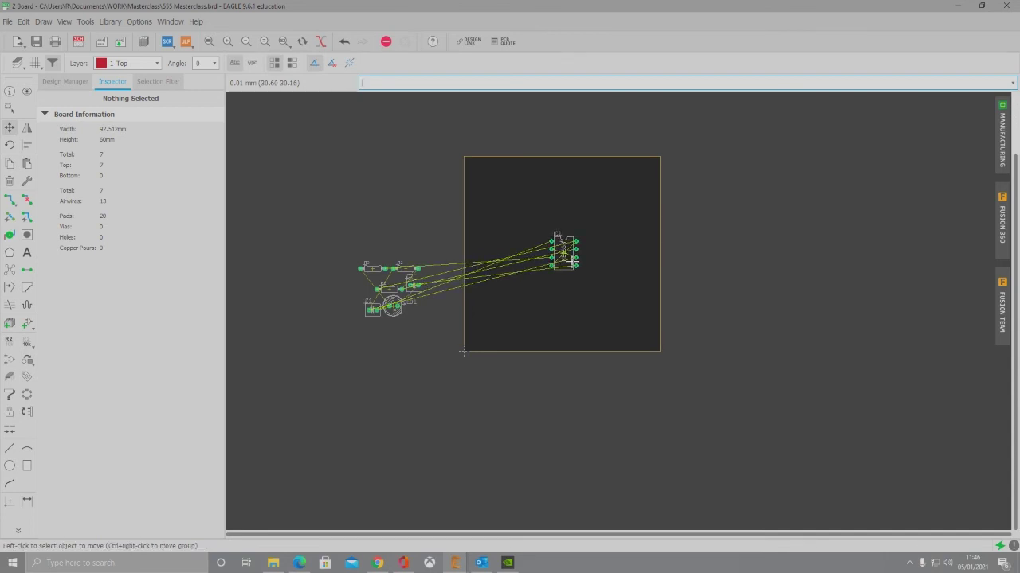
# Check the component connections in the schematic, and return to the board layout.
pyautogui.scroll(5, 489, 322)
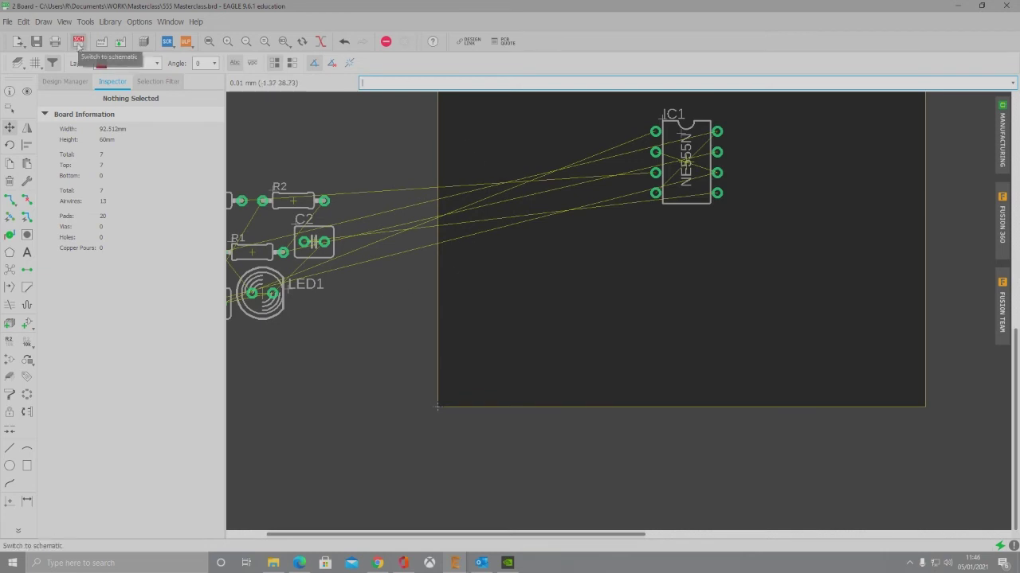
pyautogui.click(78, 40)
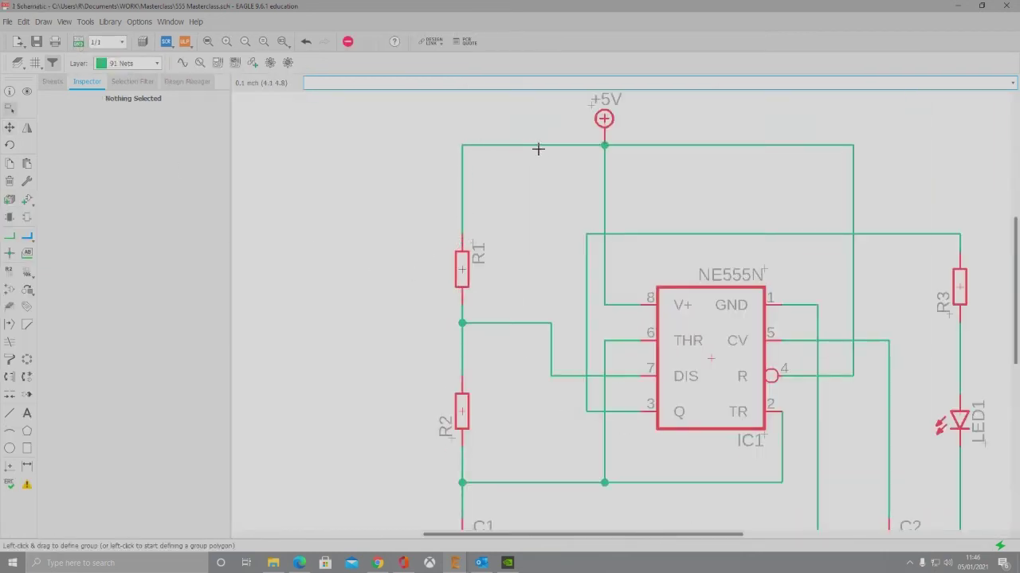
pyautogui.scroll(-2, 546, 256)
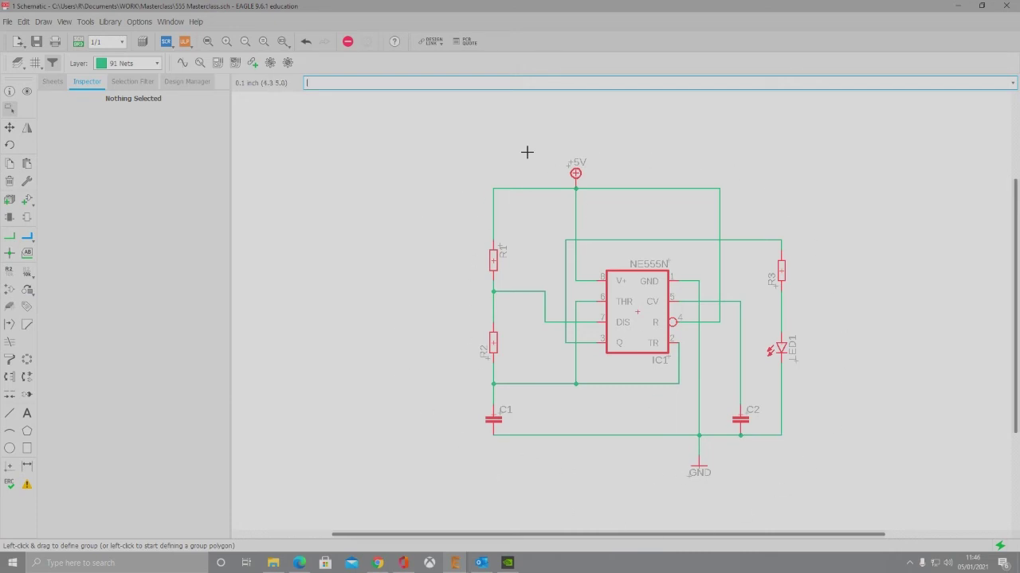
pyautogui.click(78, 41)
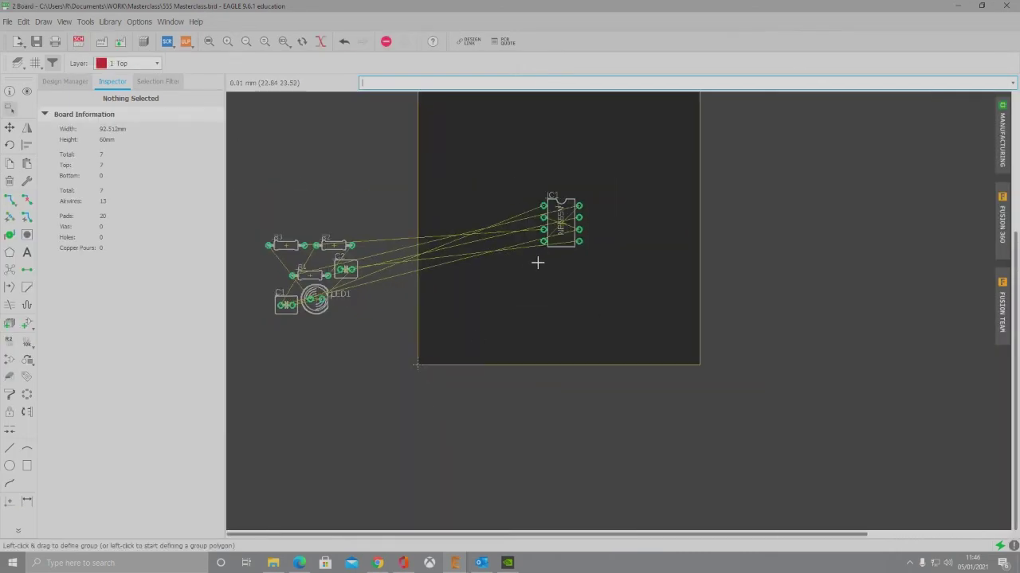
pyautogui.scroll(3, 563, 223)
pyautogui.scroll(-2, 609, 271)
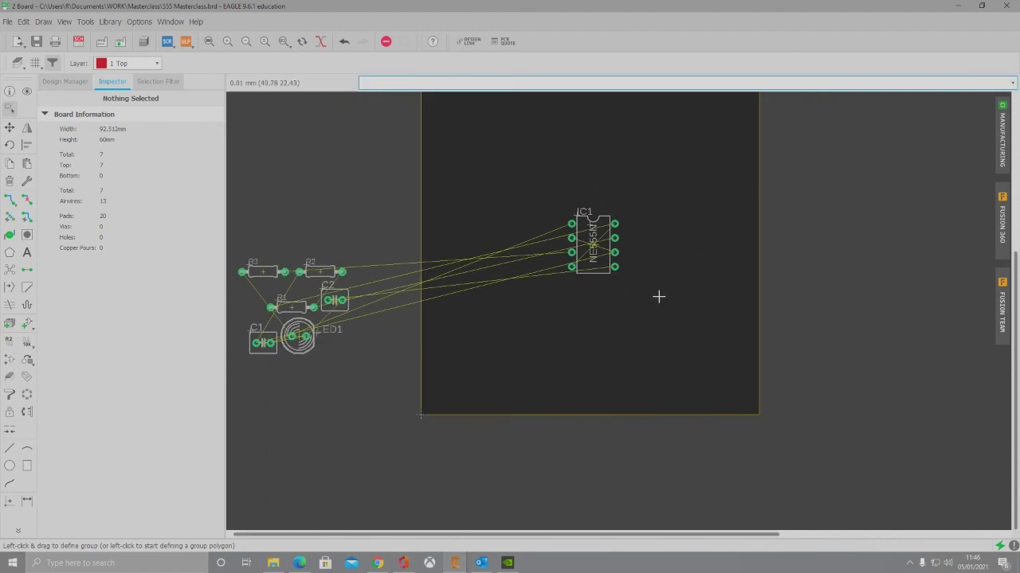
pyautogui.scroll(-1, 658, 296)
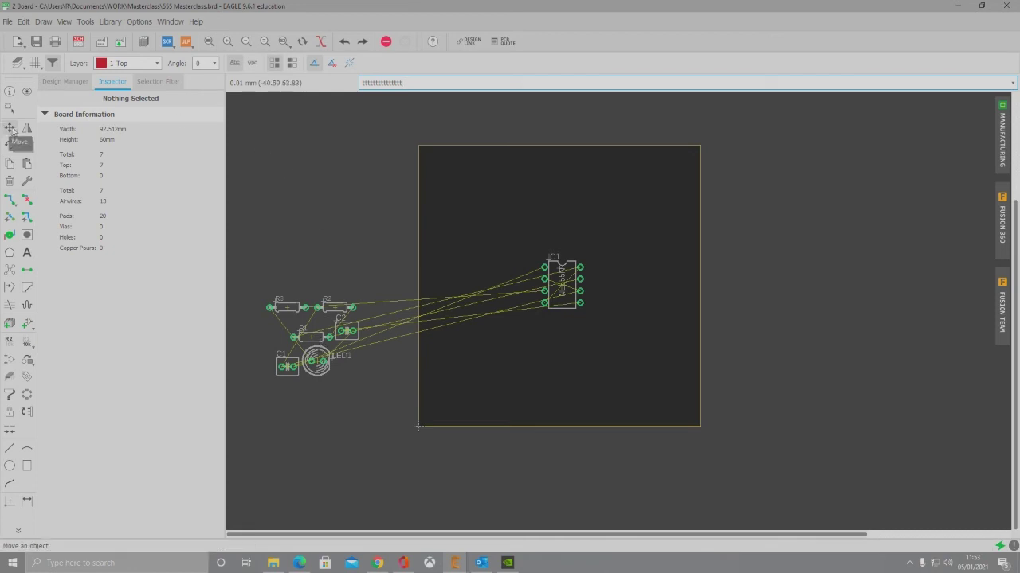
# Move resistor R1 onto the board to the right of IC1, rotated vertically with its label on the right.
pyautogui.scroll(1, 312, 316)
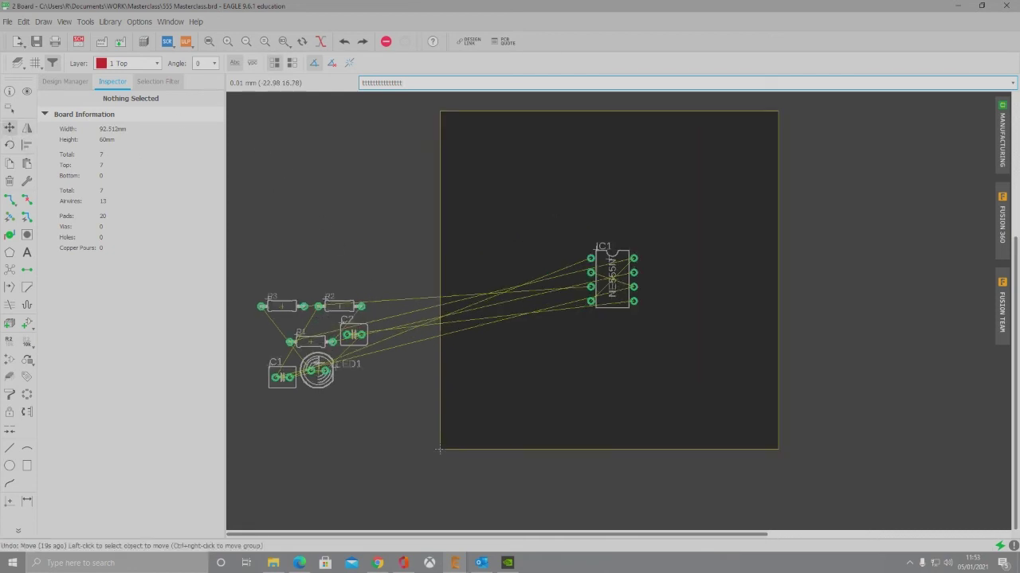
pyautogui.click(320, 349)
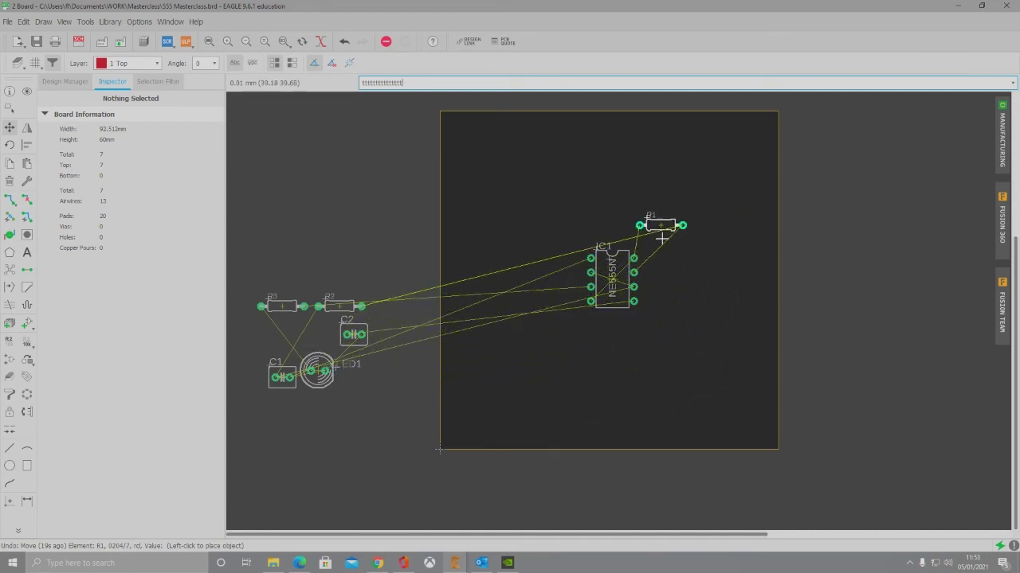
pyautogui.rightClick(699, 274)
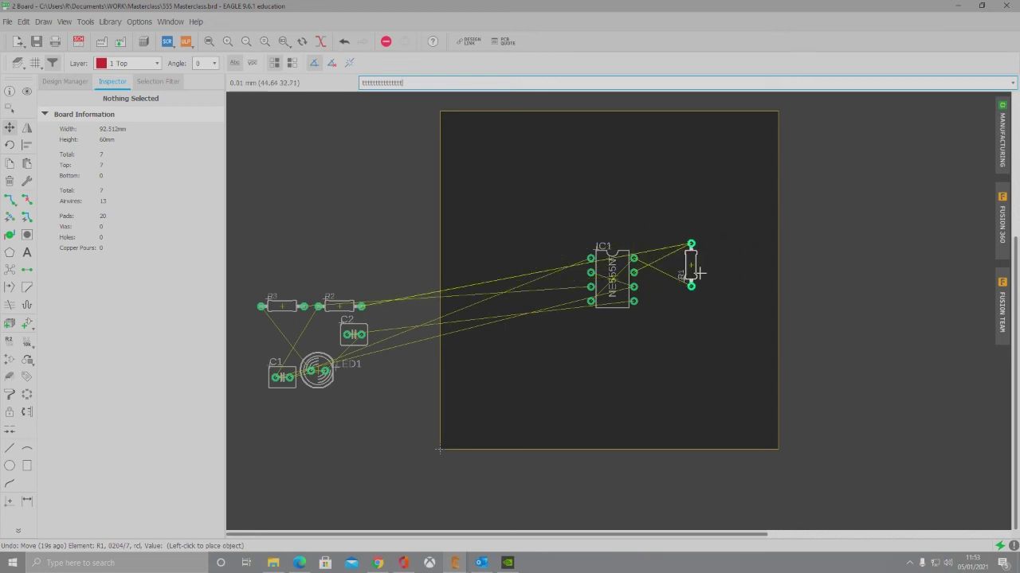
pyautogui.rightClick(697, 275)
pyautogui.rightClick(695, 277)
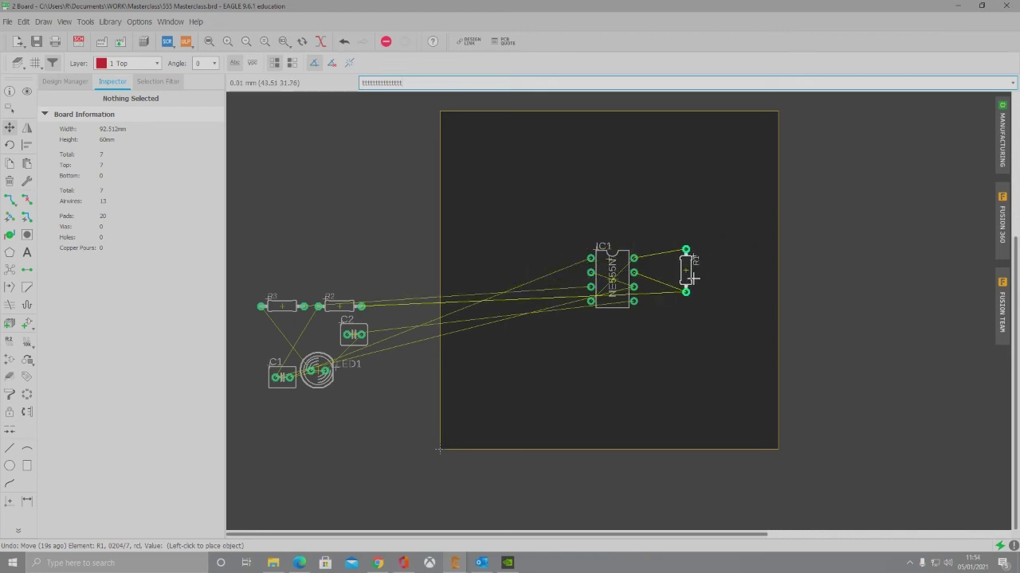
pyautogui.click(709, 276)
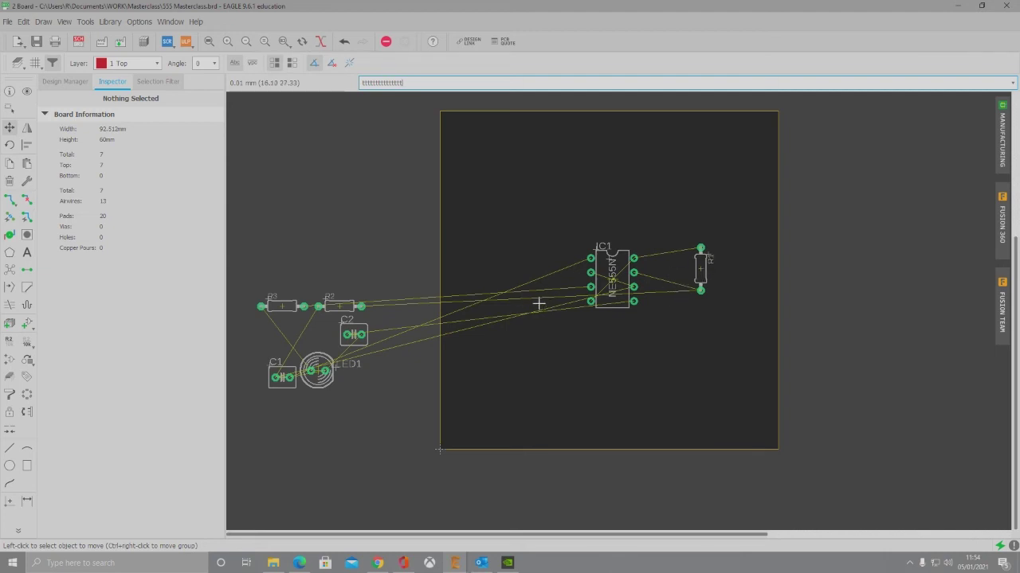
# Recalculate the airwires with Ratsnest and place resistor R2 horizontally below IC1, aligned with the chip's two pin columns.
pyautogui.click(12, 271)
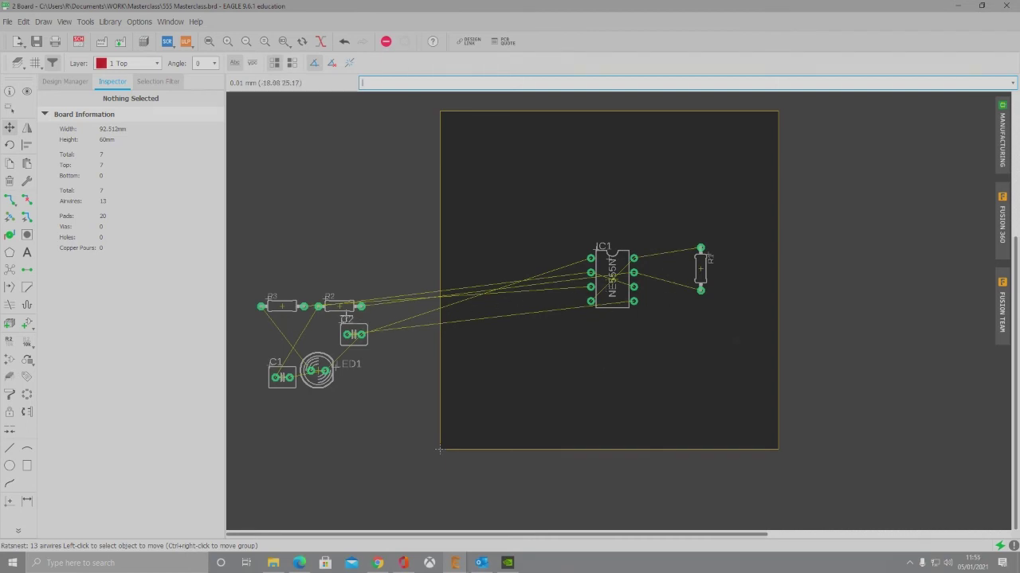
pyautogui.click(345, 310)
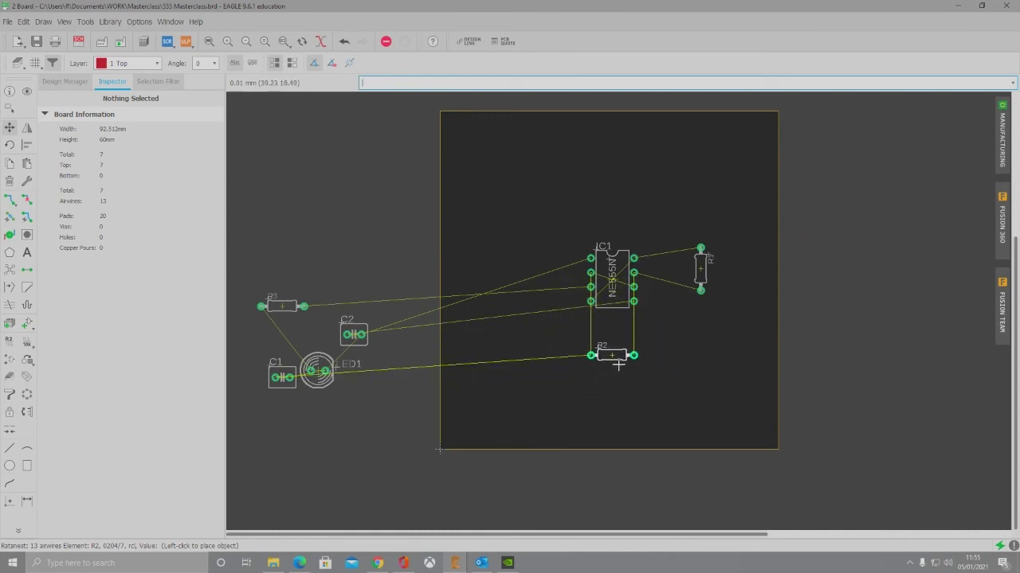
pyautogui.click(618, 365)
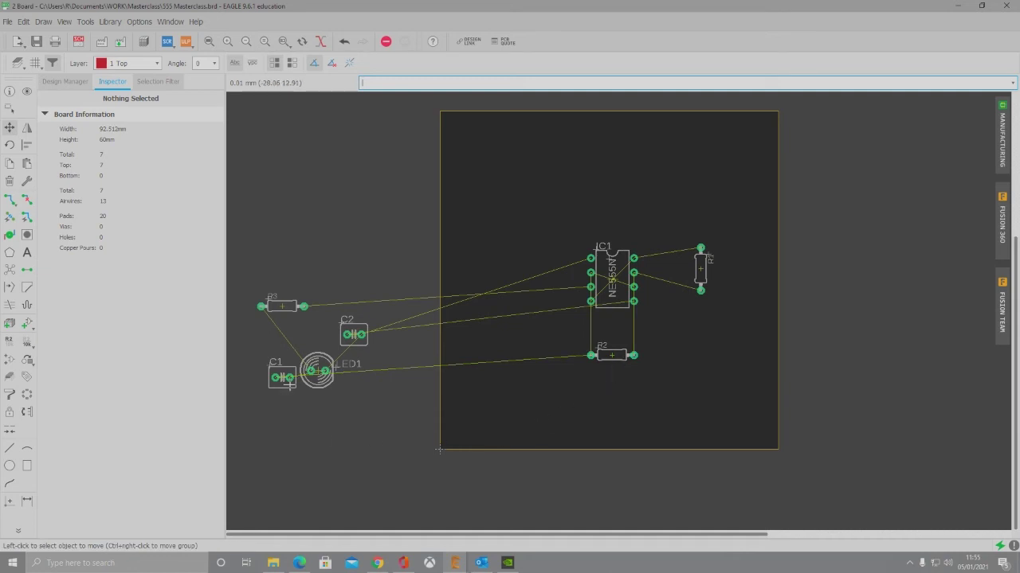
# Place capacitor C1 to the left of R2 and level with it, rotated 180 degrees.
pyautogui.click(284, 377)
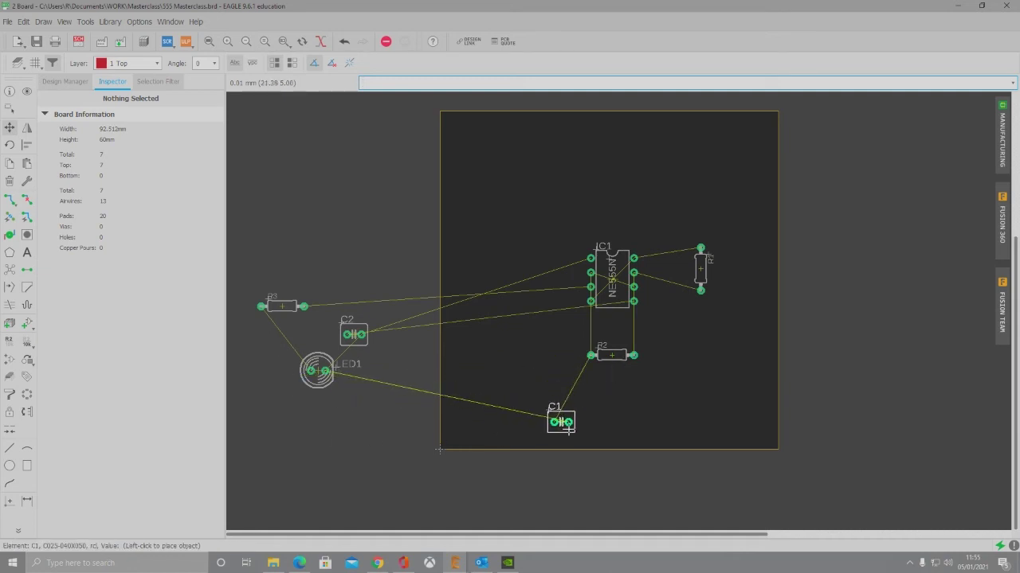
pyautogui.rightClick(555, 394)
pyautogui.rightClick(554, 386)
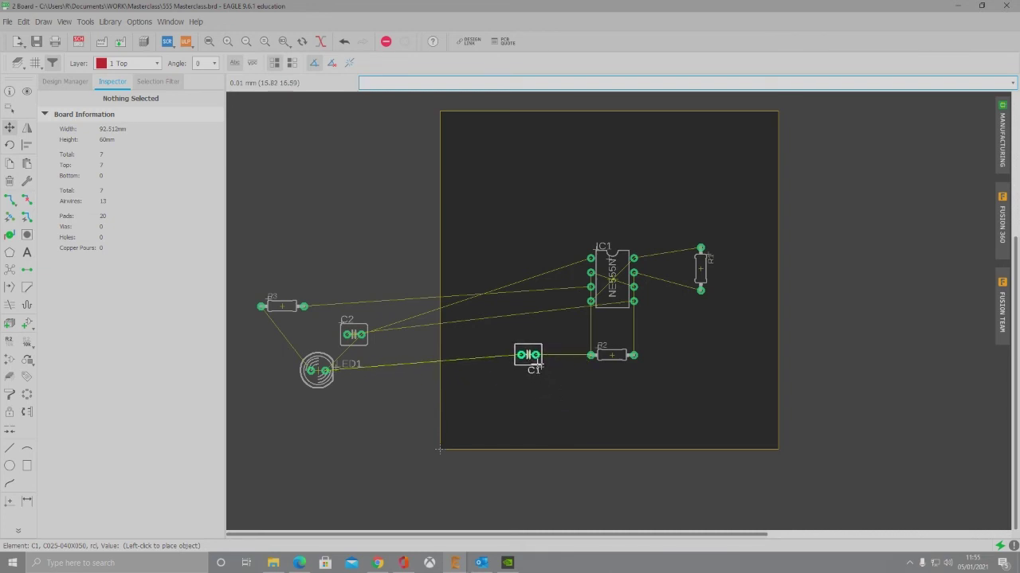
pyautogui.click(538, 366)
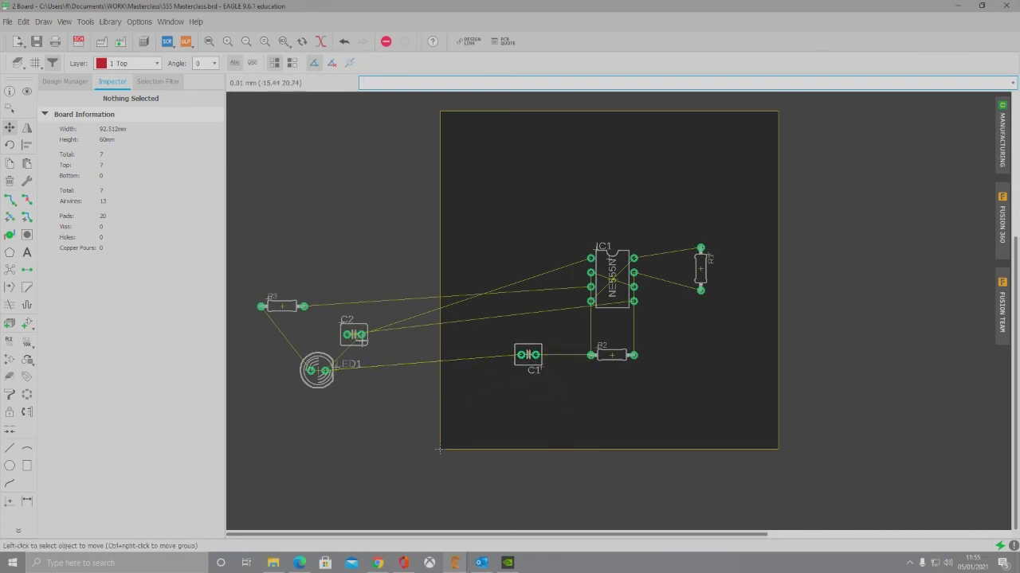
# Place capacitor C2 on the board above C1 and left of IC1, rotated vertically.
pyautogui.click(359, 336)
pyautogui.rightClick(519, 231)
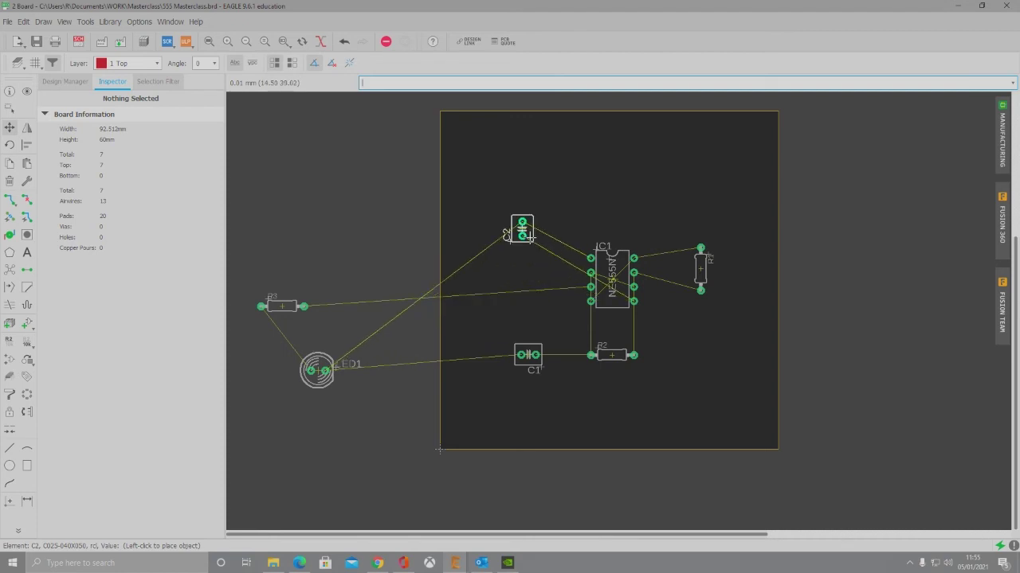
pyautogui.rightClick(531, 237)
pyautogui.rightClick(528, 234)
pyautogui.rightClick(525, 233)
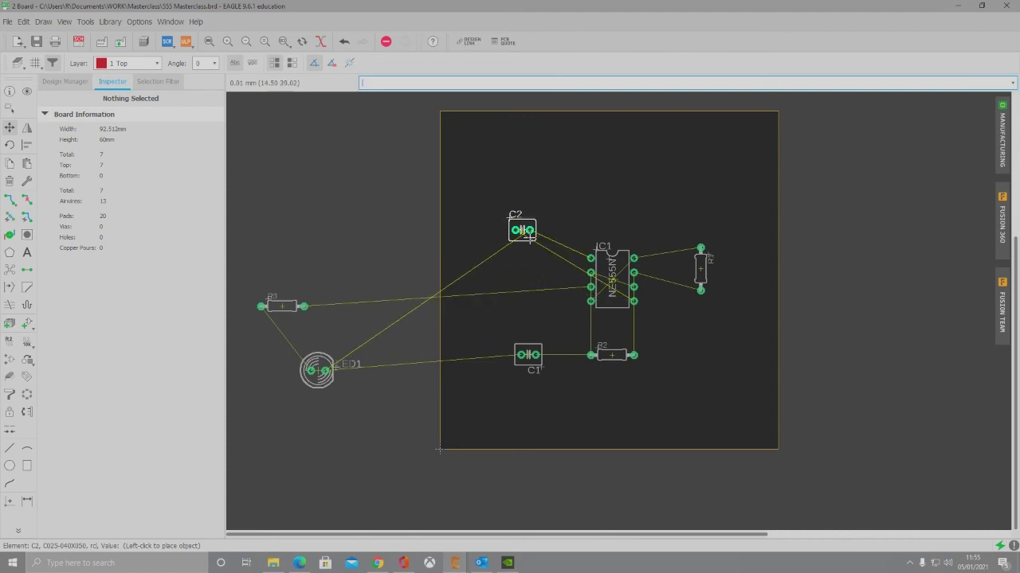
pyautogui.rightClick(527, 235)
pyautogui.rightClick(526, 273)
pyautogui.rightClick(536, 271)
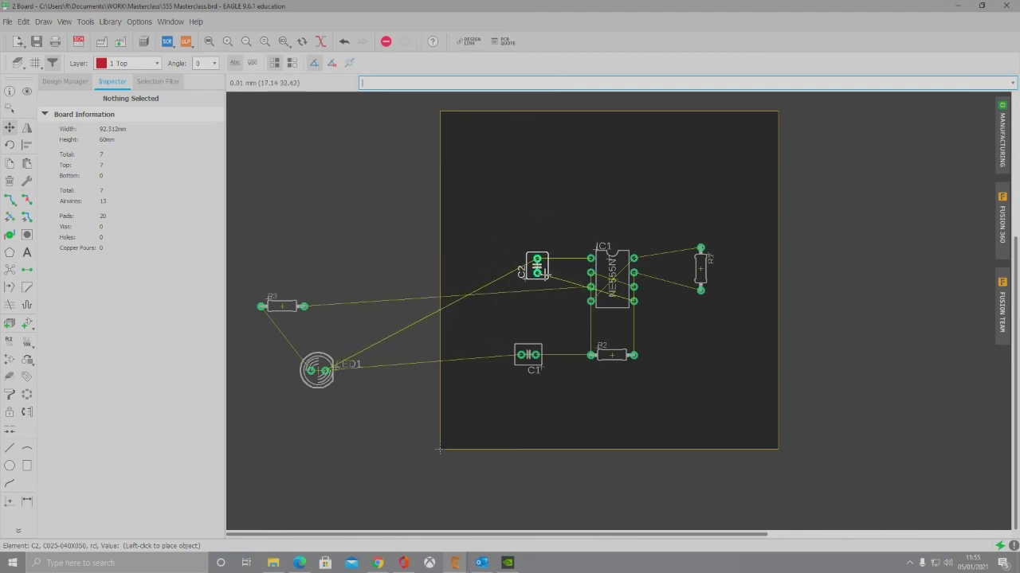
pyautogui.rightClick(519, 286)
pyautogui.rightClick(522, 287)
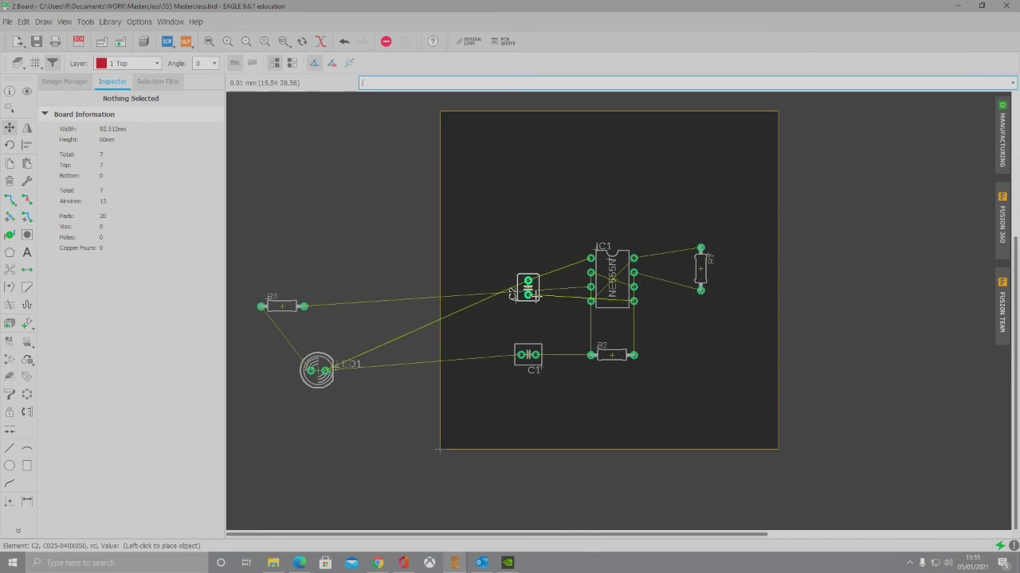
pyautogui.click(536, 295)
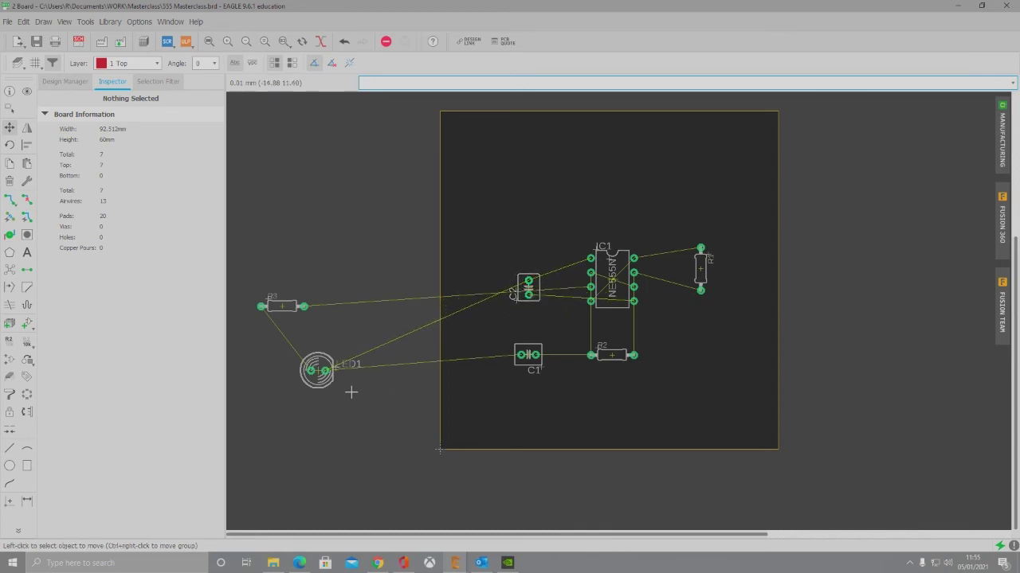
# Place resistor R3 horizontally above C2, and LED1 to the left of C2 near the board's left edge.
pyautogui.click(294, 318)
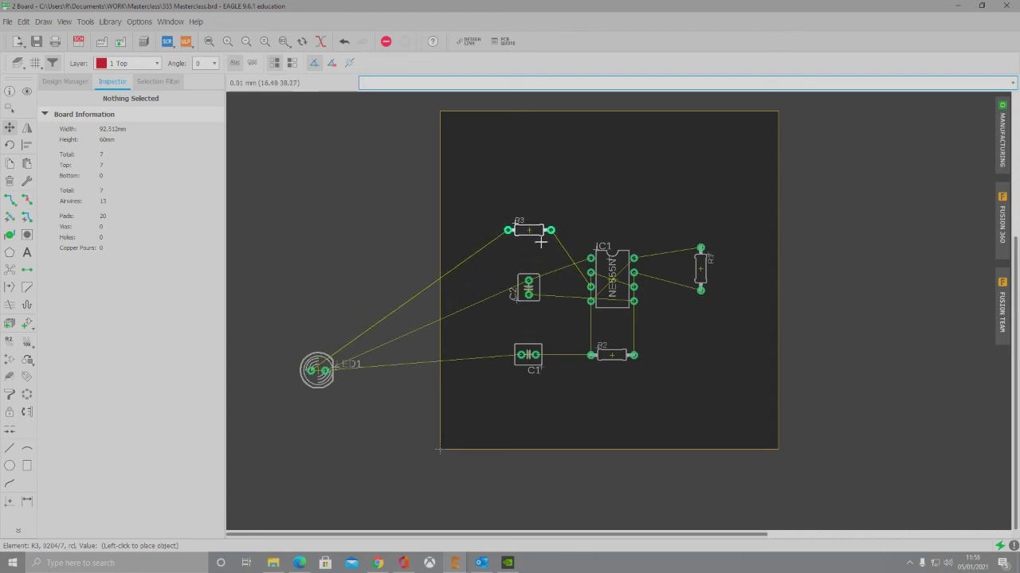
pyautogui.click(541, 242)
pyautogui.click(320, 371)
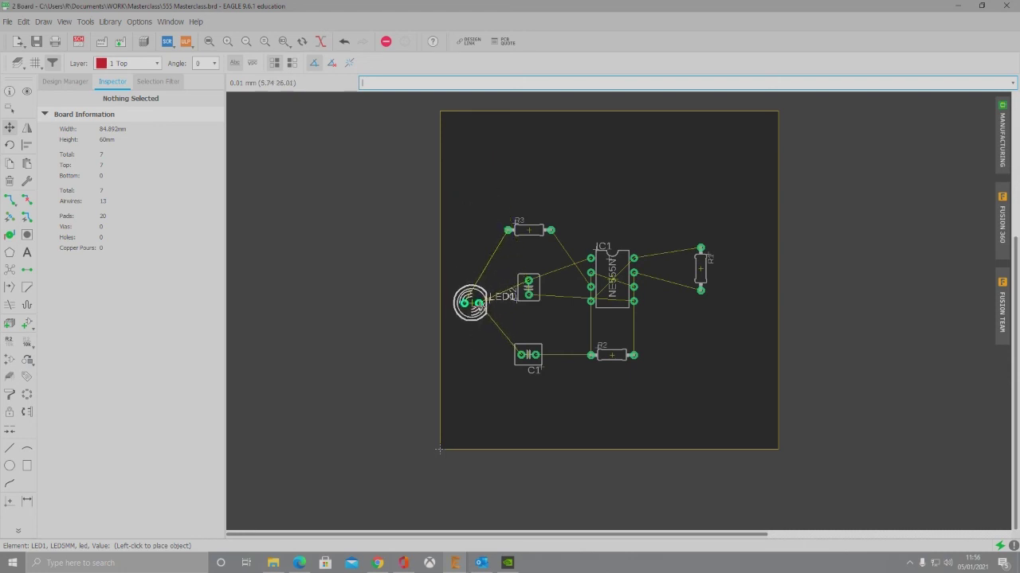
pyautogui.click(478, 290)
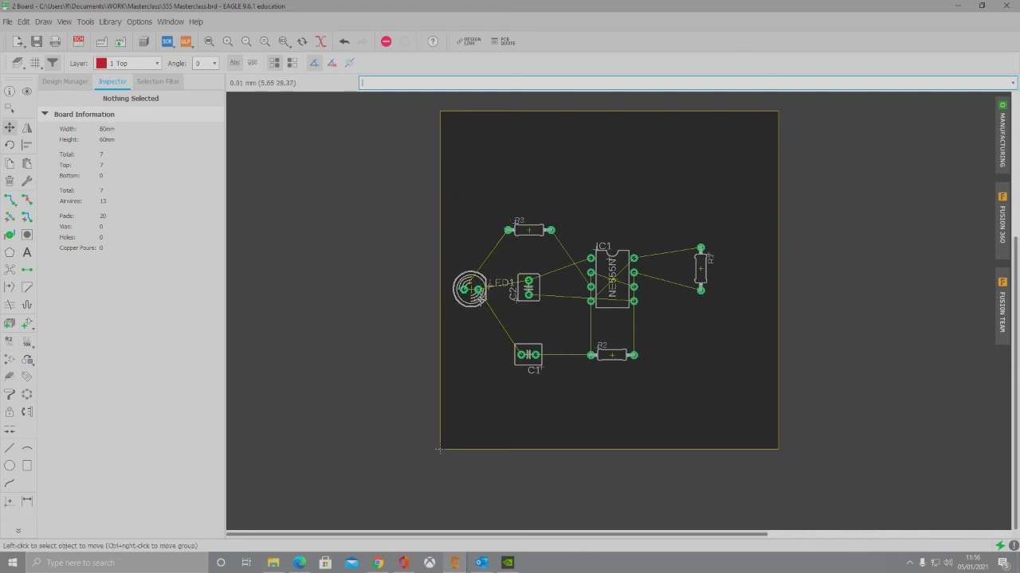
# Shift R1 and IC1 slightly to the right to make more room between the components.
pyautogui.click(709, 277)
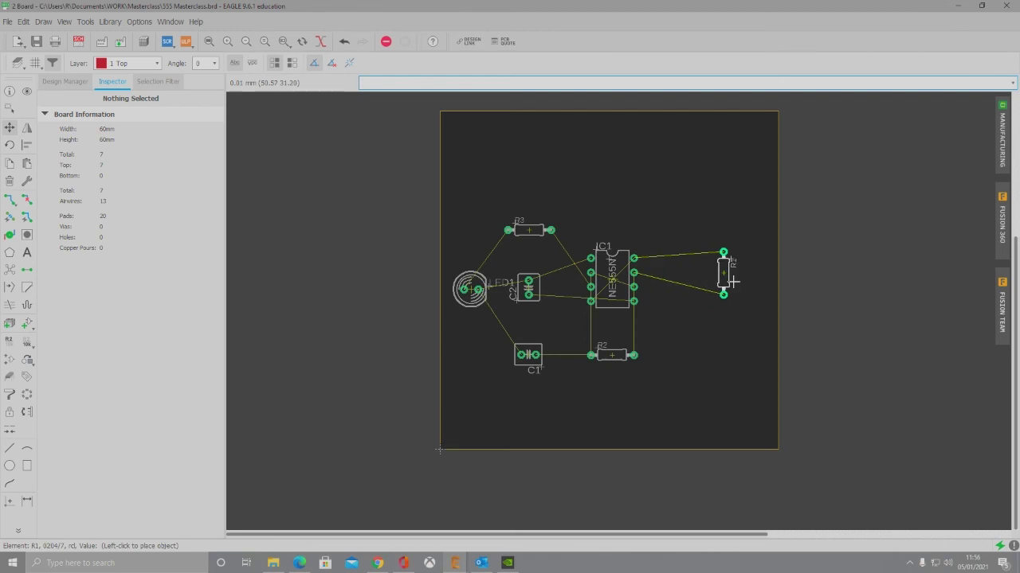
pyautogui.click(733, 278)
pyautogui.click(617, 287)
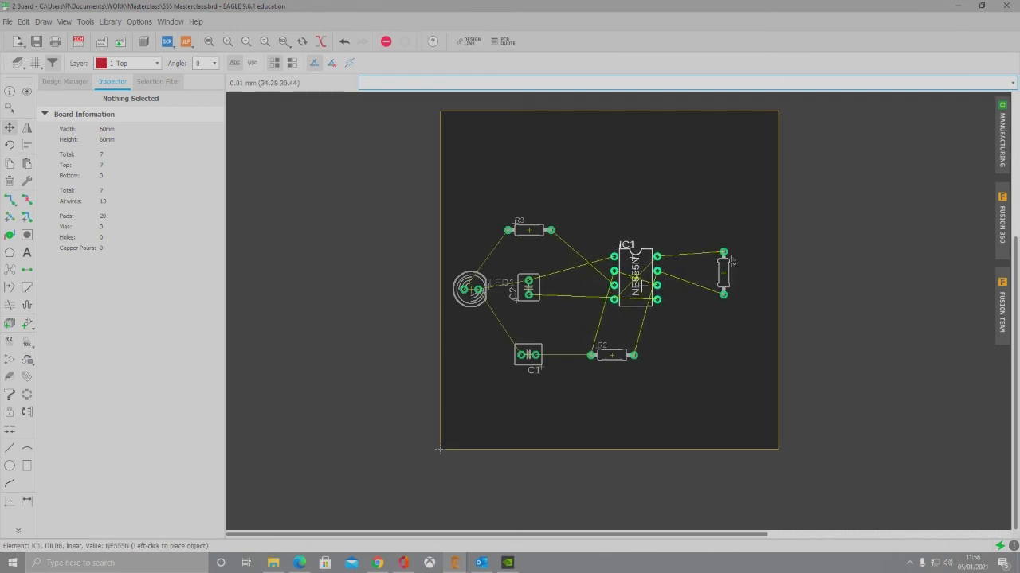
pyautogui.click(636, 284)
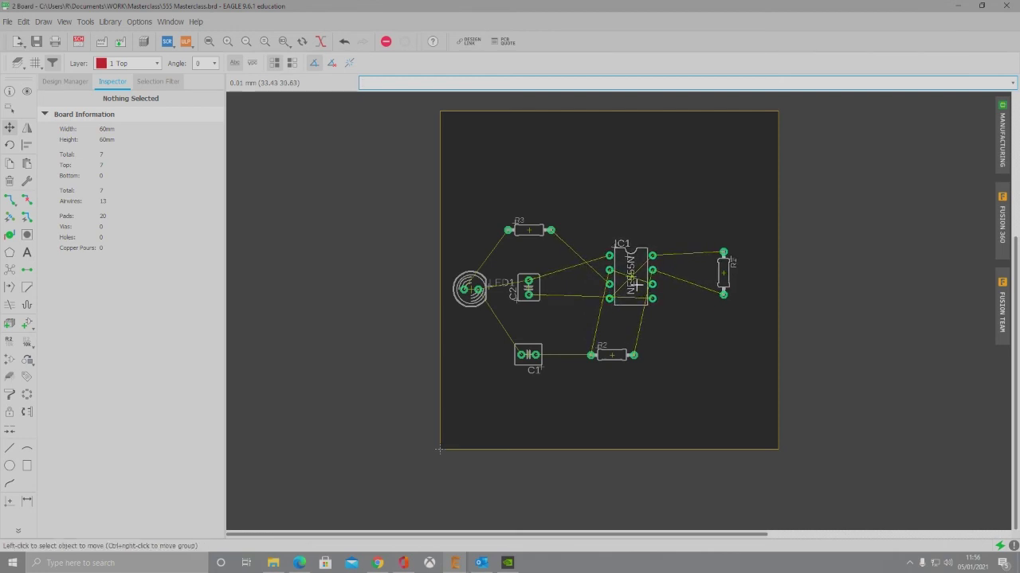
# Rotate capacitor C2 to horizontal and place it directly above C1.
pyautogui.click(539, 296)
pyautogui.rightClick(538, 296)
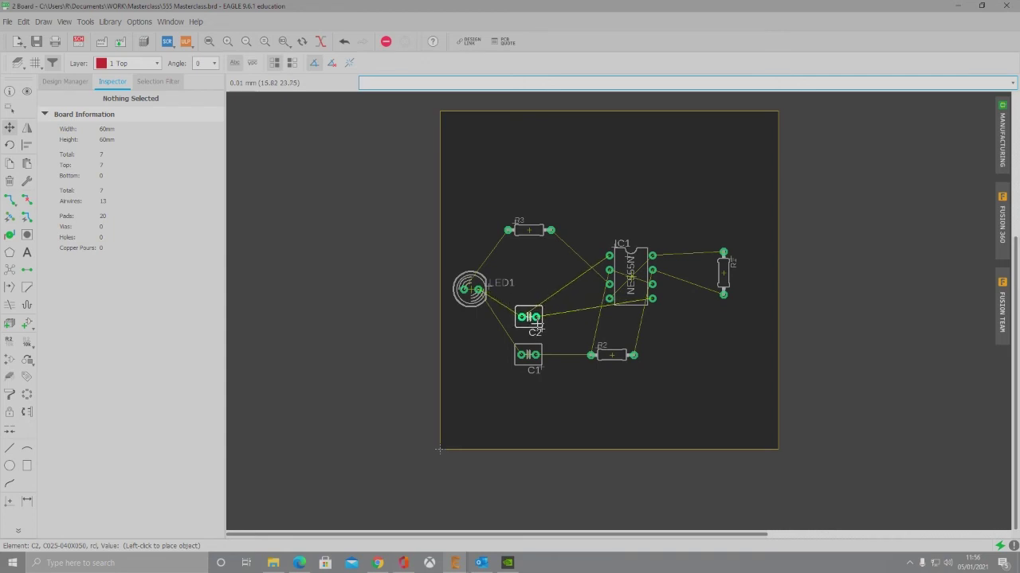
pyautogui.click(537, 324)
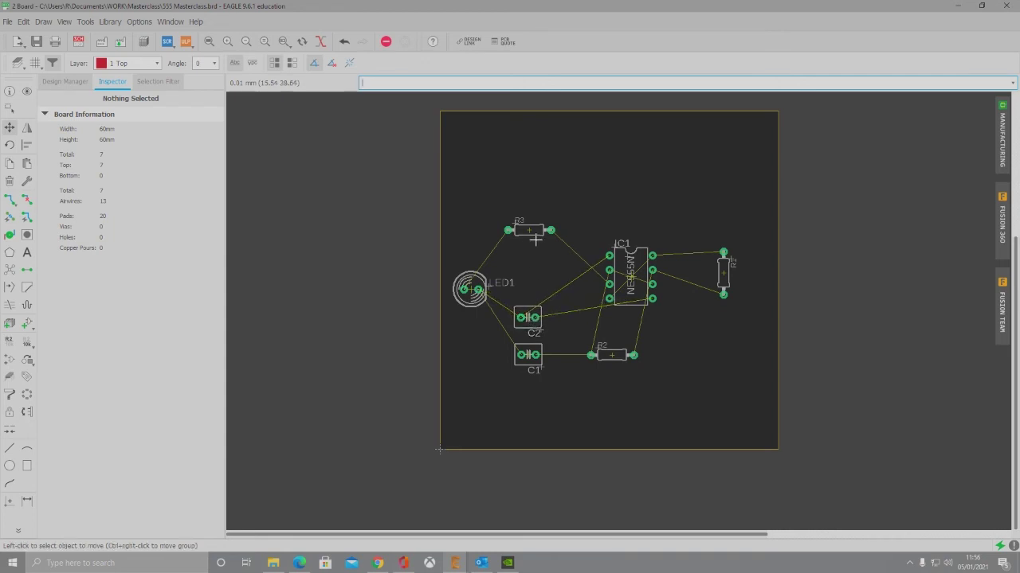
# Move R3 slightly up and place LED1 between R3 and C2, in line with the capacitors.
pyautogui.click(538, 238)
pyautogui.click(536, 218)
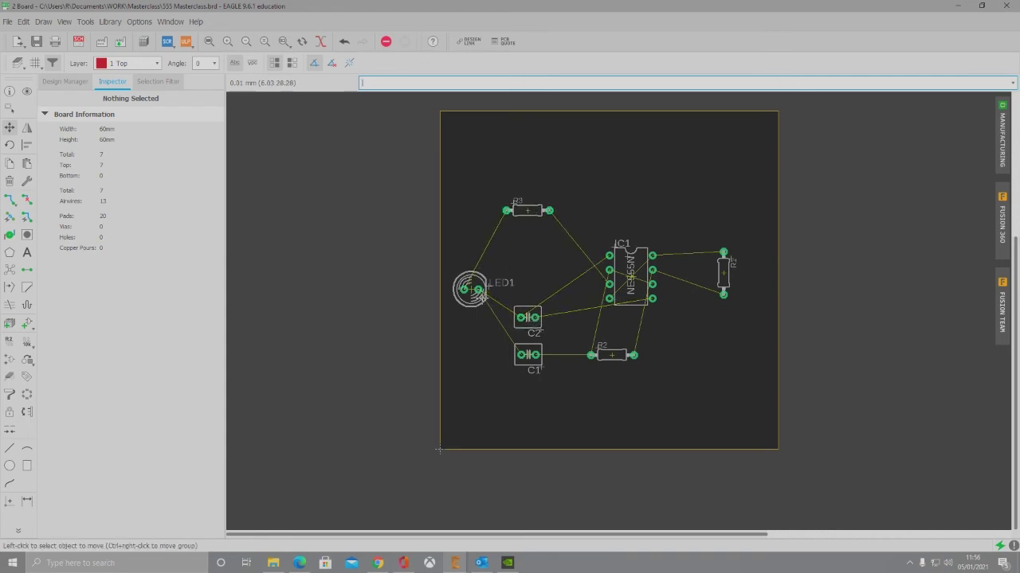
pyautogui.click(483, 297)
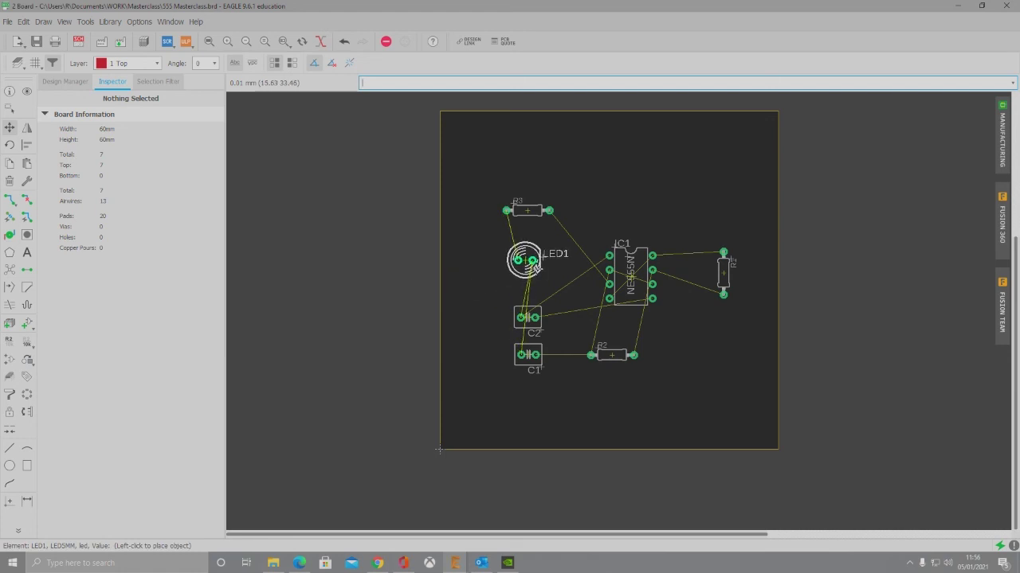
pyautogui.click(538, 269)
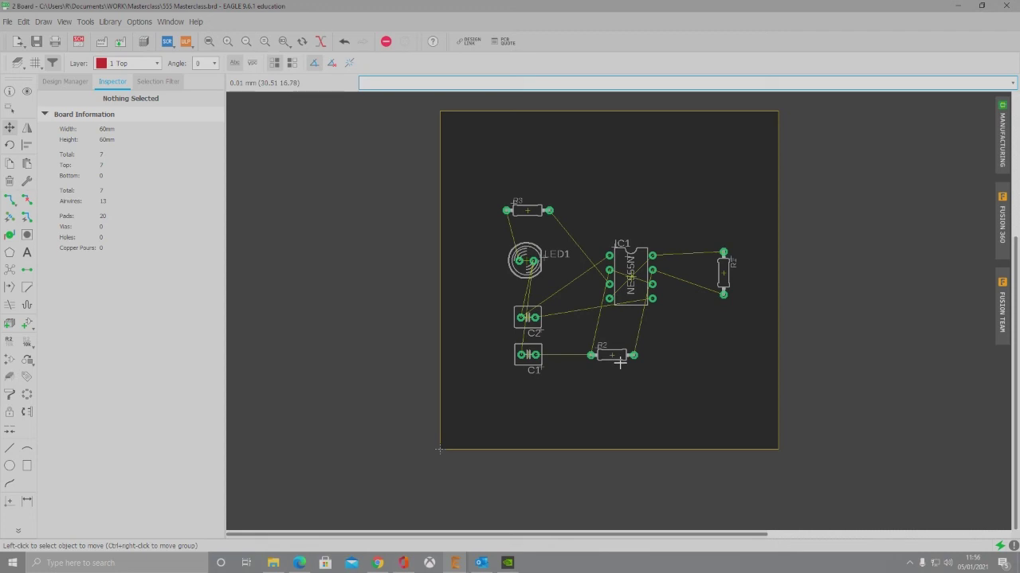
# Shift R2 slightly left and align IC1 above it so their pads line up vertically.
pyautogui.click(619, 362)
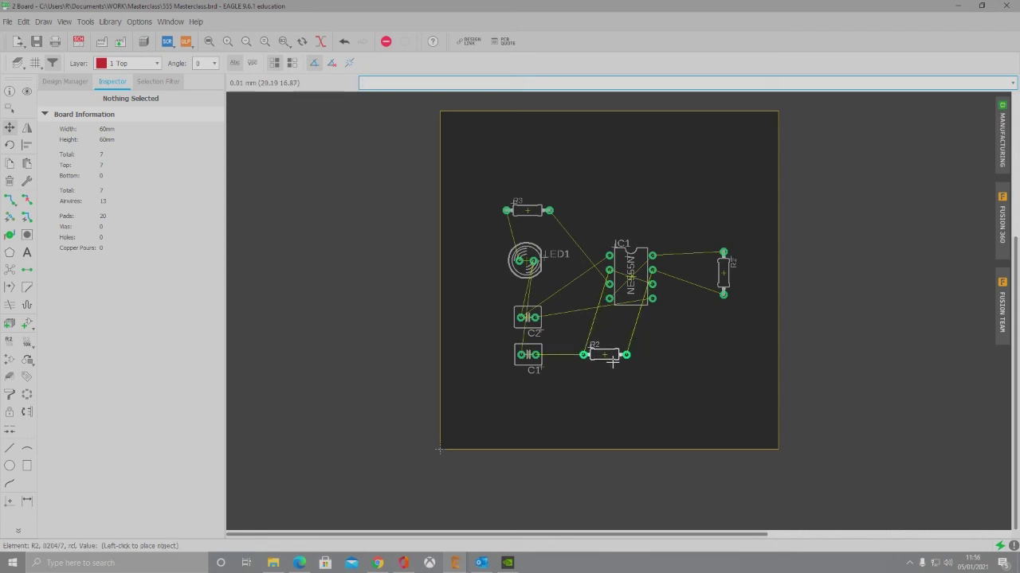
pyautogui.click(612, 363)
pyautogui.click(636, 284)
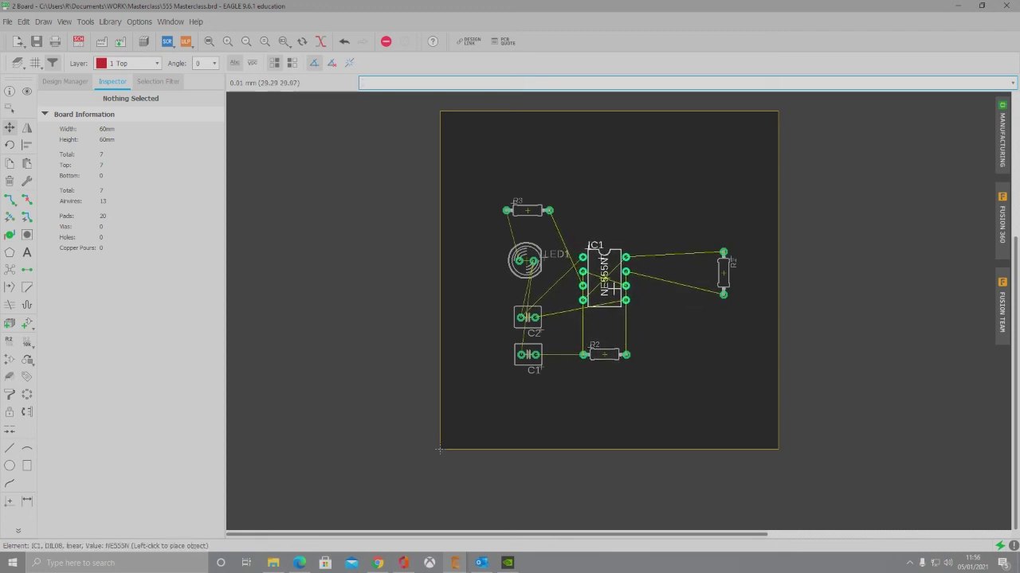
pyautogui.click(612, 285)
# Move R1 closer to the right side of IC1 and place R3 centred above IC1.
pyautogui.click(730, 283)
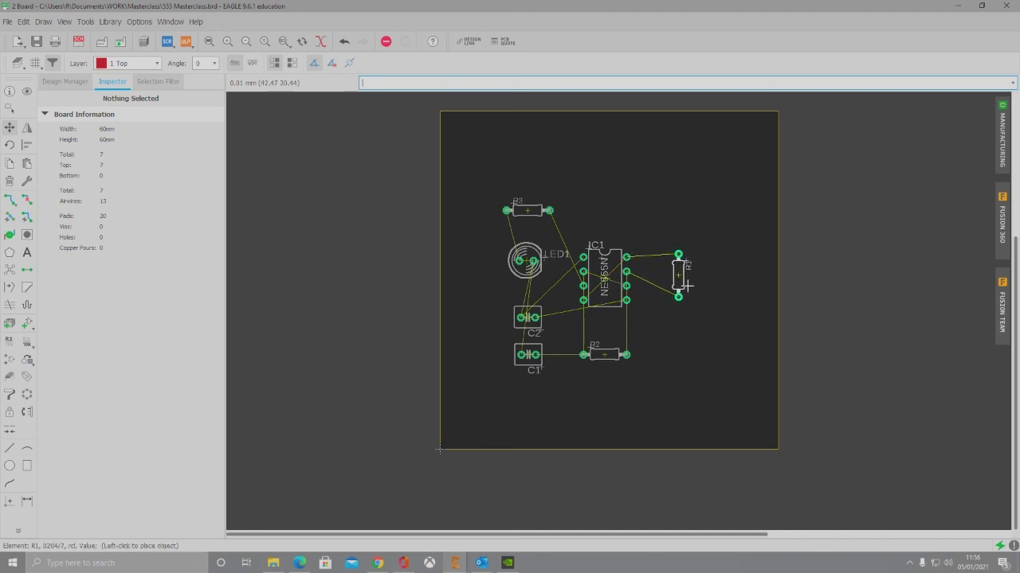
pyautogui.click(687, 286)
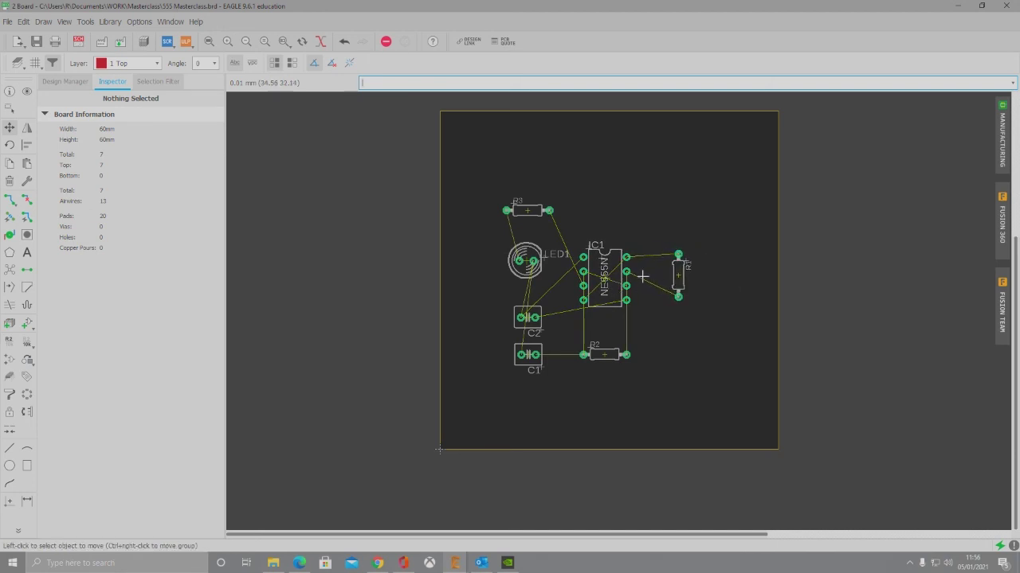
pyautogui.click(533, 218)
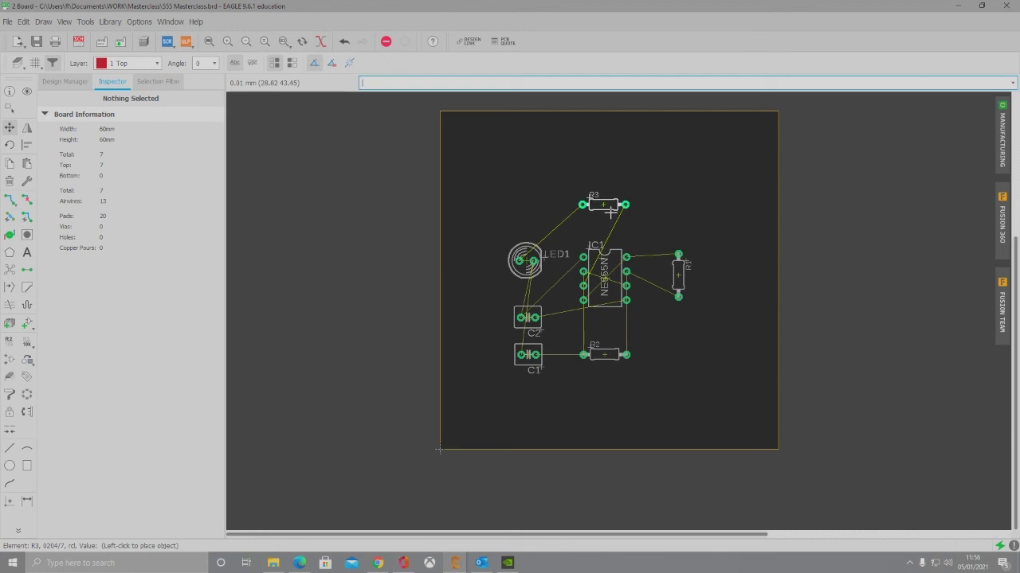
pyautogui.click(610, 212)
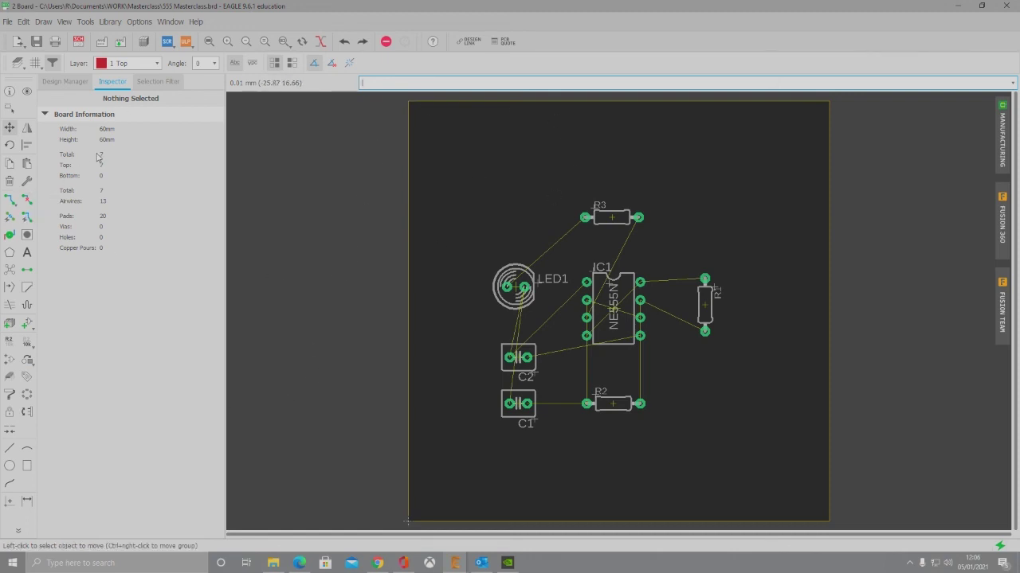
# Start routing on the top layer with a trace width of 0.5.
pyautogui.click(10, 200)
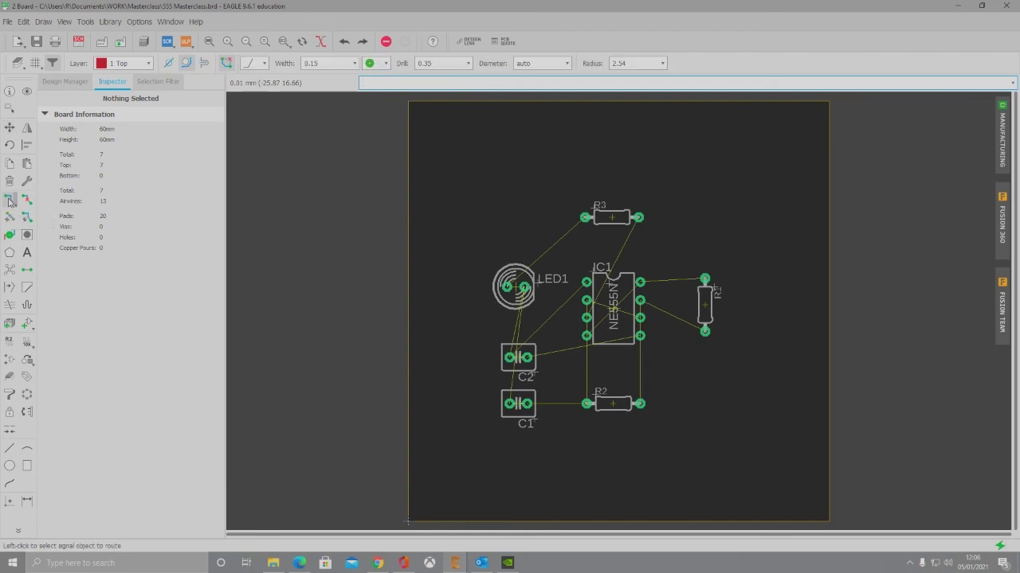
pyautogui.click(327, 64)
pyautogui.write('0.5')
# Examine the pad and signal labels on LED1 and IC1 together with the airwires leaving them.
pyautogui.scroll(6, 526, 371)
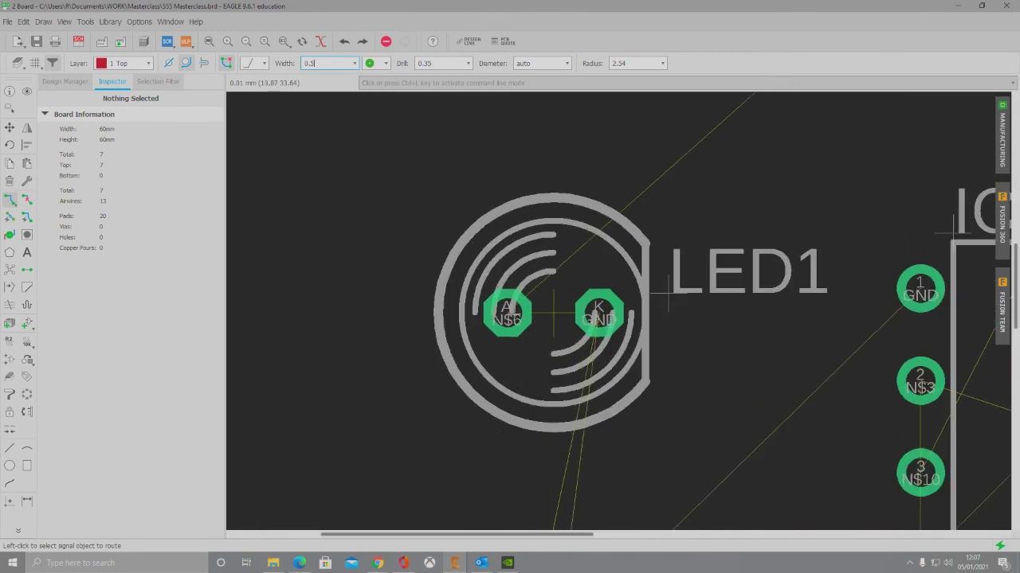
pyautogui.scroll(-4, 510, 311)
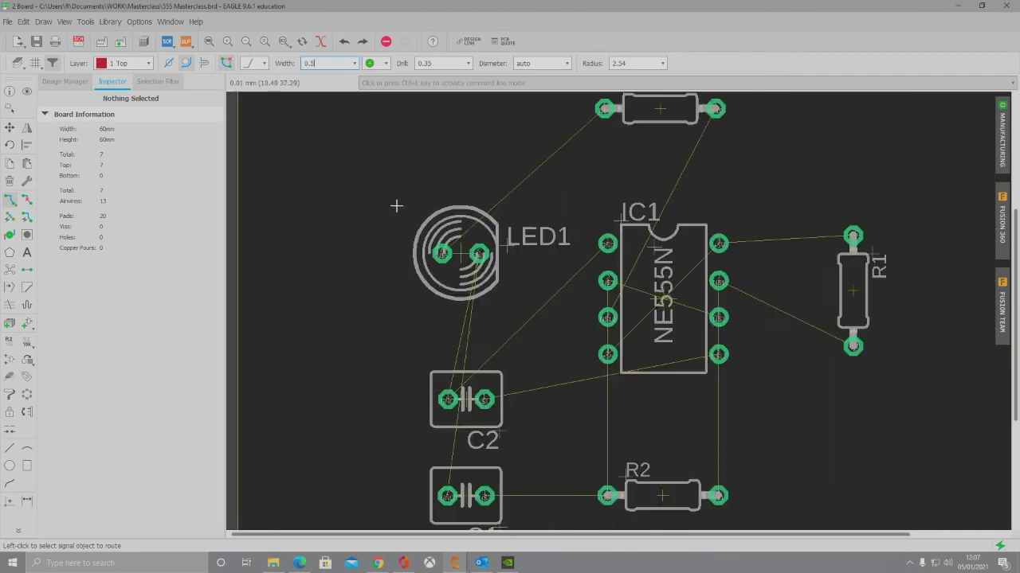
pyautogui.scroll(6, 496, 254)
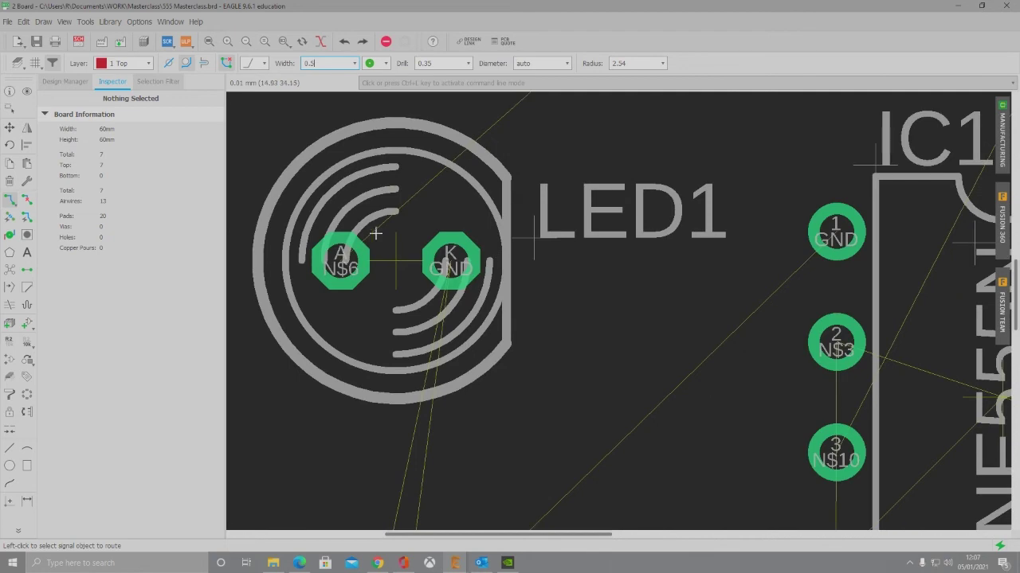
pyautogui.scroll(-6, 514, 244)
pyautogui.scroll(2, 685, 223)
pyautogui.scroll(2, 699, 223)
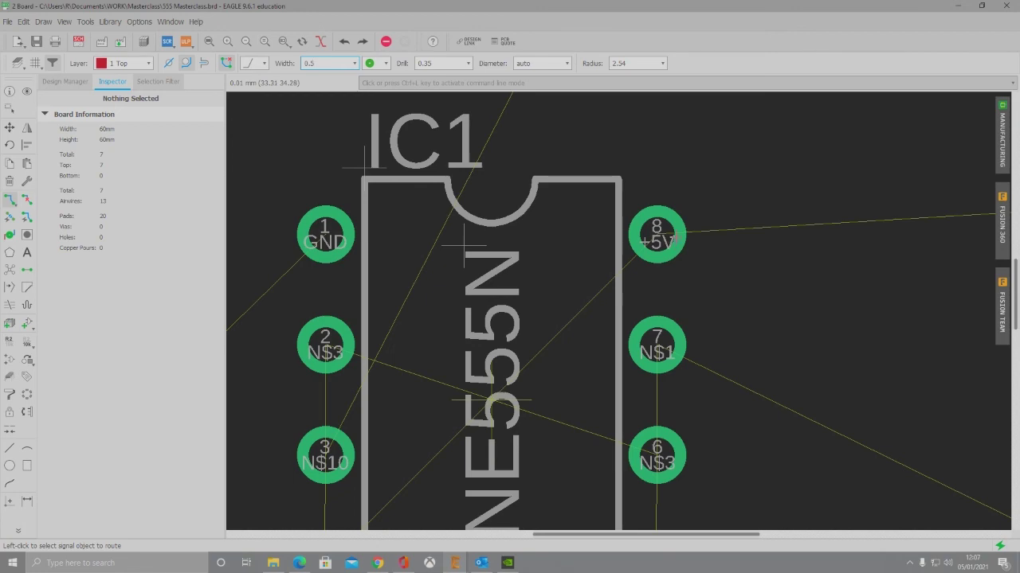
pyautogui.scroll(-5, 712, 229)
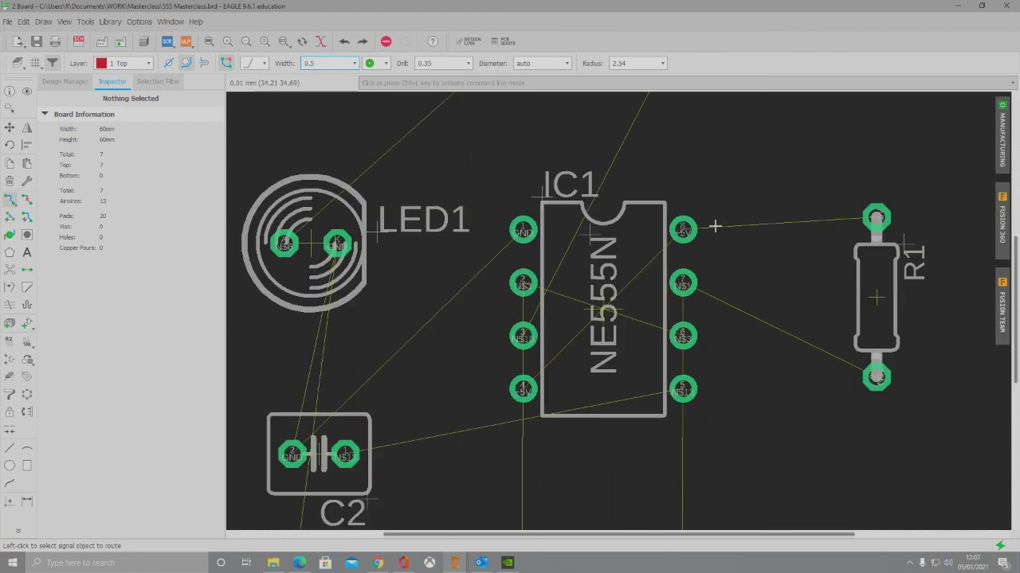
pyautogui.scroll(-2, 632, 364)
pyautogui.scroll(3, 569, 276)
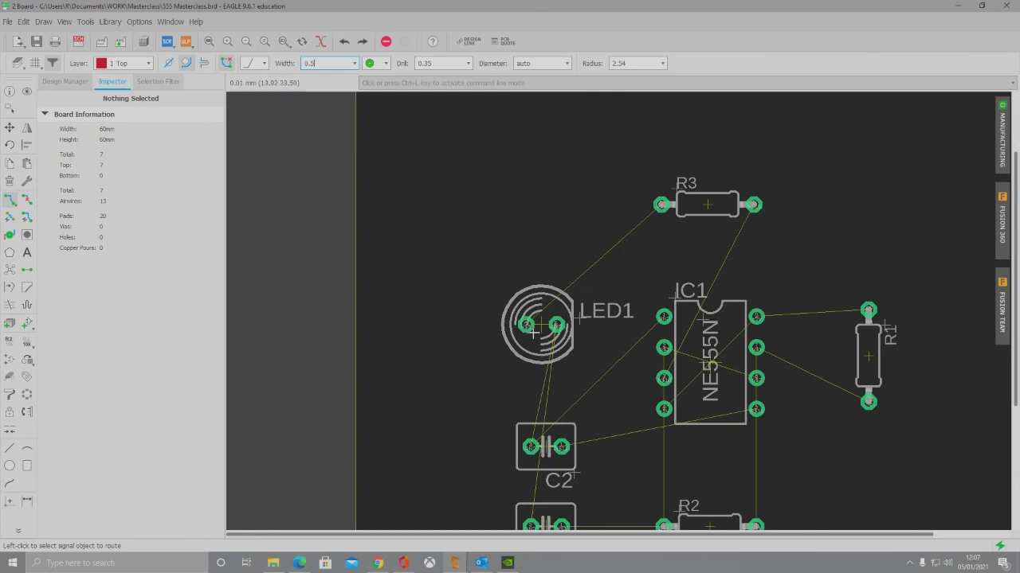
# Try routing LED1's anode to R3's left pad with a right-angle corner, and undo both trace segments.
pyautogui.click(529, 328)
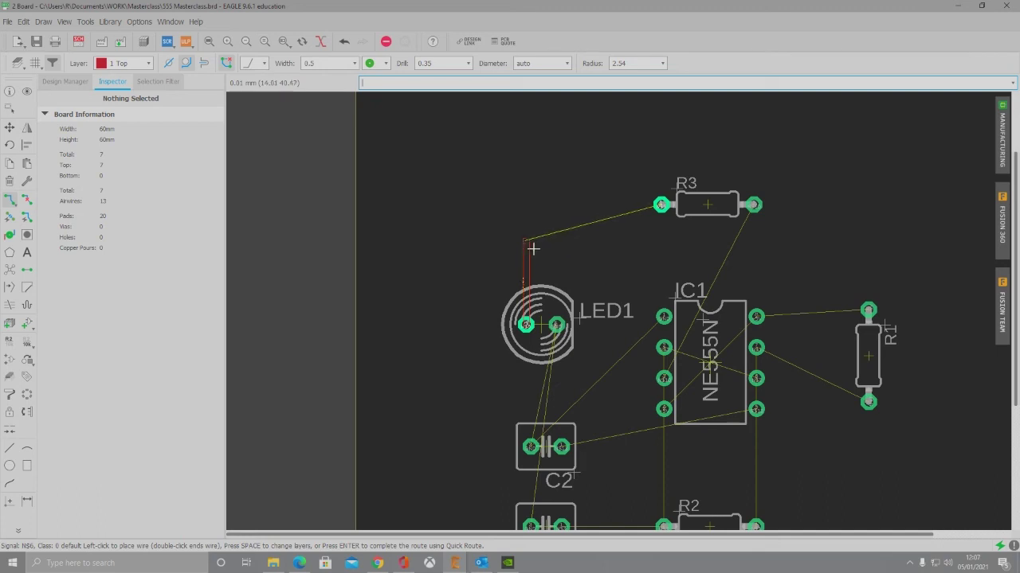
pyautogui.click(559, 211)
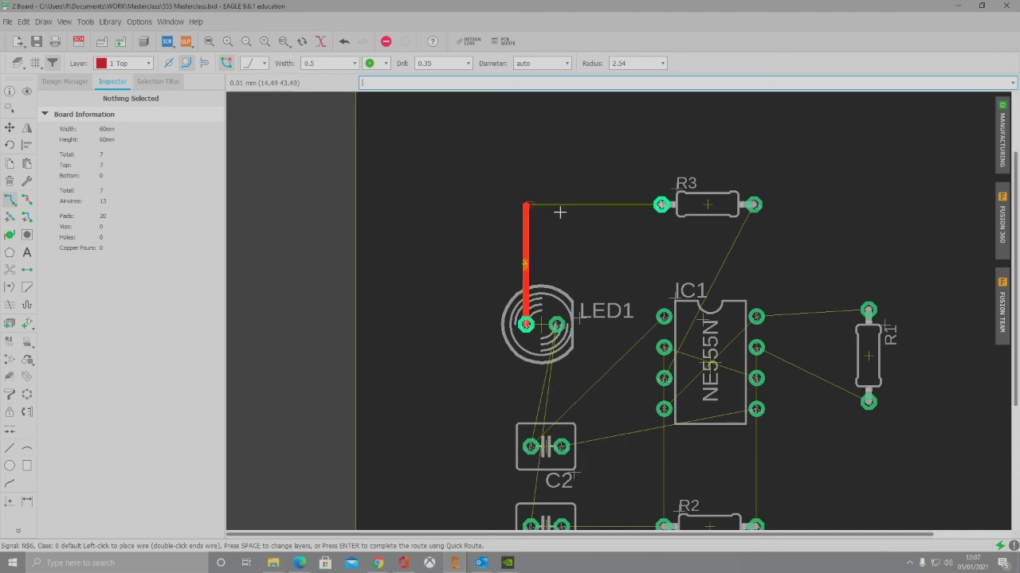
pyautogui.click(656, 214)
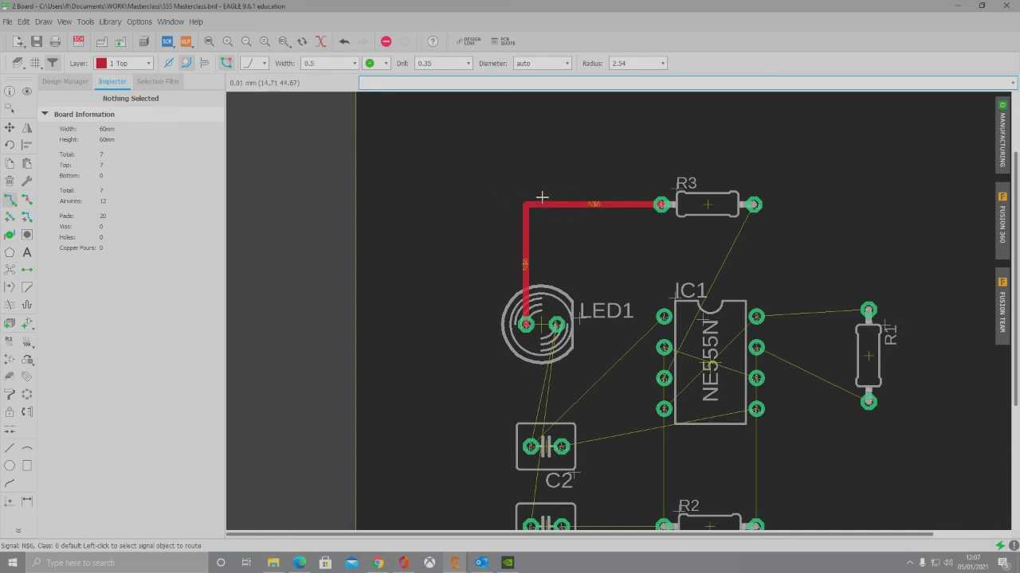
pyautogui.hotkey('ctrl', 'z')
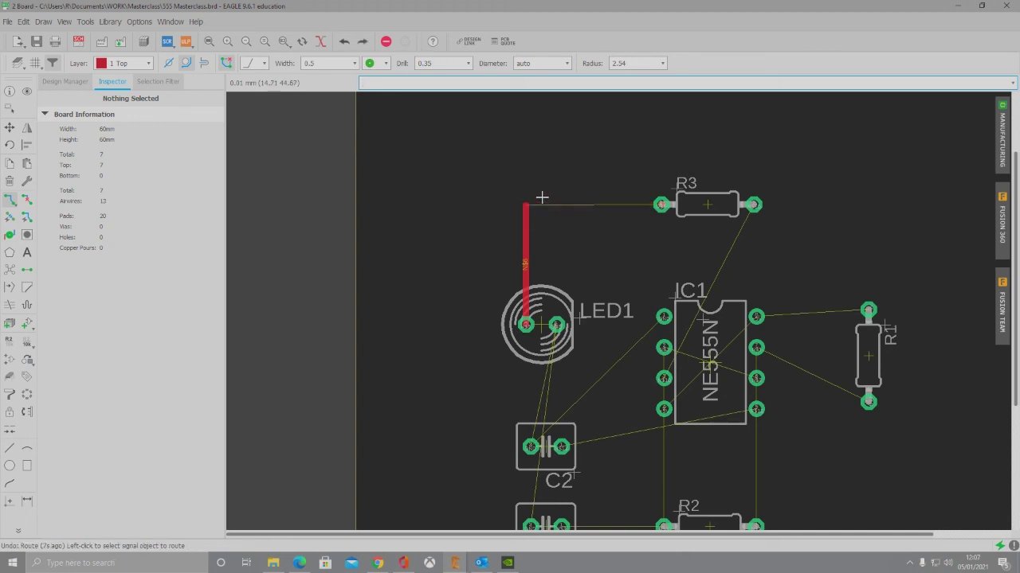
pyautogui.hotkey('ctrl', 'z')
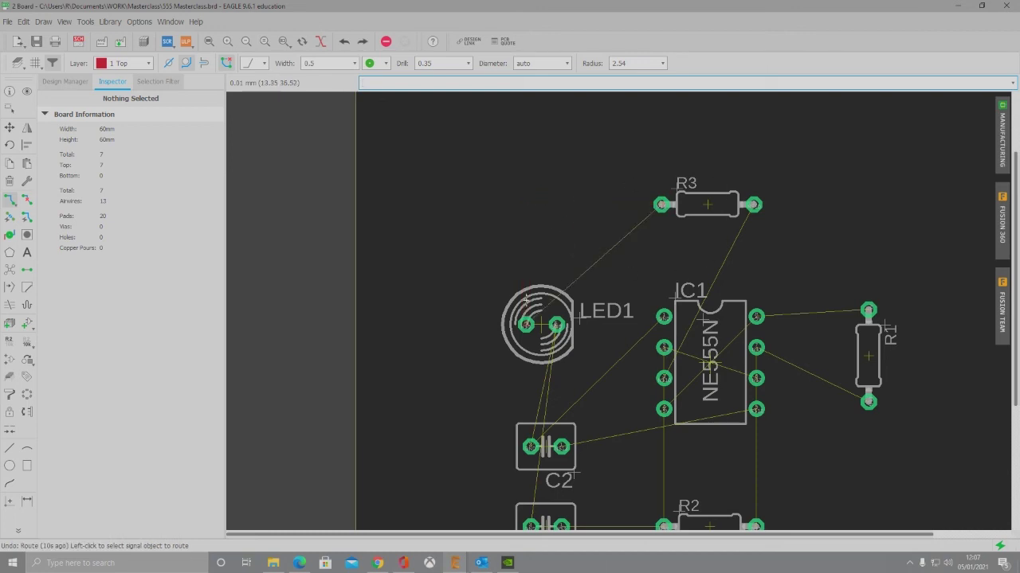
# Route LED1's anode to R3's left pad on the top layer, using 45-degree bends.
pyautogui.click(529, 328)
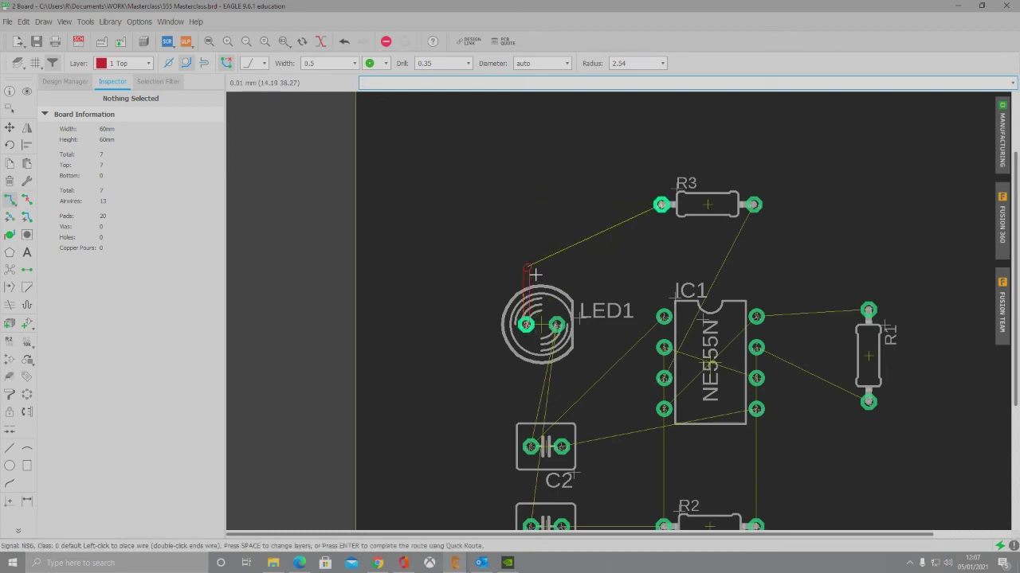
pyautogui.click(584, 213)
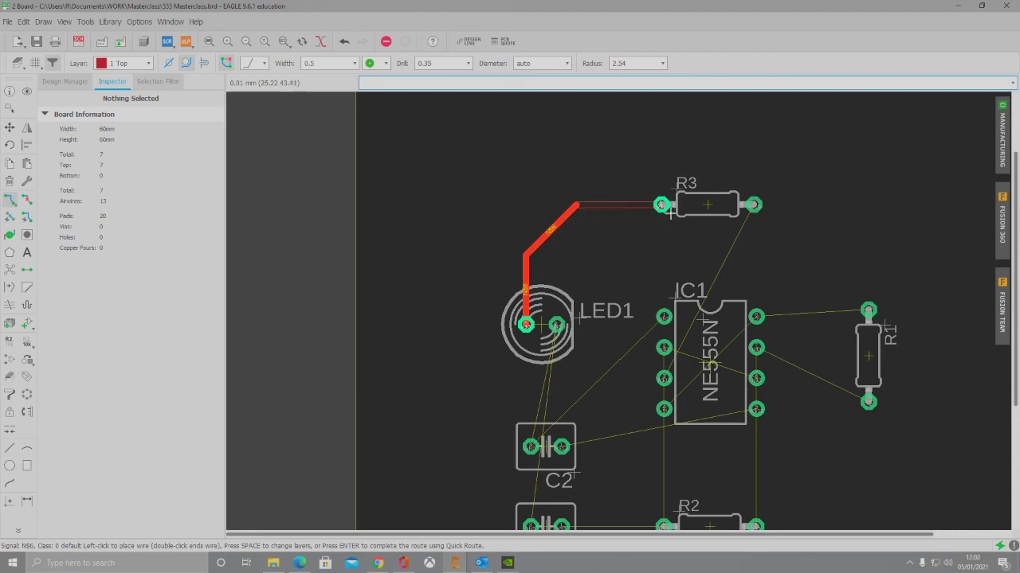
pyautogui.scroll(8, 670, 211)
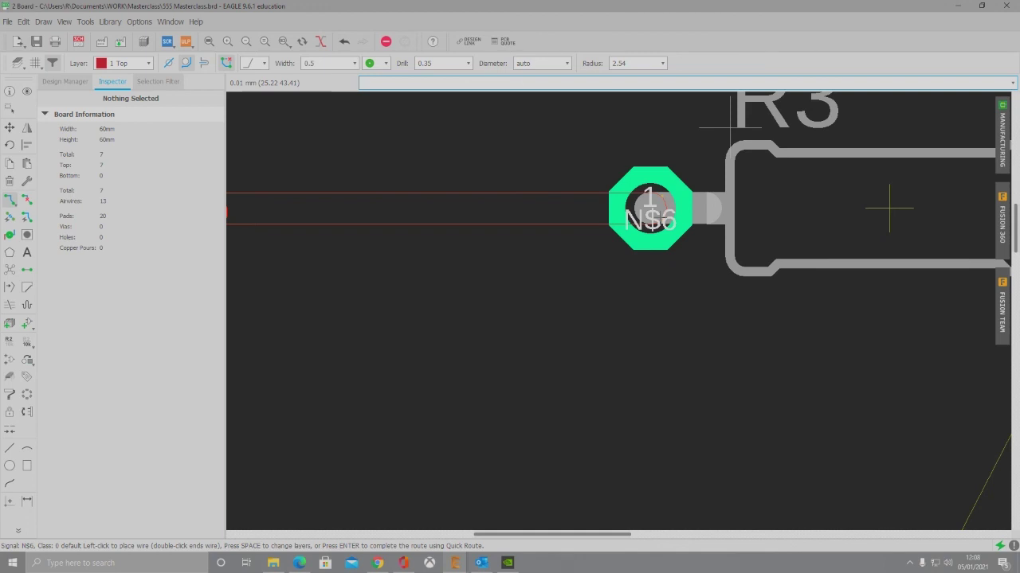
pyautogui.click(662, 211)
# Route the GND trace from C2's left pad to LED1's cathode with 45-degree bends.
pyautogui.scroll(-10, 605, 236)
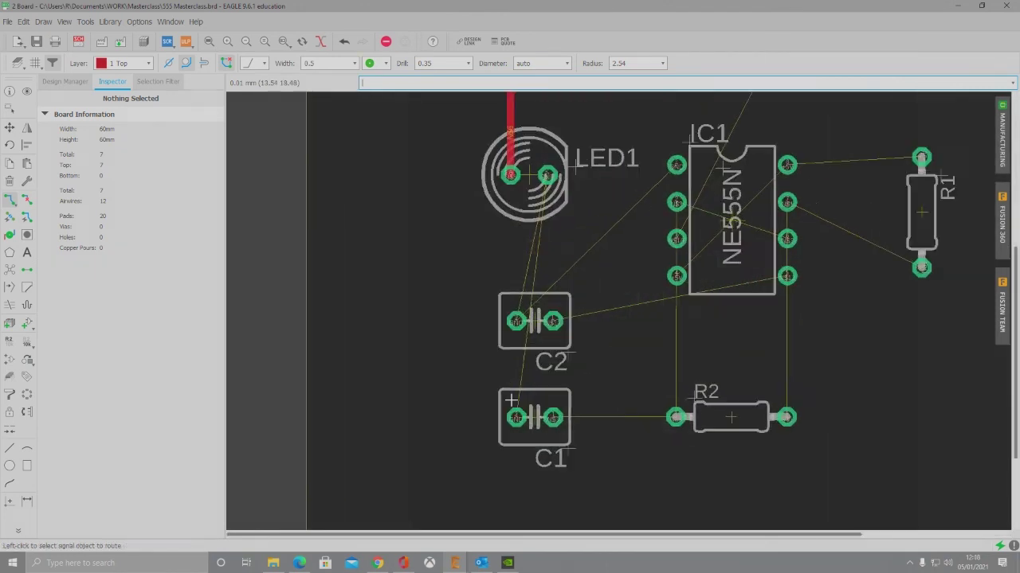
pyautogui.scroll(3, 512, 401)
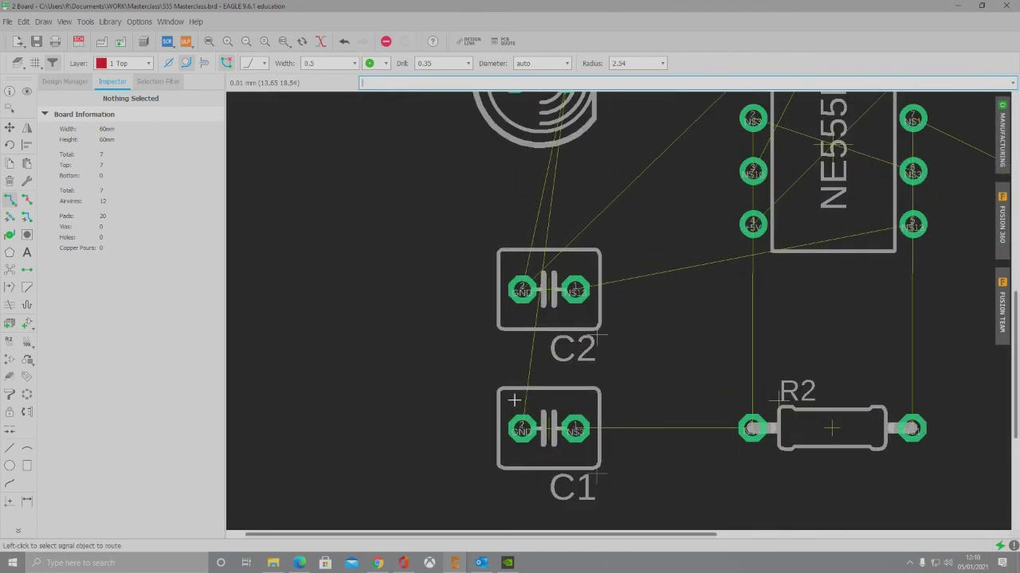
pyautogui.scroll(-2, 510, 446)
pyautogui.click(519, 355)
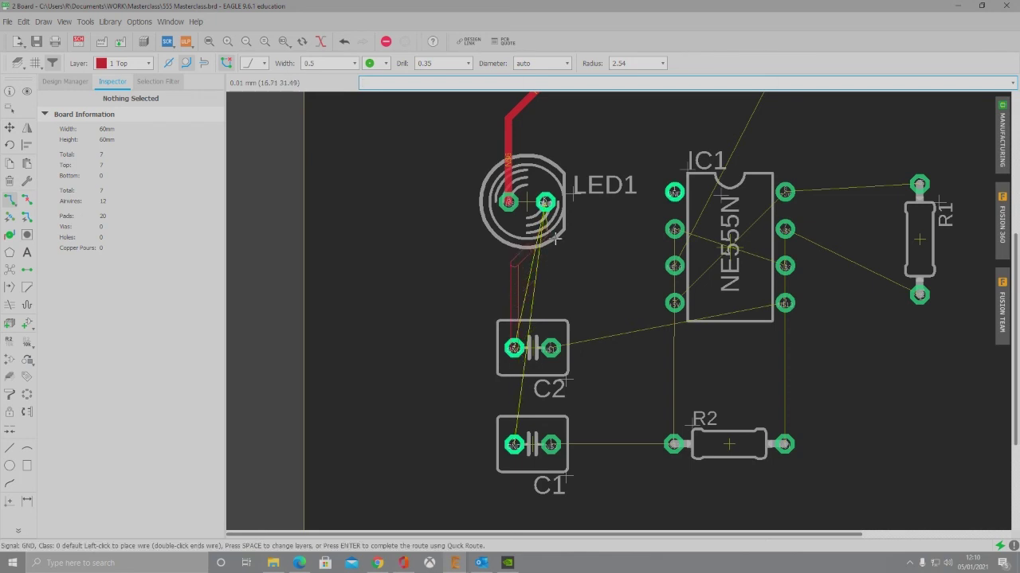
pyautogui.click(547, 204)
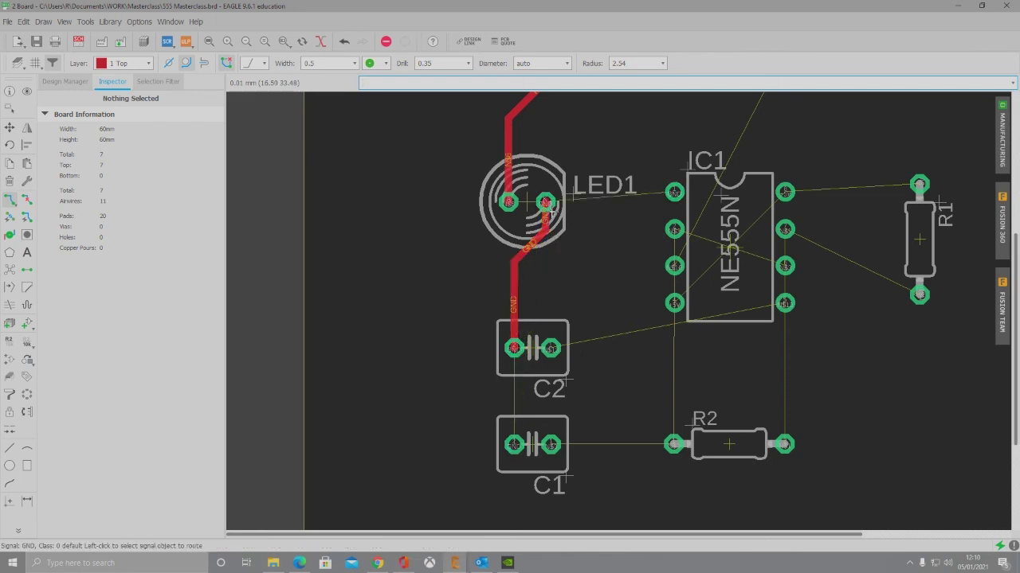
# Route the GND trace straight from C2 down to C1's left pad, and connect C1's right pad to R2's left pad.
pyautogui.click(522, 356)
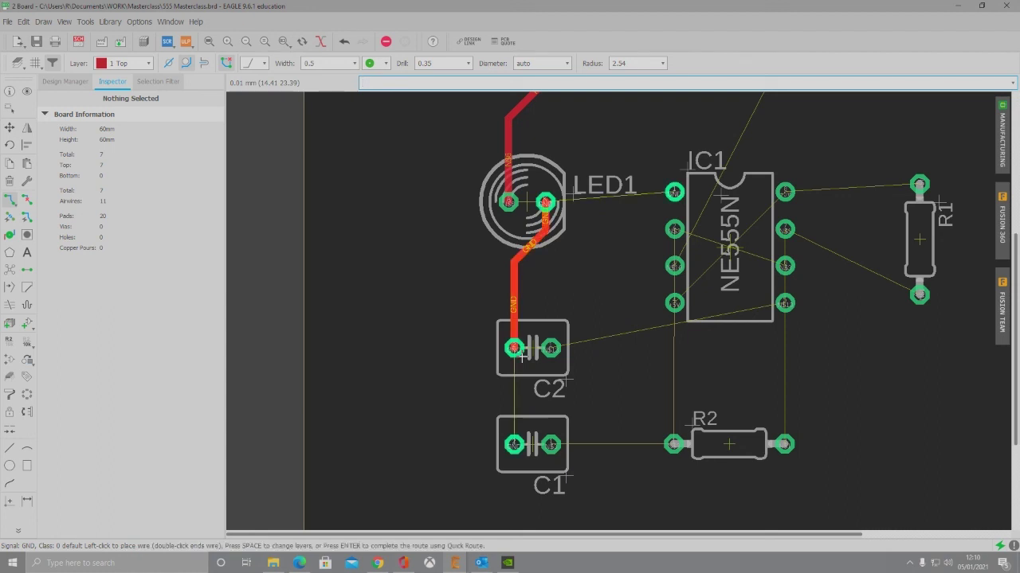
pyautogui.click(521, 454)
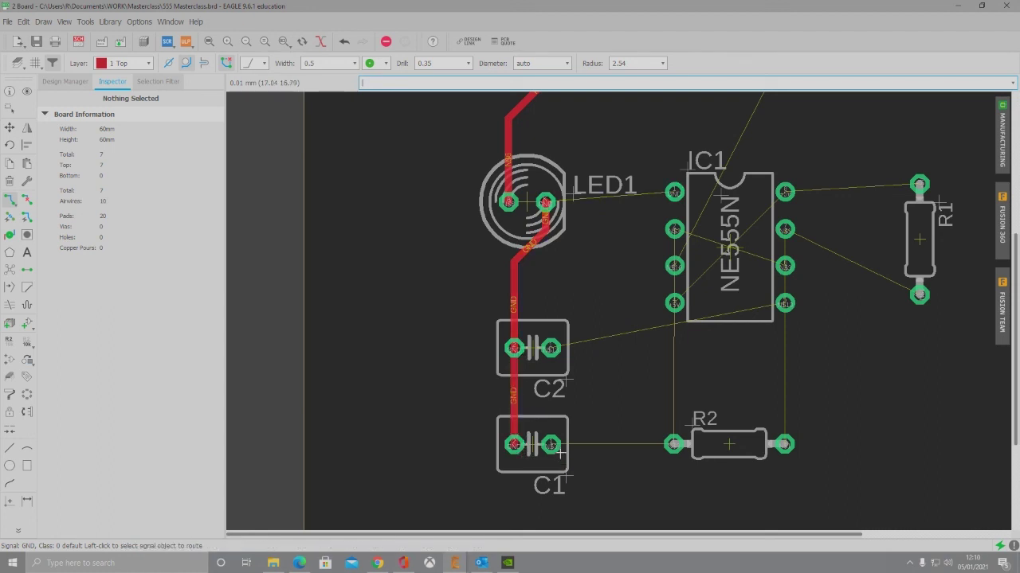
pyautogui.click(554, 448)
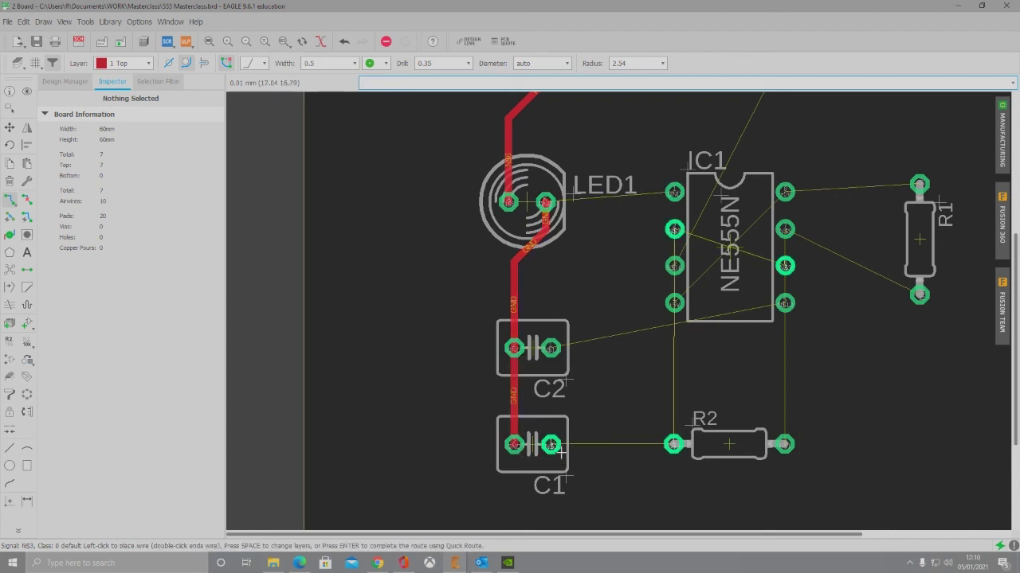
pyautogui.click(674, 444)
# Route a top-layer trace from R2's right pad to R1's lower pad, mostly as a 45-degree diagonal.
pyautogui.scroll(-3, 445, 400)
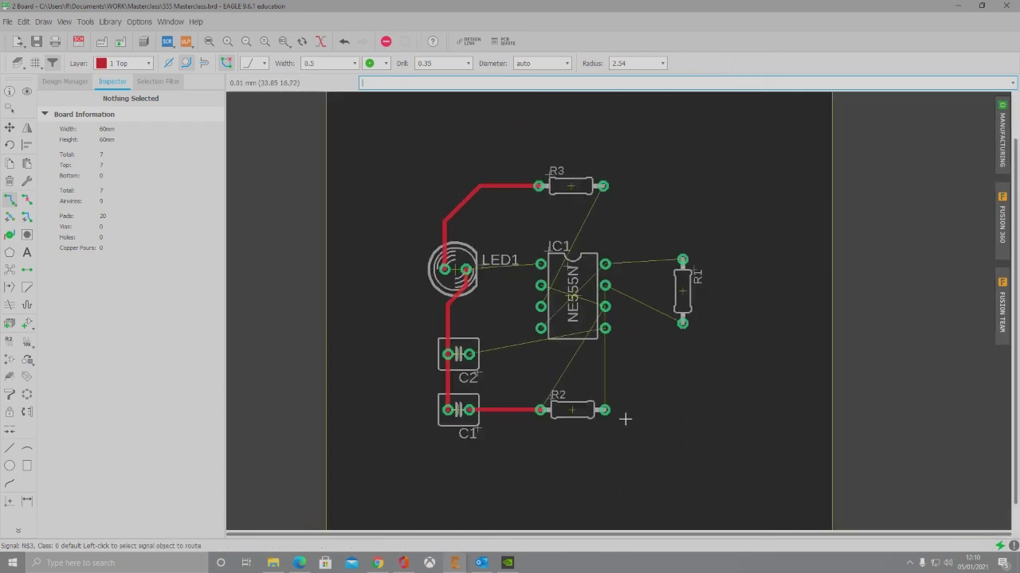
pyautogui.scroll(3, 623, 417)
pyautogui.click(595, 412)
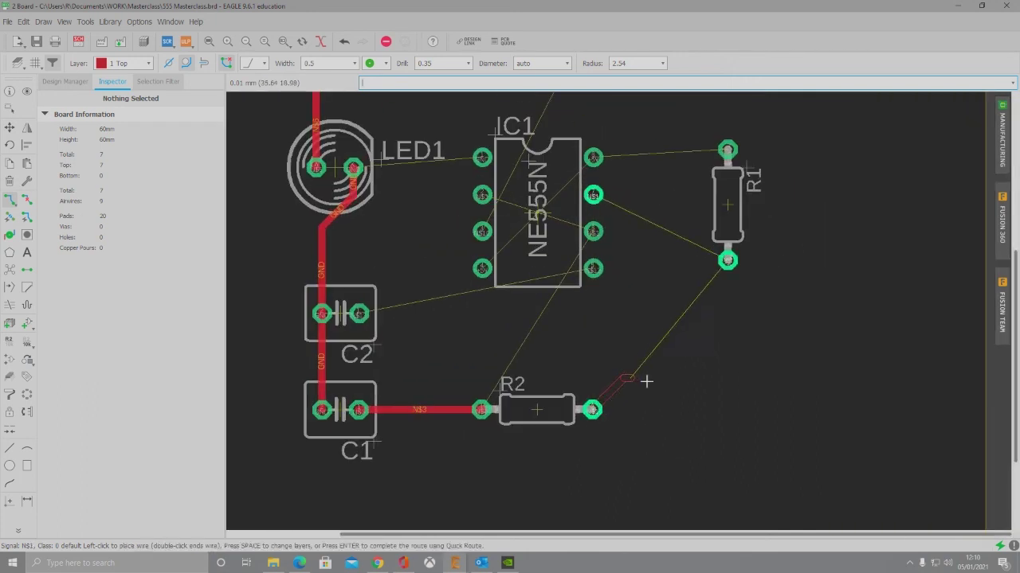
pyautogui.click(737, 268)
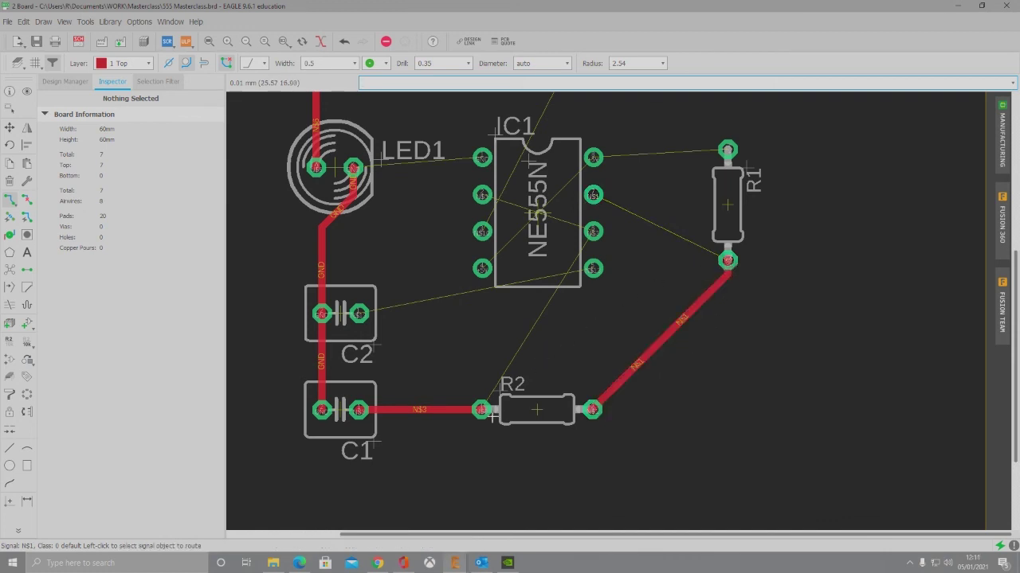
# Route R2's left pad to IC1's pin 6 with 45-degree bends, passing above R2 and around pin 5.
pyautogui.click(491, 415)
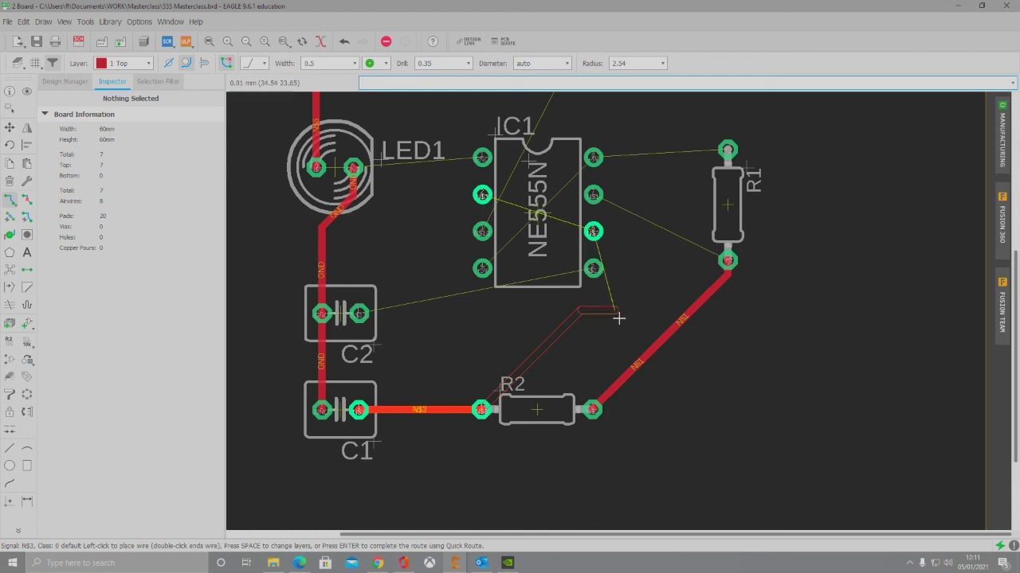
pyautogui.click(562, 352)
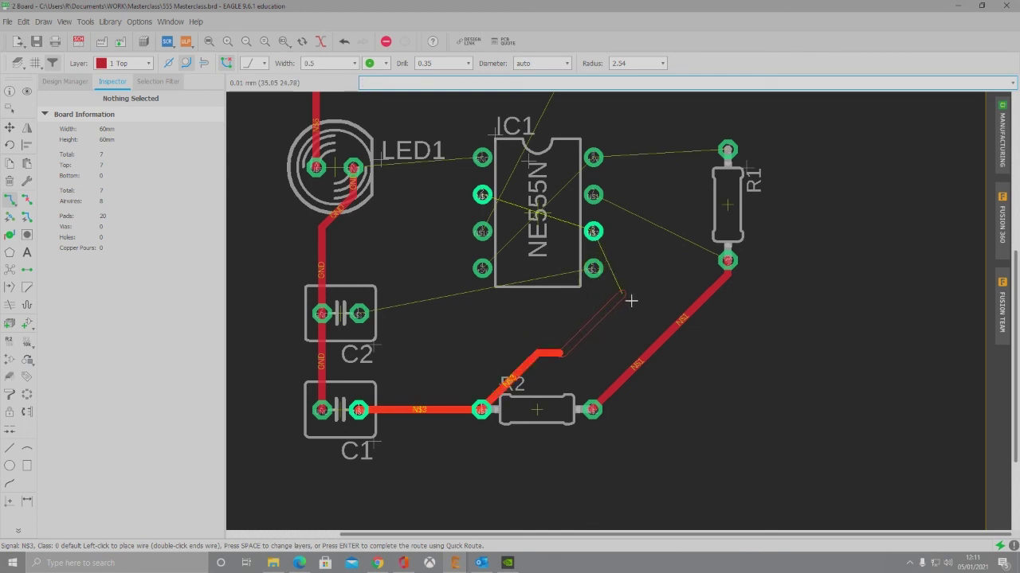
pyautogui.click(630, 242)
pyautogui.click(603, 239)
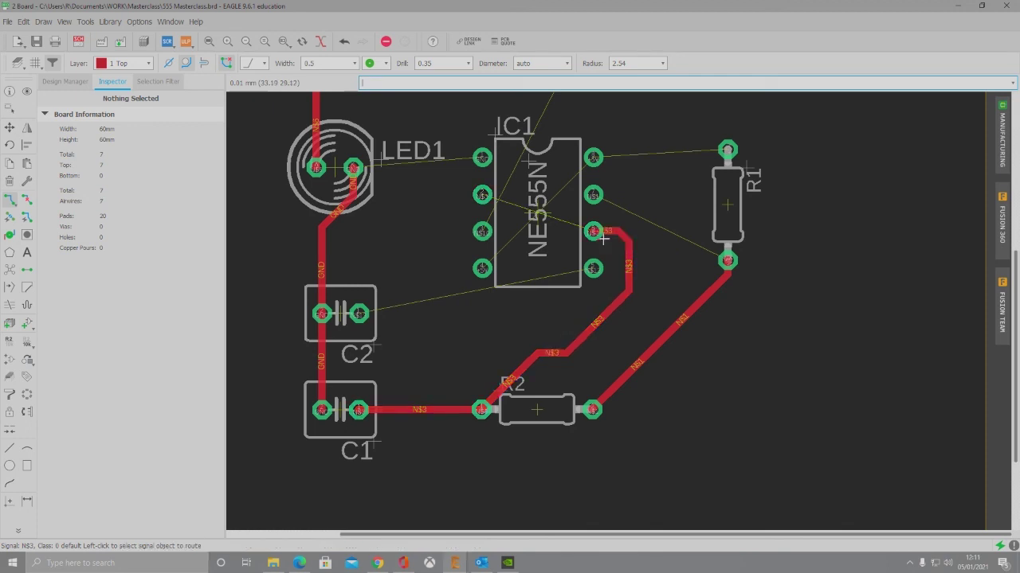
# Route C2's right pad to IC1's pin 5, and LED1's cathode to IC1's GND pin 1.
pyautogui.click(361, 315)
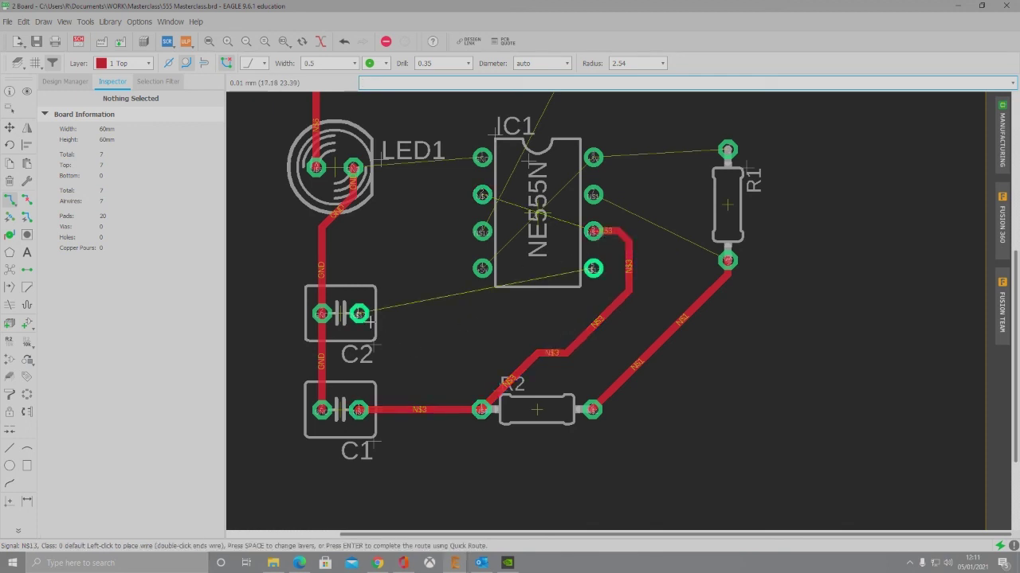
pyautogui.click(603, 277)
pyautogui.scroll(-2, 620, 421)
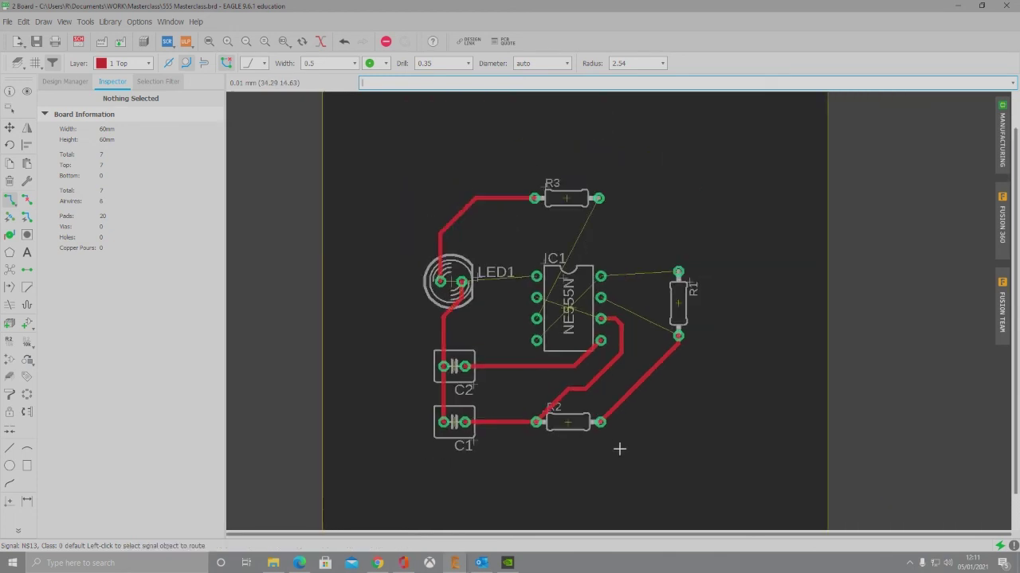
pyautogui.scroll(3, 462, 319)
pyautogui.click(480, 295)
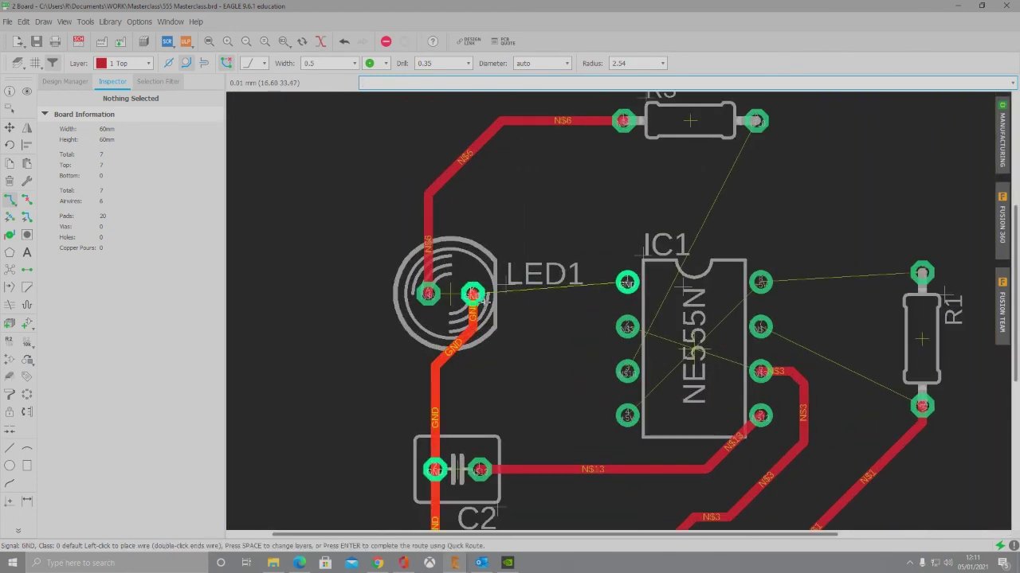
pyautogui.click(627, 283)
pyautogui.scroll(-2, 414, 269)
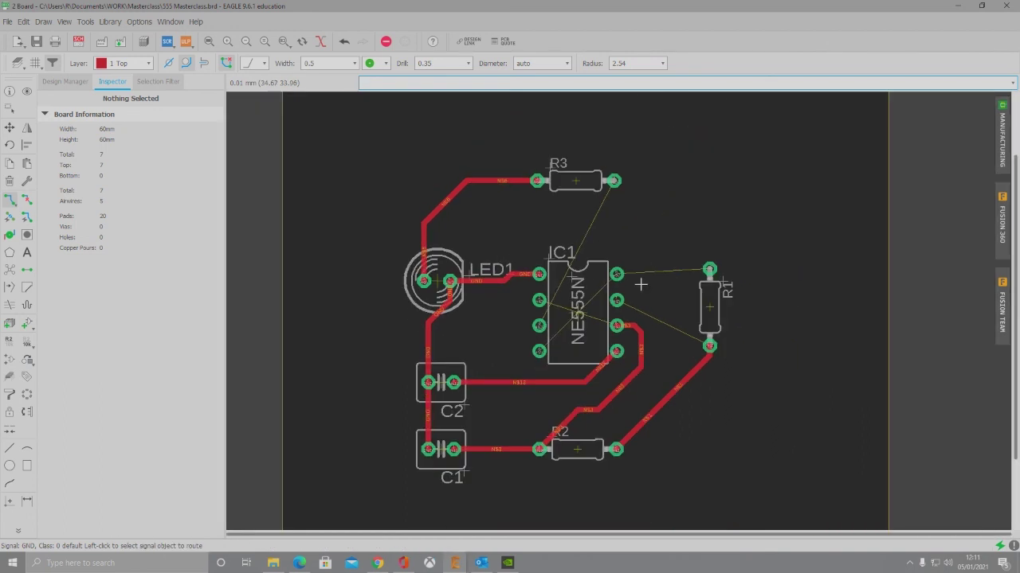
# Route IC1's pin 7 to R1's lower pad, and IC1's pin 3 diagonally across the chip to R3's right pad.
pyautogui.scroll(2, 640, 284)
pyautogui.click(605, 317)
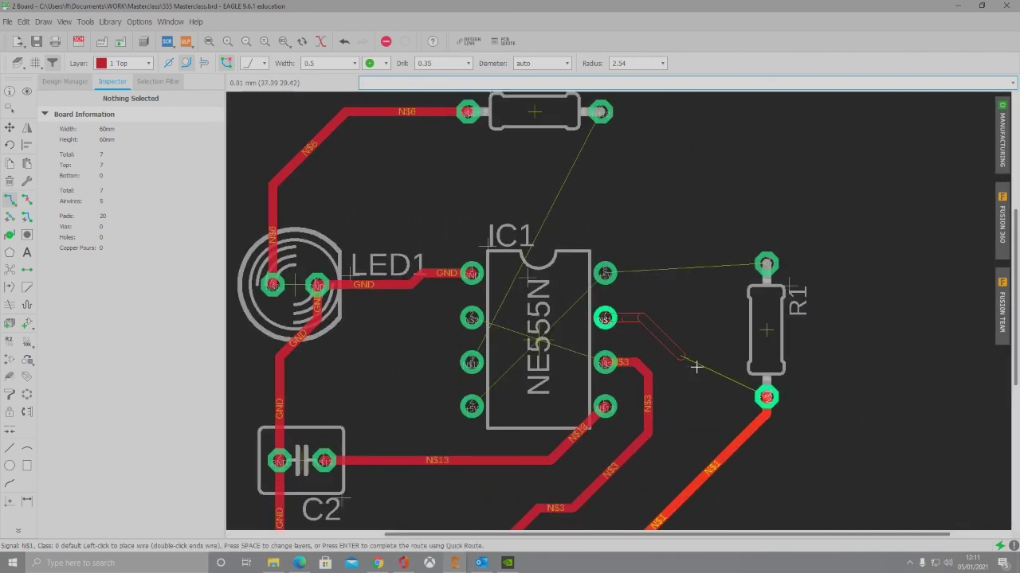
pyautogui.click(776, 406)
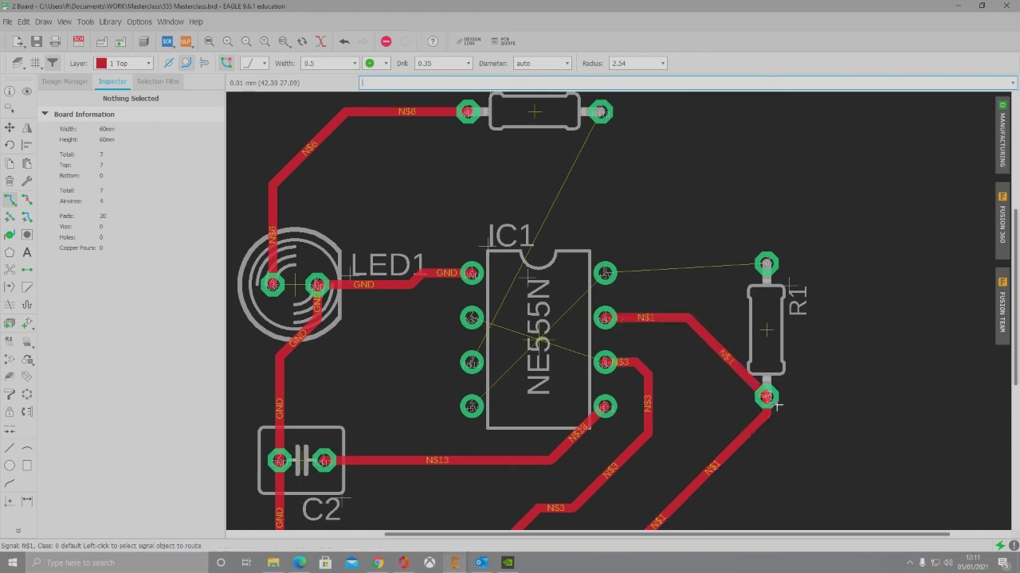
pyautogui.click(481, 367)
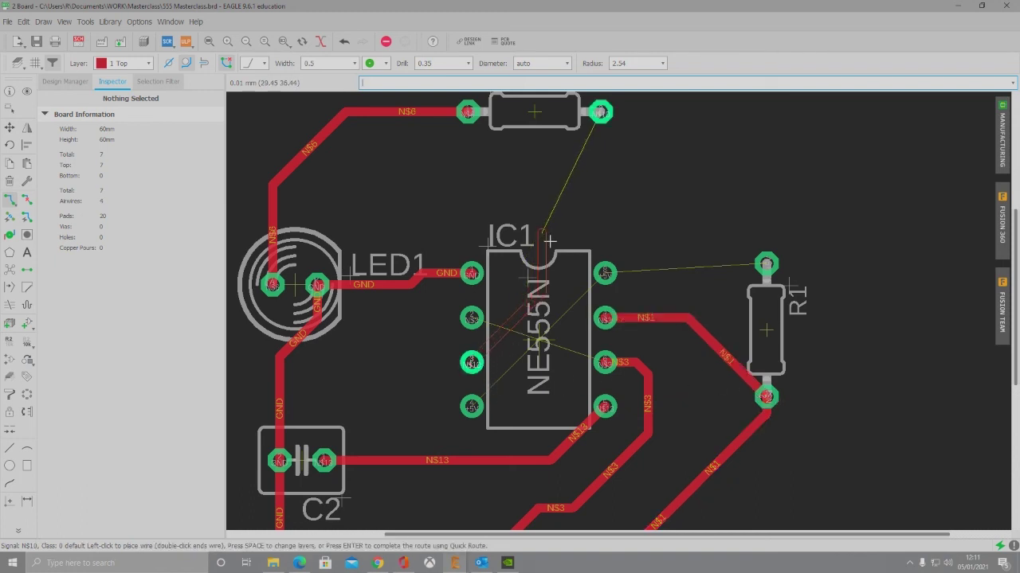
pyautogui.click(603, 114)
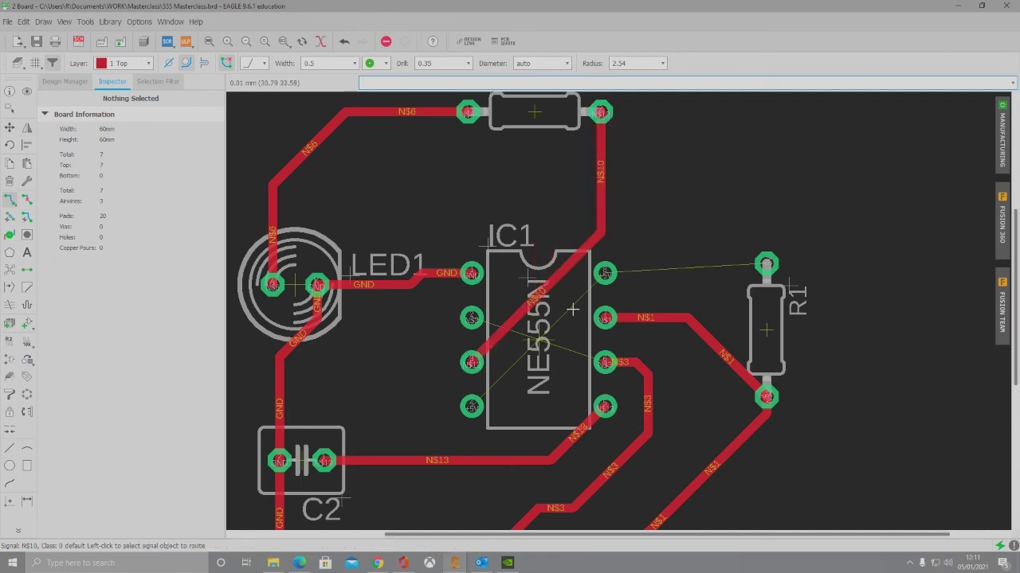
# Try routing IC1's pin 2 around pins 3 and 4 toward pin 6, and undo the trace segments.
pyautogui.click(475, 322)
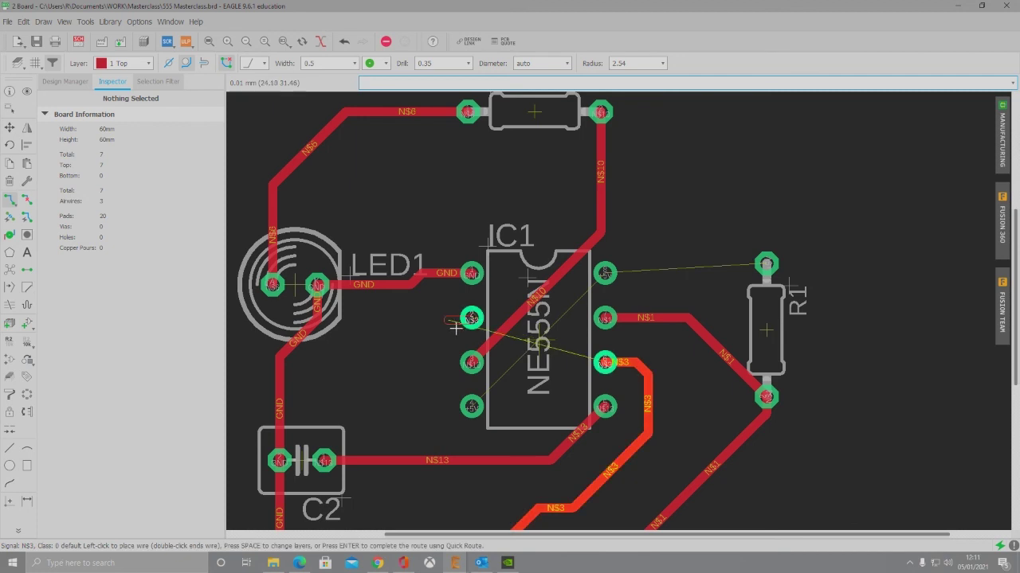
pyautogui.click(430, 408)
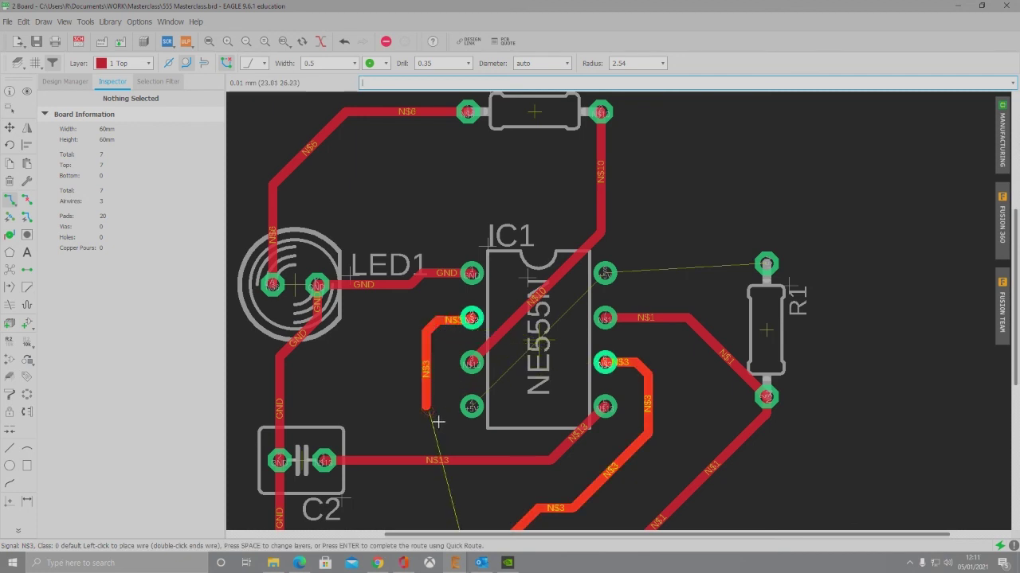
pyautogui.click(545, 434)
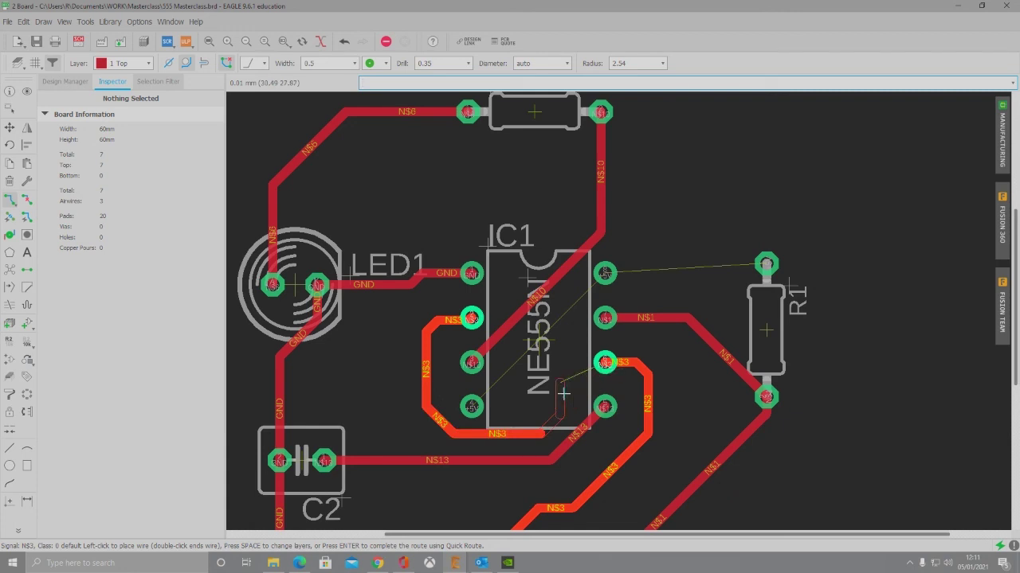
pyautogui.press('Escape')
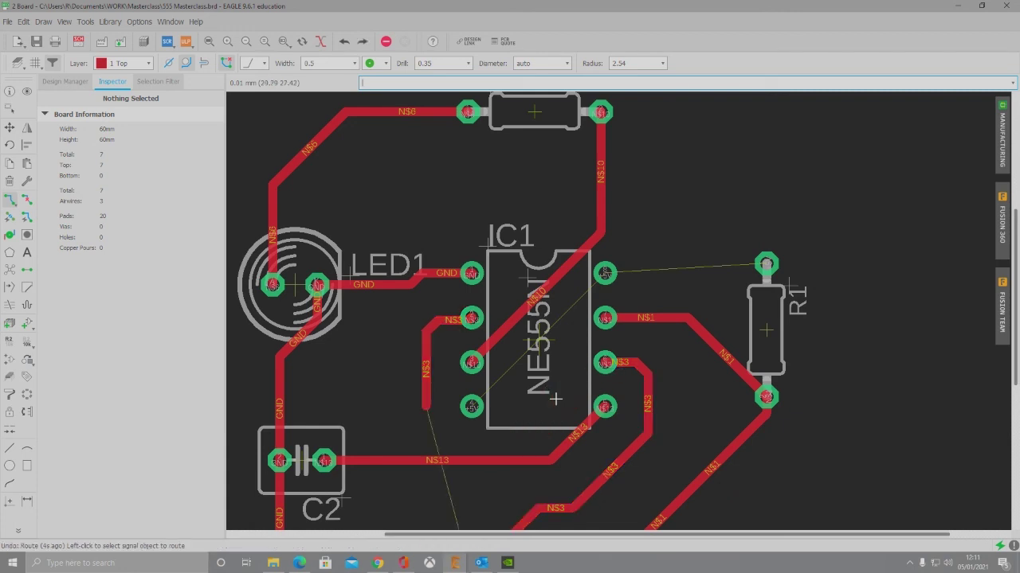
pyautogui.hotkey('ctrl', 'z')
# Route IC1's pin 2 to pin 6, looping outside pins 3 and 4 with 45-degree bends and crossing under the chip.
pyautogui.click(481, 327)
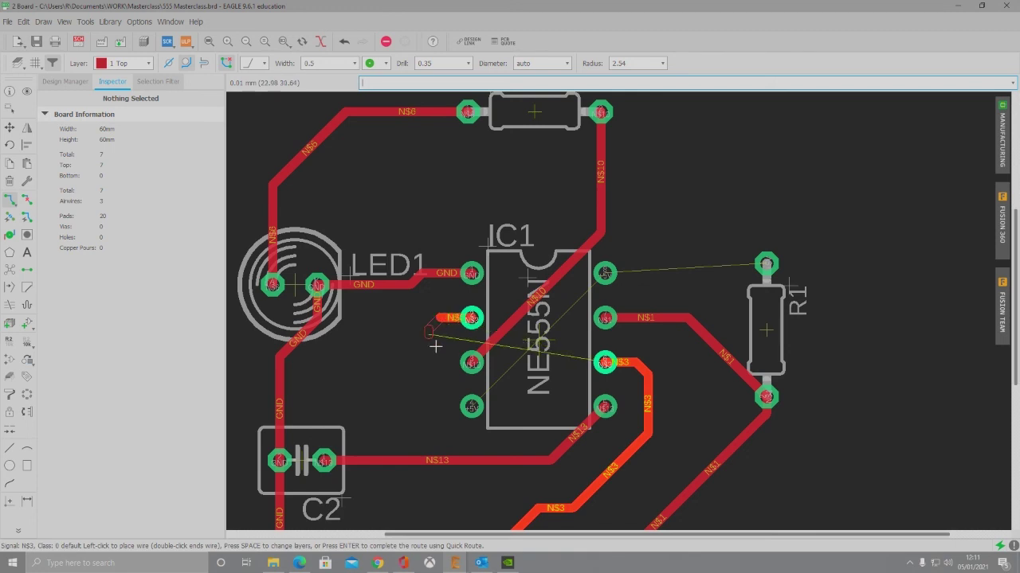
pyautogui.click(416, 390)
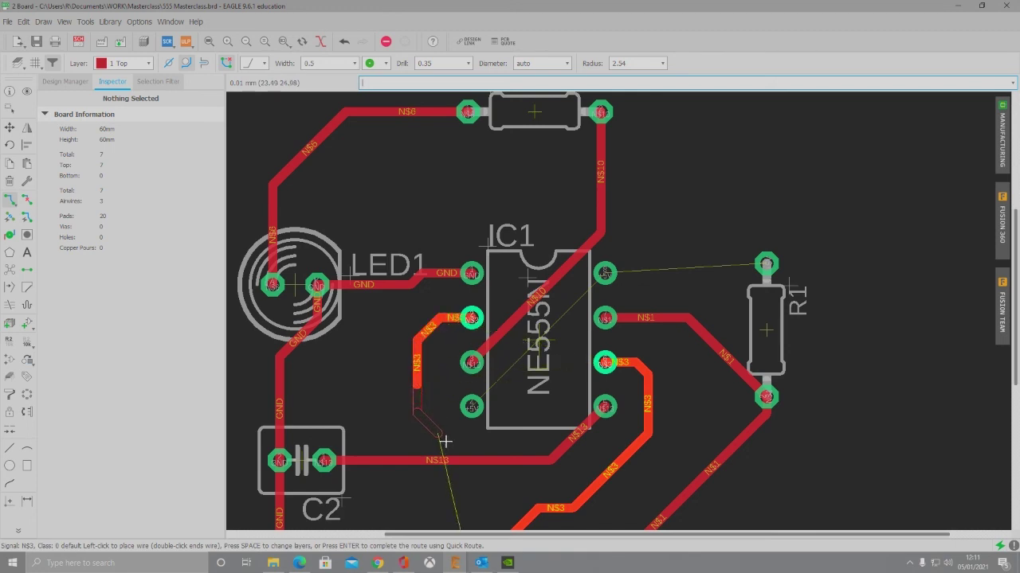
pyautogui.click(443, 437)
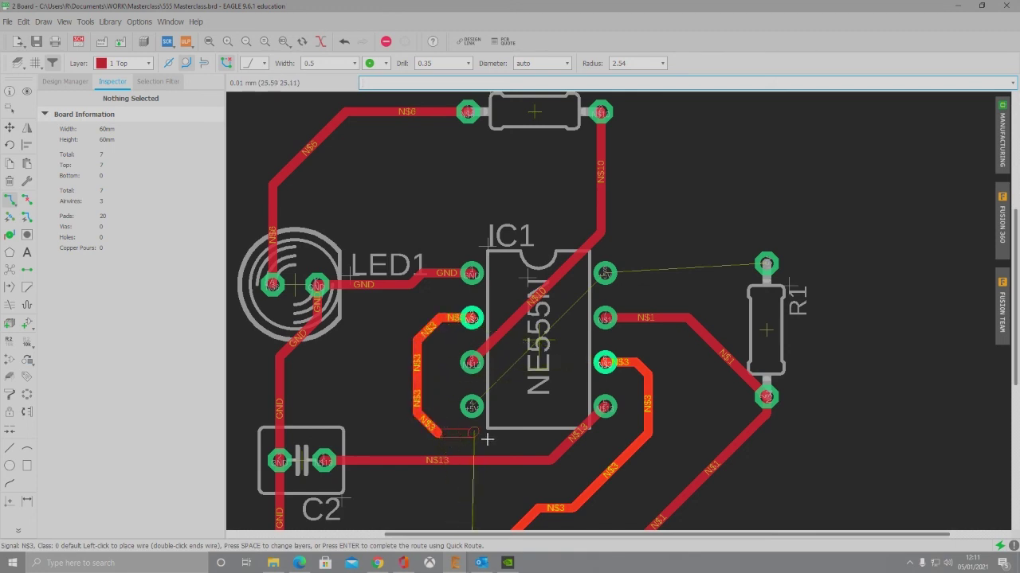
pyautogui.click(609, 371)
pyautogui.scroll(-3, 514, 381)
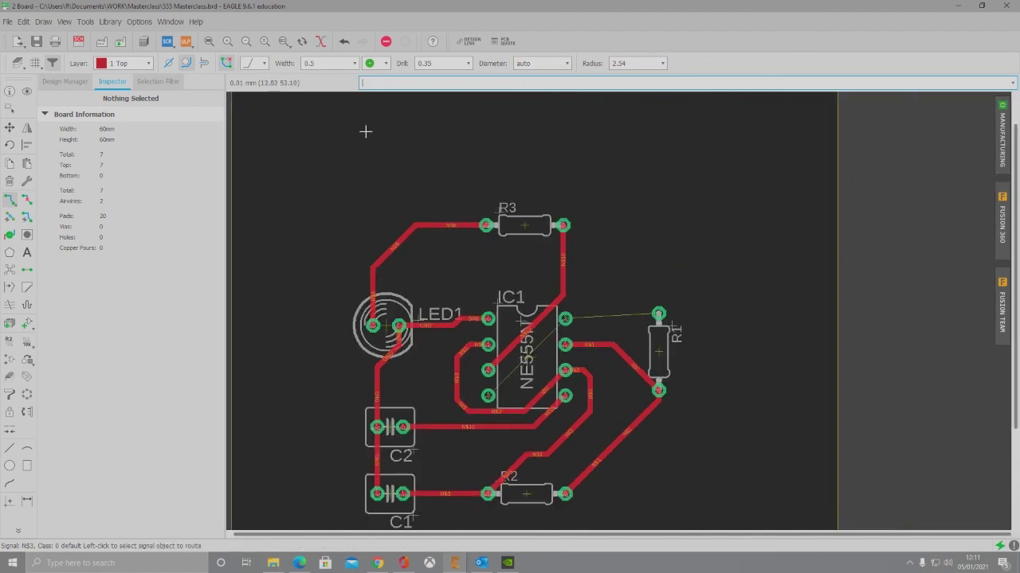
# Set the trace width to 0.7 and route the +5V connection from IC1's pin 8 to R1's upper pad.
pyautogui.click(327, 67)
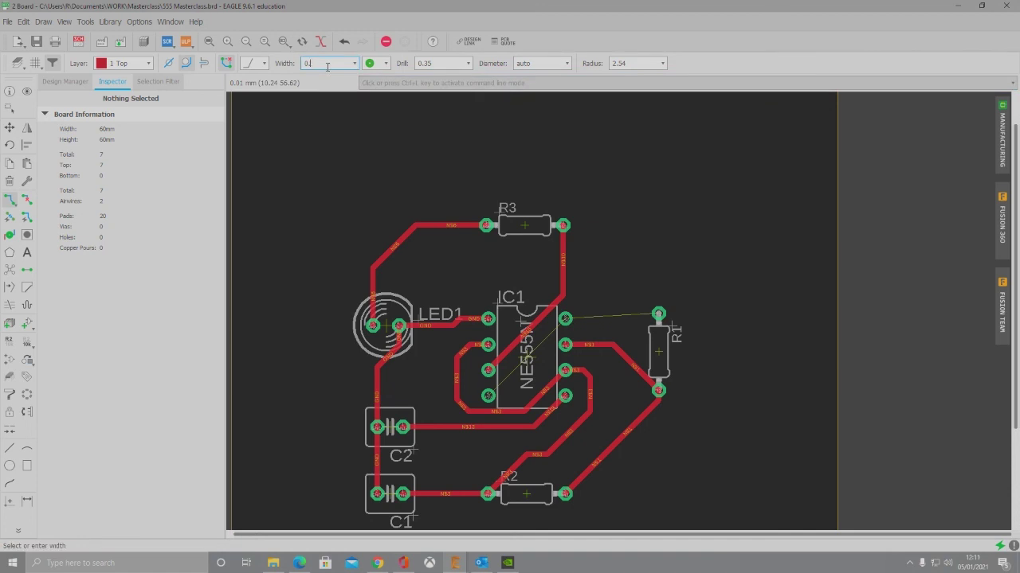
pyautogui.scroll(5, 584, 326)
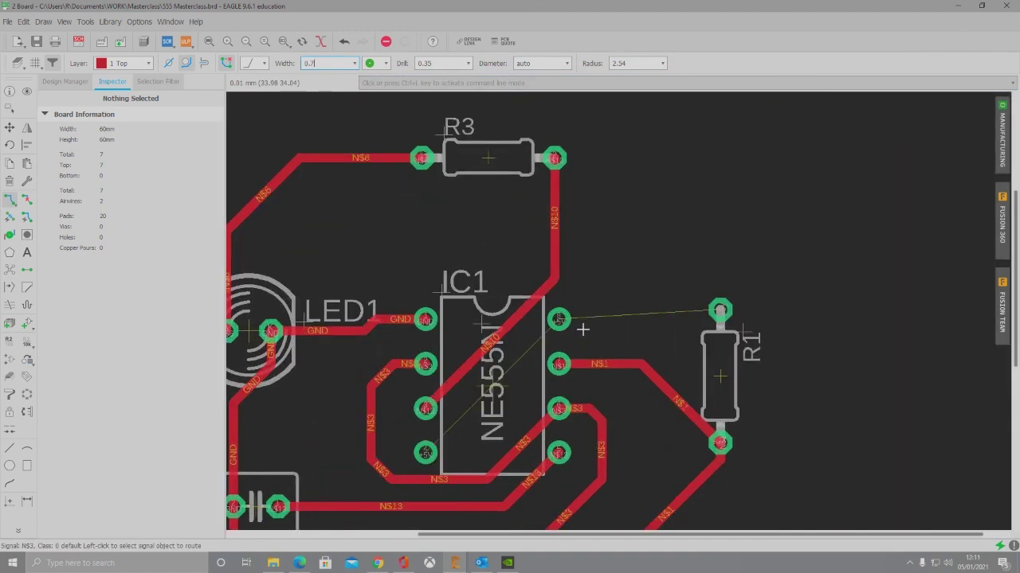
pyautogui.scroll(1, 574, 327)
pyautogui.click(542, 324)
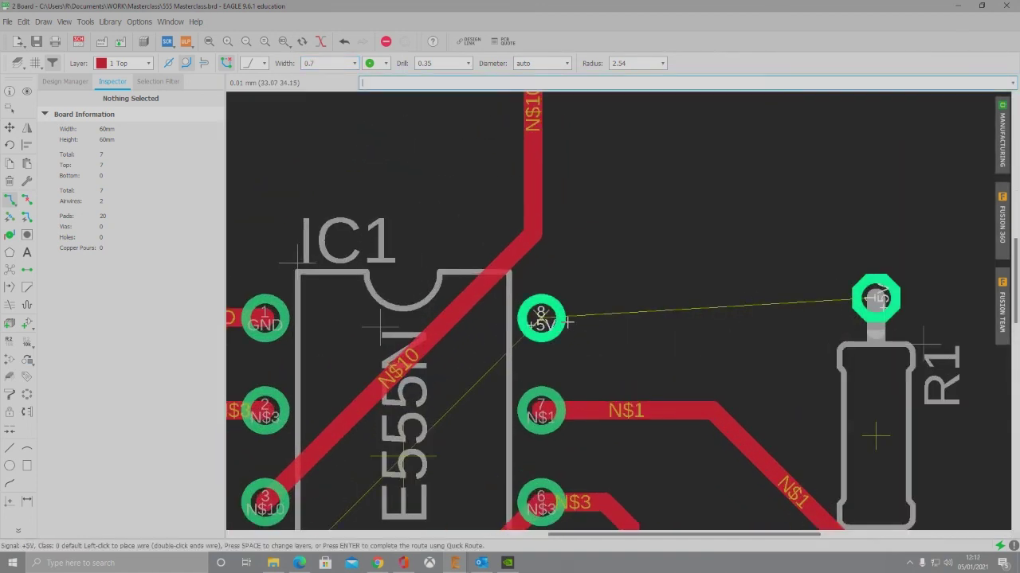
pyautogui.click(877, 300)
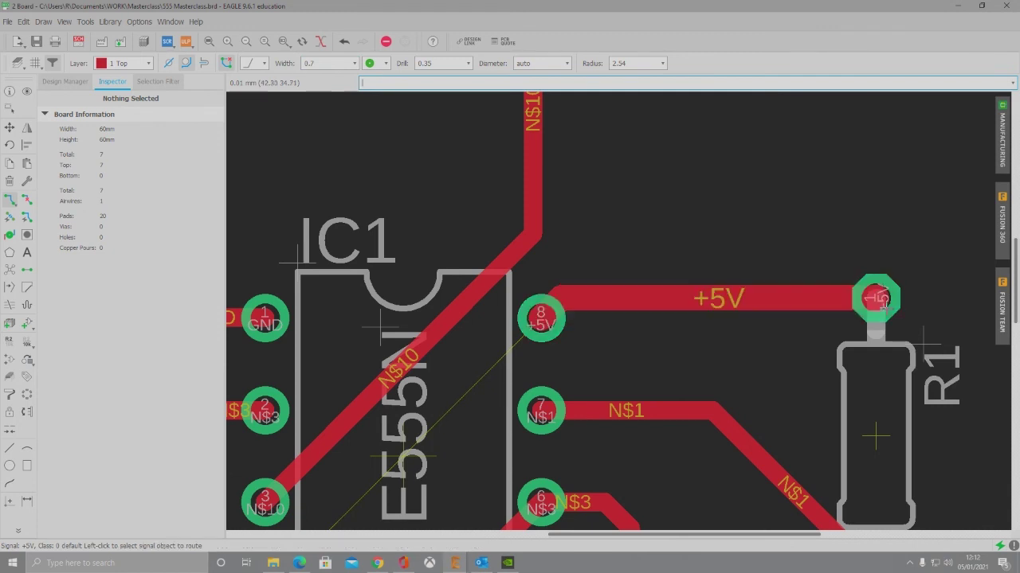
# Route the remaining +5V connection diagonally under IC1 from pin 4 to pin 8.
pyautogui.scroll(-5, 868, 307)
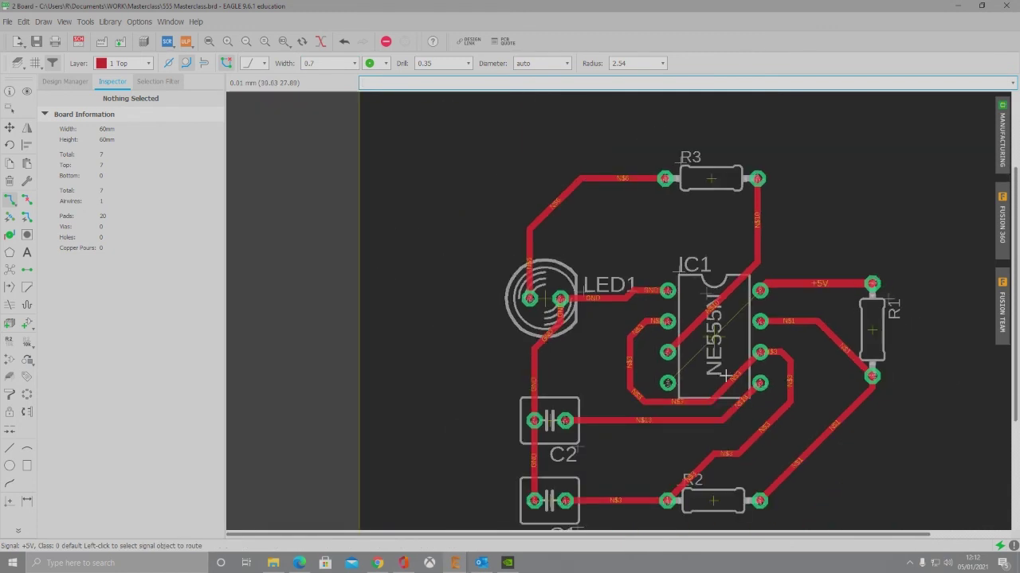
pyautogui.click(672, 380)
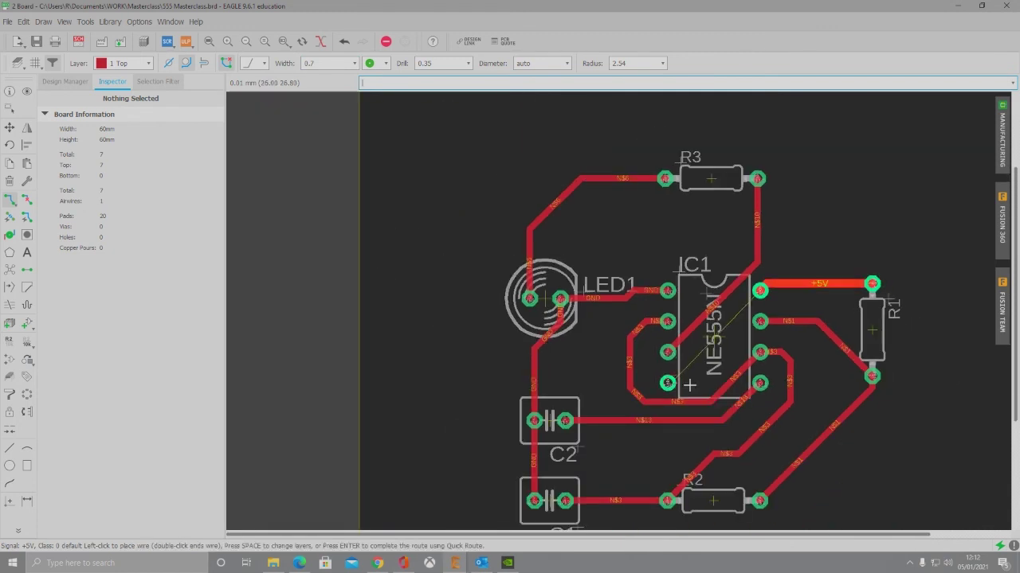
pyautogui.click(768, 300)
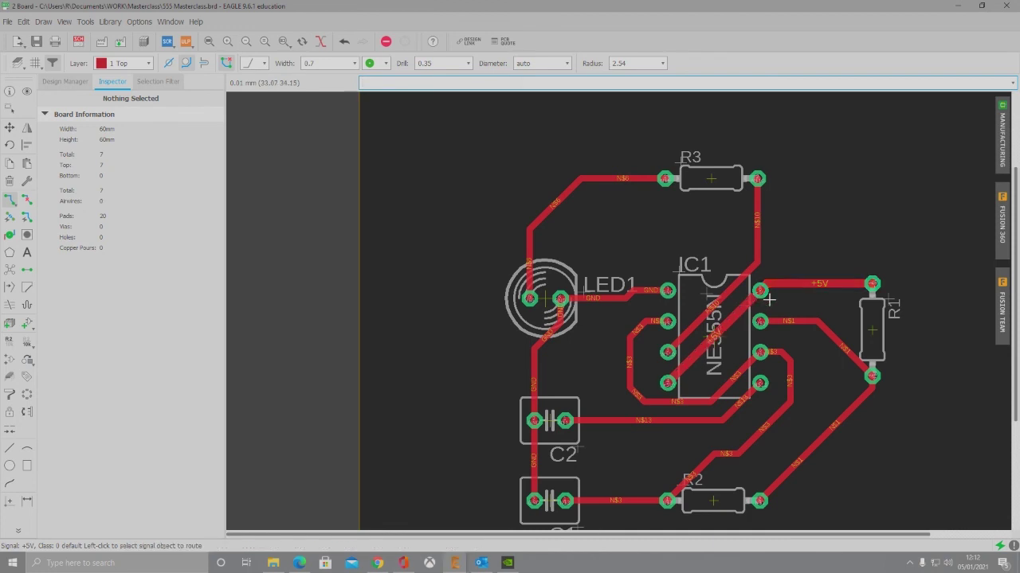
pyautogui.scroll(-4, 443, 225)
pyautogui.scroll(3, 565, 410)
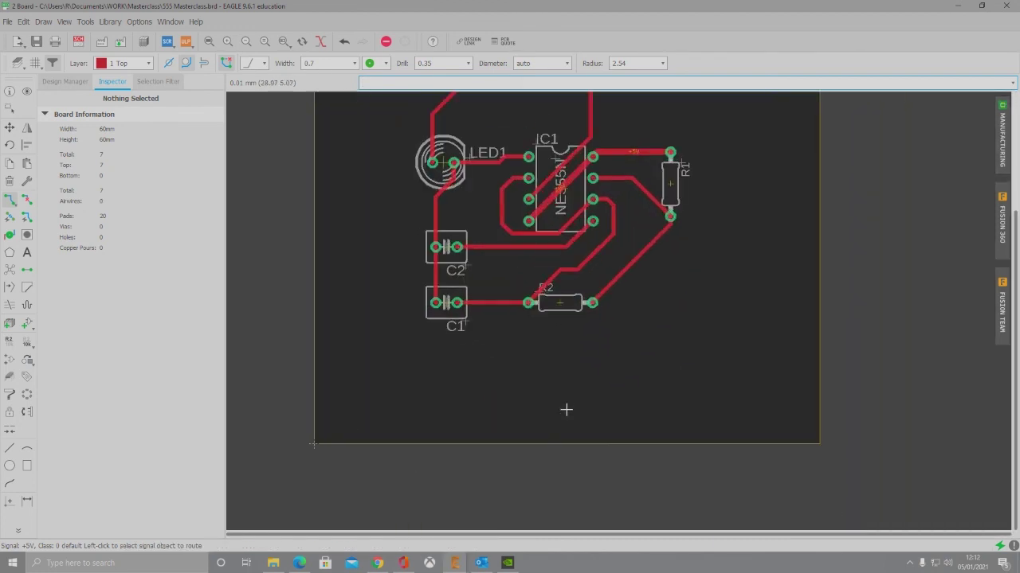
pyautogui.scroll(-1, 589, 512)
pyautogui.scroll(-1, 548, 249)
pyautogui.scroll(2, 550, 247)
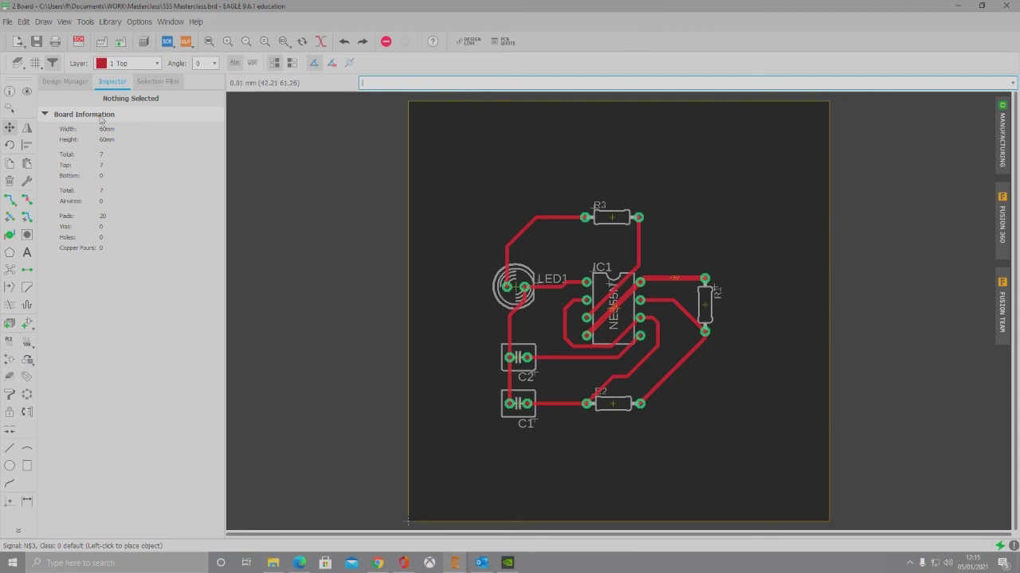
# Move the bend in the GND trace between LED1 and IC1's pin 1 right next to LED1's cathode pad.
pyautogui.click(10, 128)
pyautogui.scroll(2, 560, 341)
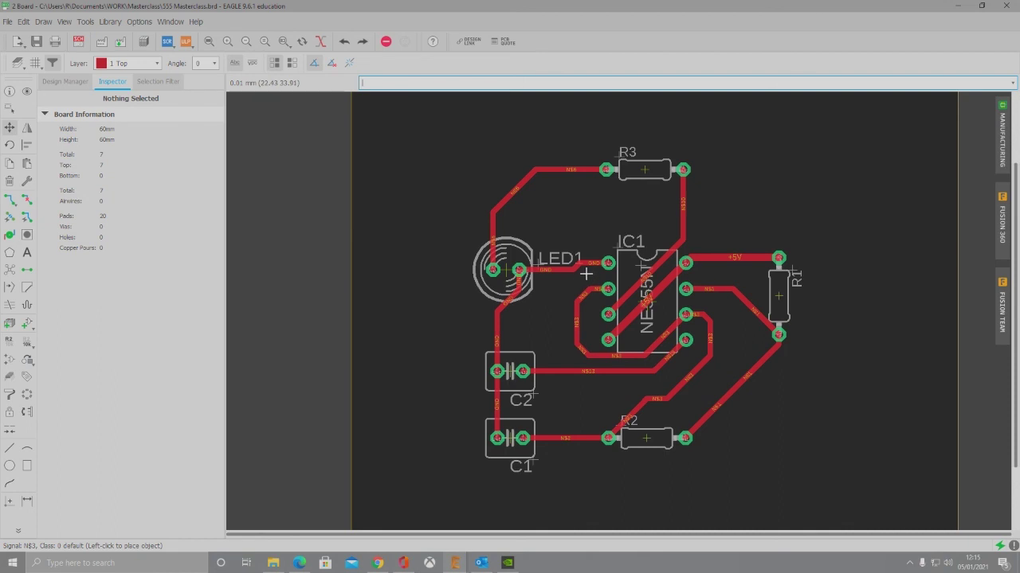
pyautogui.scroll(3, 584, 275)
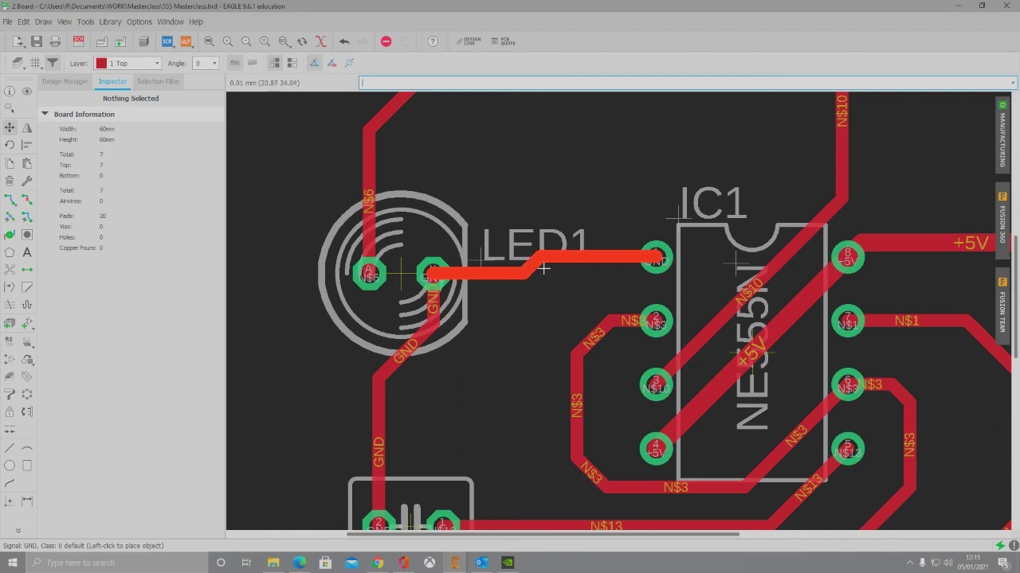
pyautogui.click(460, 265)
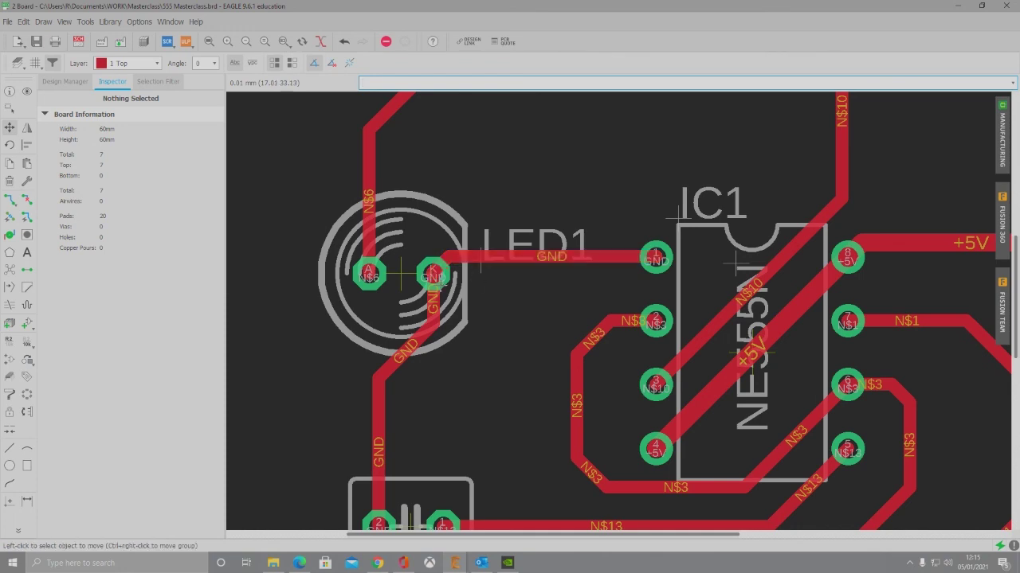
pyautogui.scroll(-4, 430, 255)
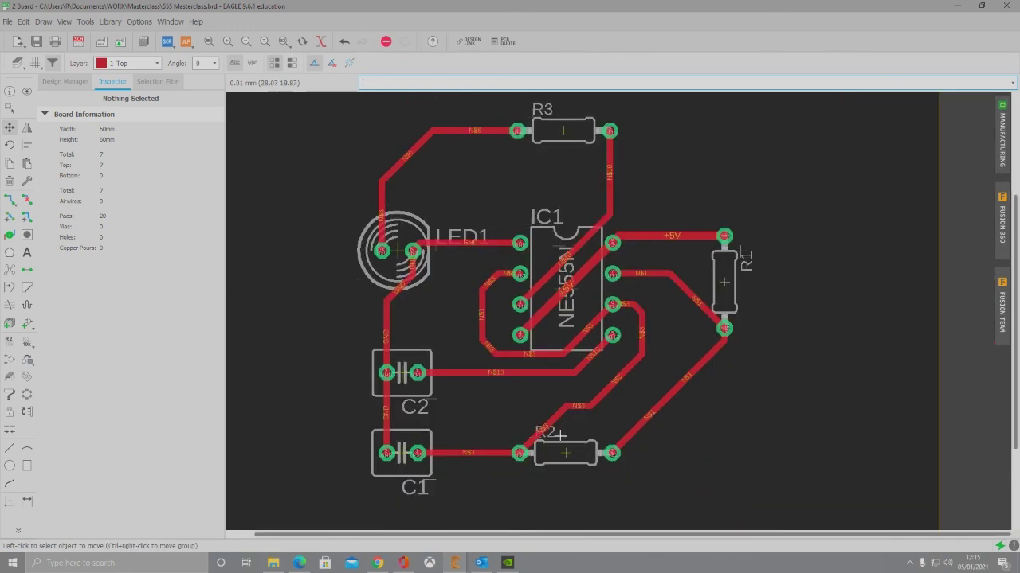
# Straighten the N$3 trace between IC1's pin 6 and R2 into one long diagonal with a short horizontal run into R2's pad.
pyautogui.scroll(3, 558, 434)
pyautogui.click(629, 386)
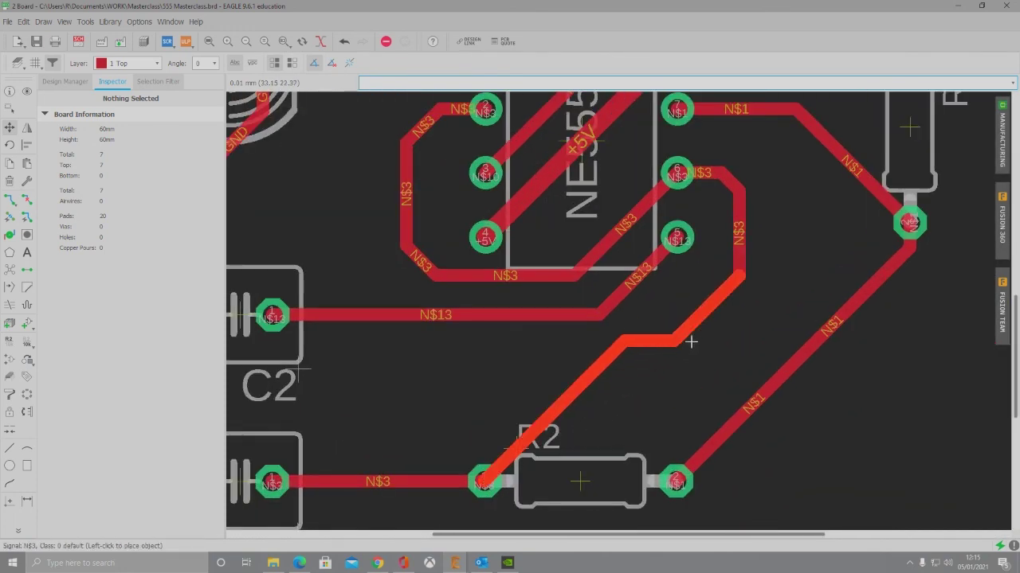
pyautogui.click(678, 321)
pyautogui.click(669, 325)
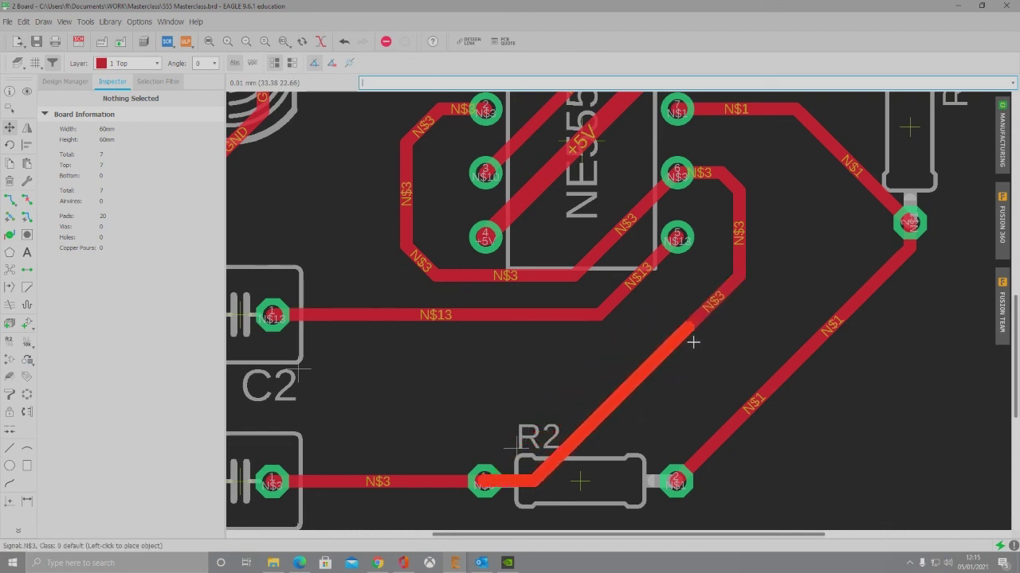
pyautogui.click(693, 342)
# Run a design rule check on the whole board with the default design rules.
pyautogui.scroll(-5, 753, 259)
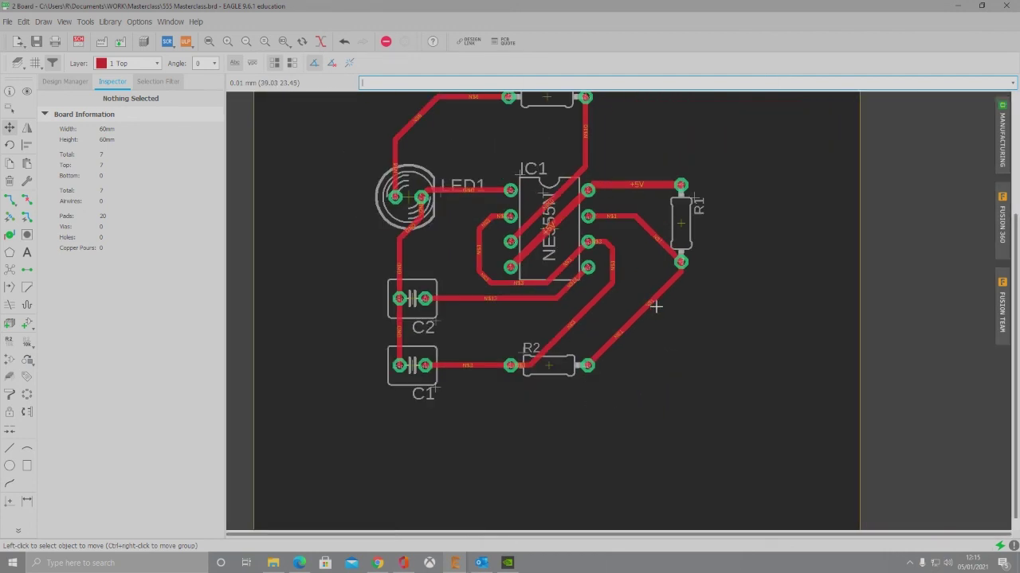
pyautogui.hotkey('alt', 'F2')
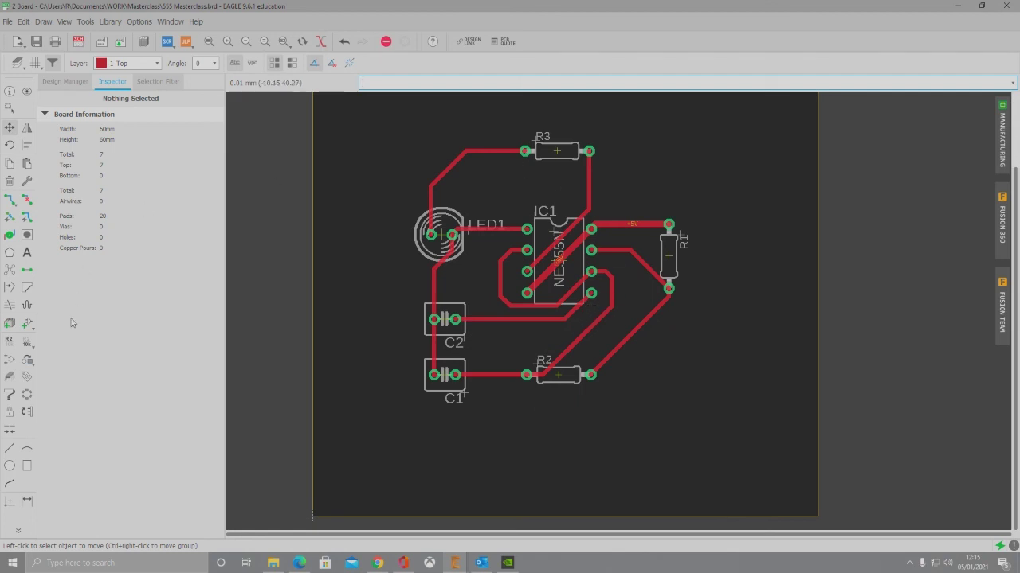
pyautogui.click(19, 532)
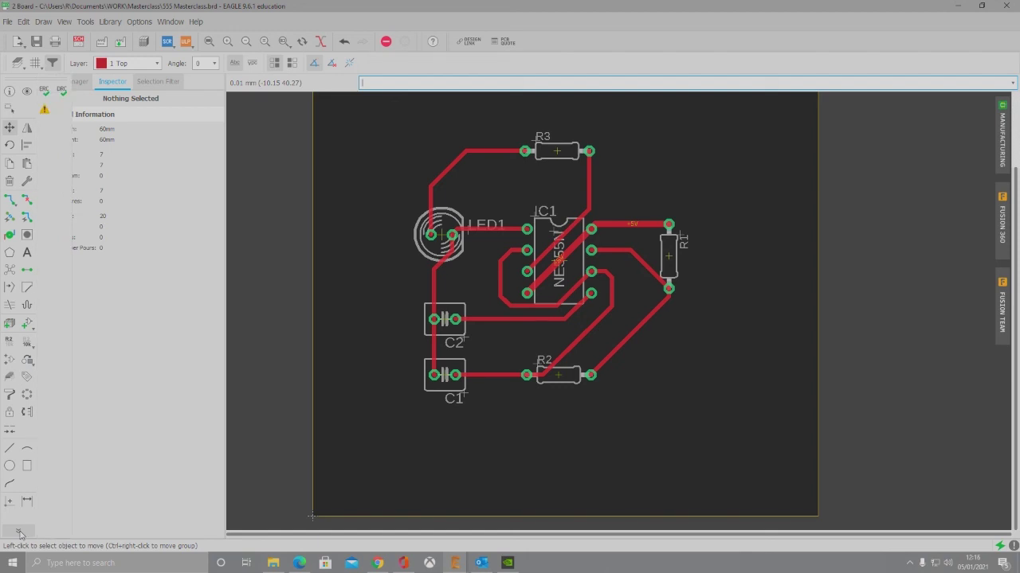
pyautogui.click(62, 92)
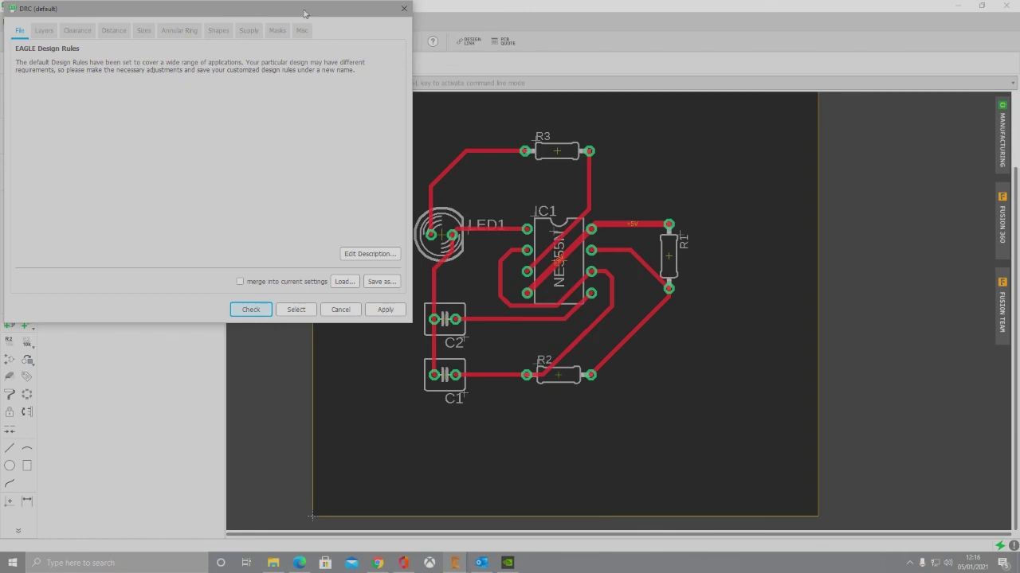
pyautogui.moveTo(305, 13); pyautogui.dragTo(266, 179)
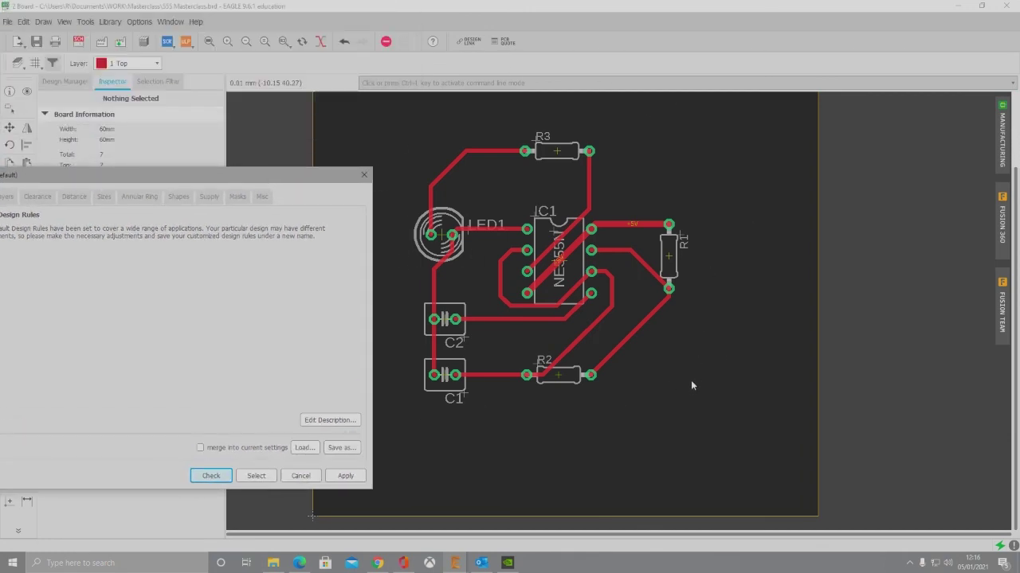
pyautogui.moveTo(271, 174); pyautogui.dragTo(363, 165)
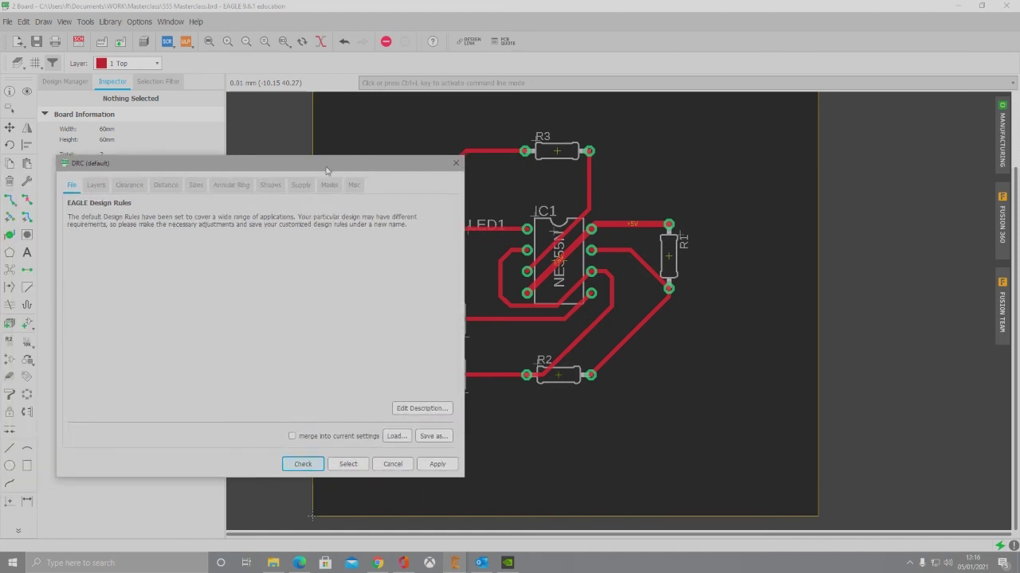
pyautogui.moveTo(321, 168); pyautogui.dragTo(279, 164)
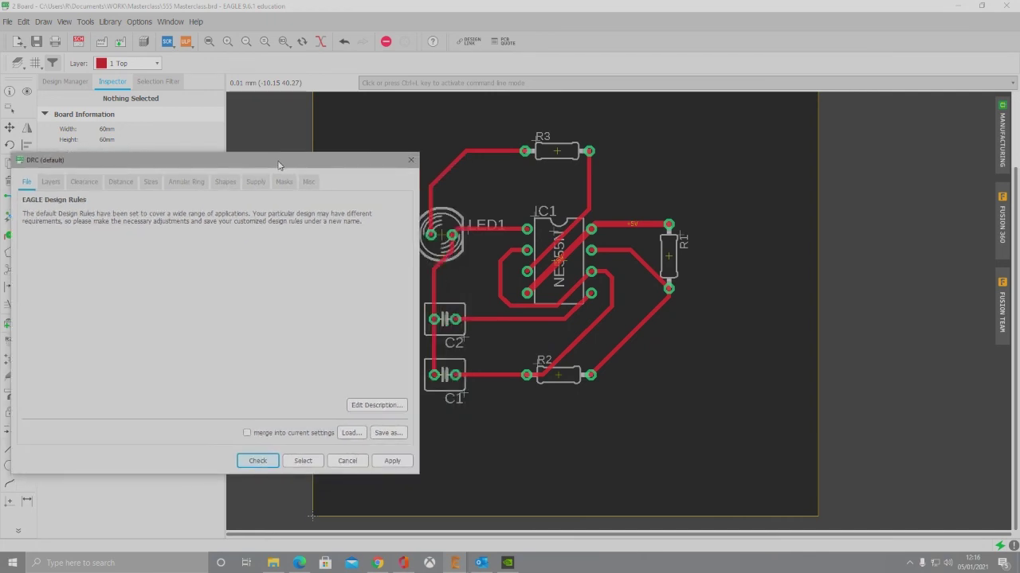
pyautogui.click(264, 466)
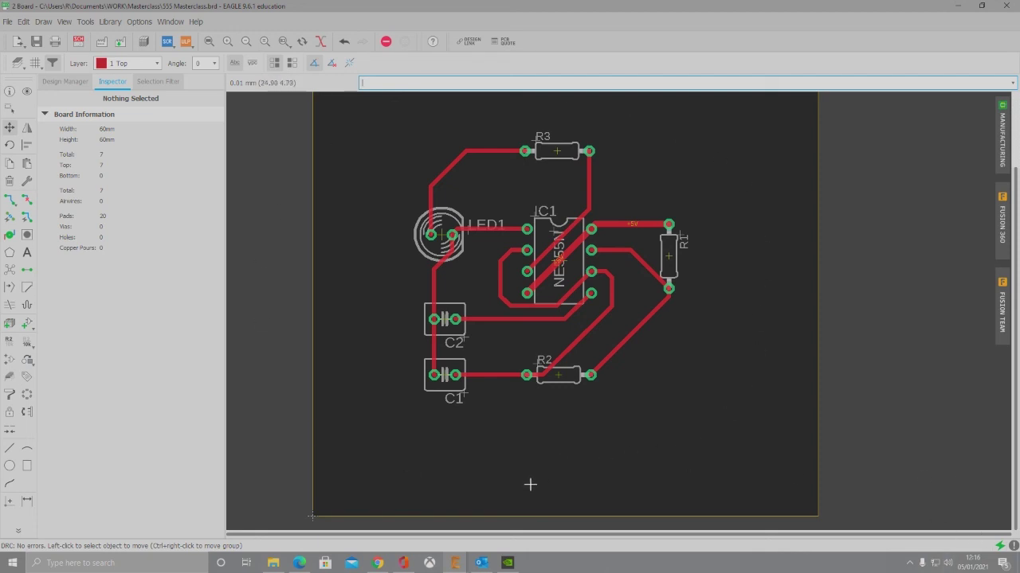
# Start the Group command with the whole board outline in view.
pyautogui.scroll(-1, 530, 485)
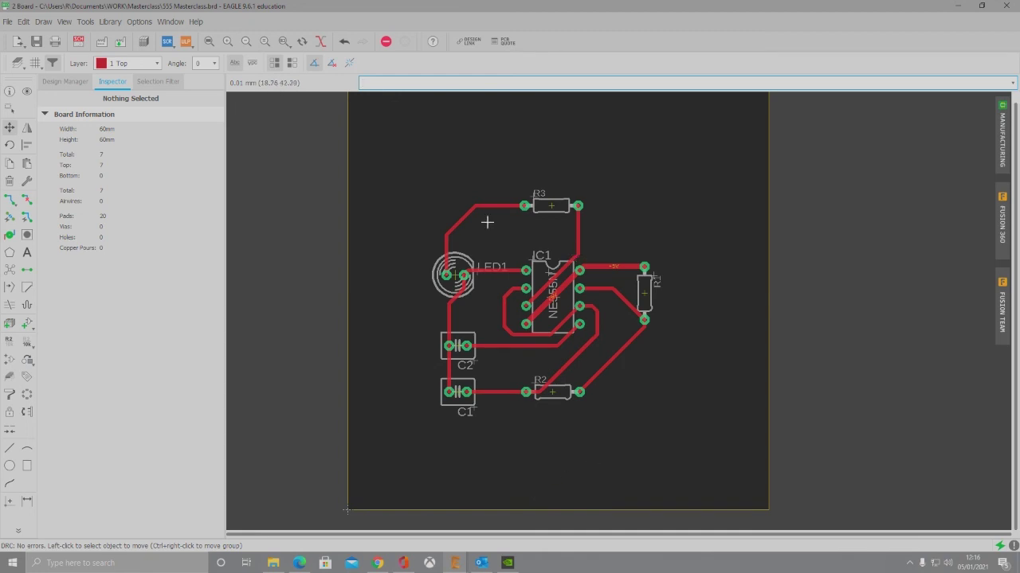
pyautogui.click(10, 108)
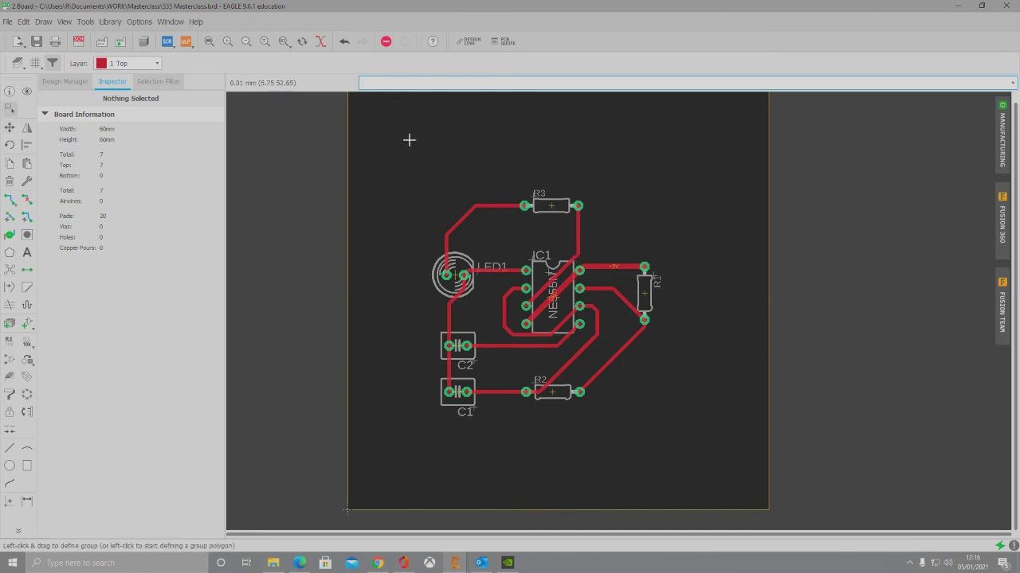